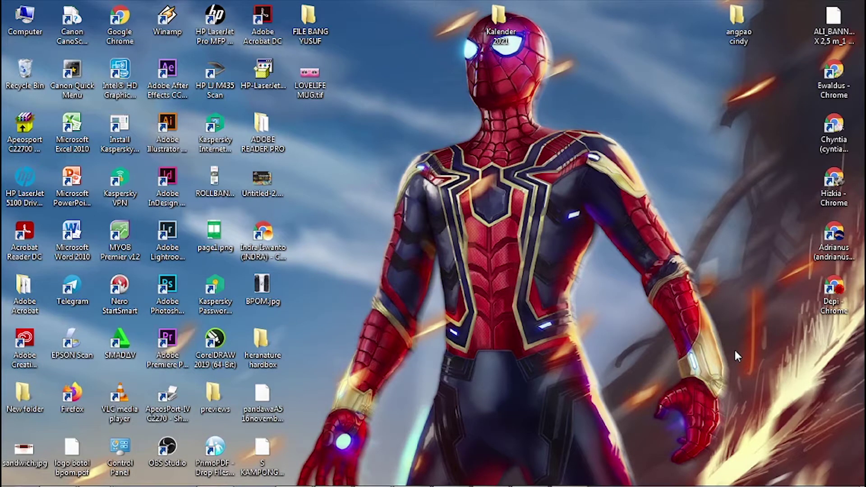
Switch to Photoshop and check the cover document's dimensions and resolution in Image Size
left_click(300, 482)
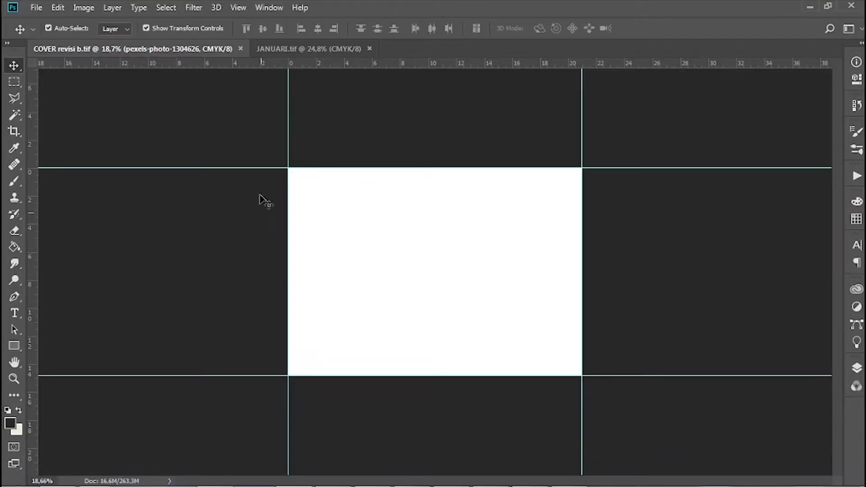
left_click(85, 8)
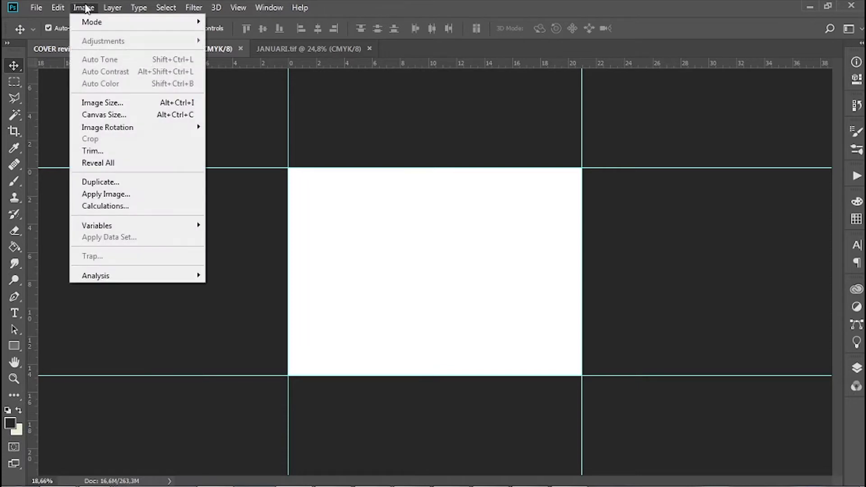
left_click(110, 106)
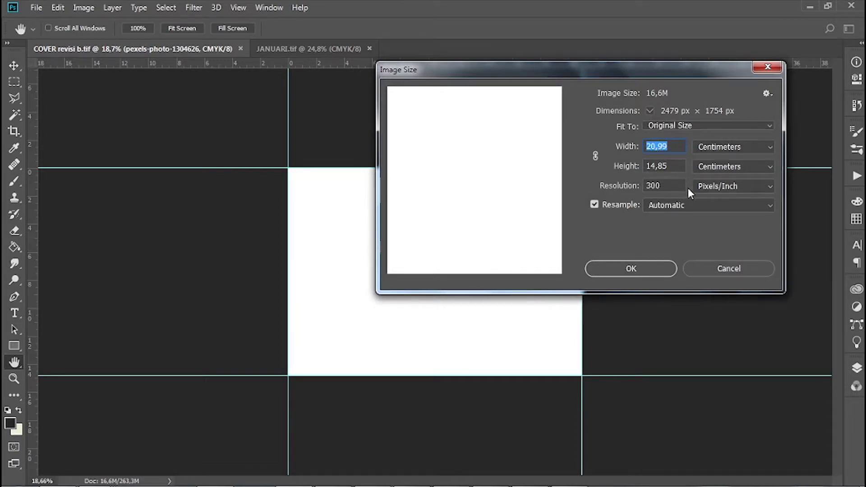
left_click(653, 267)
Show the layer list and make Layer 3, the orange corner triangle, visible
left_click(856, 367)
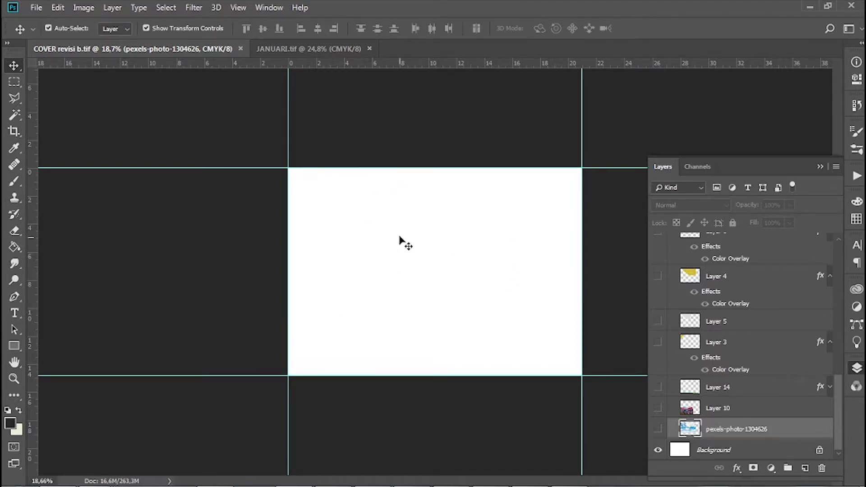
scroll(410, 279, "up", 2)
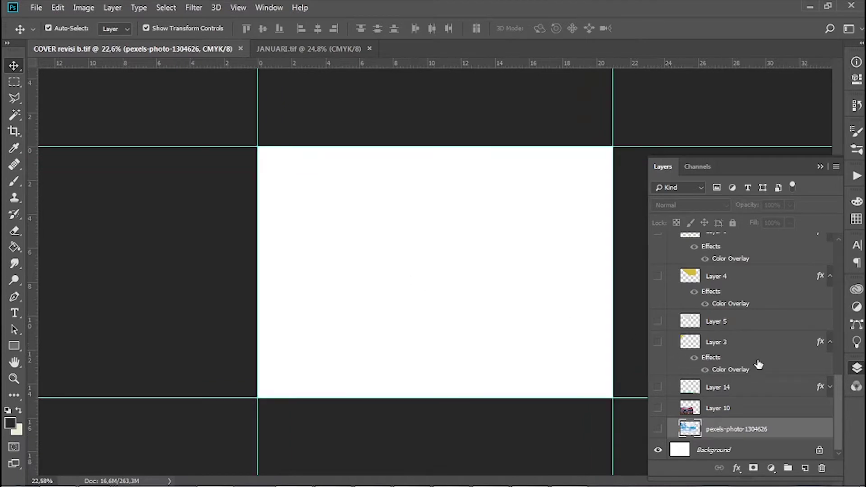
left_click(658, 343)
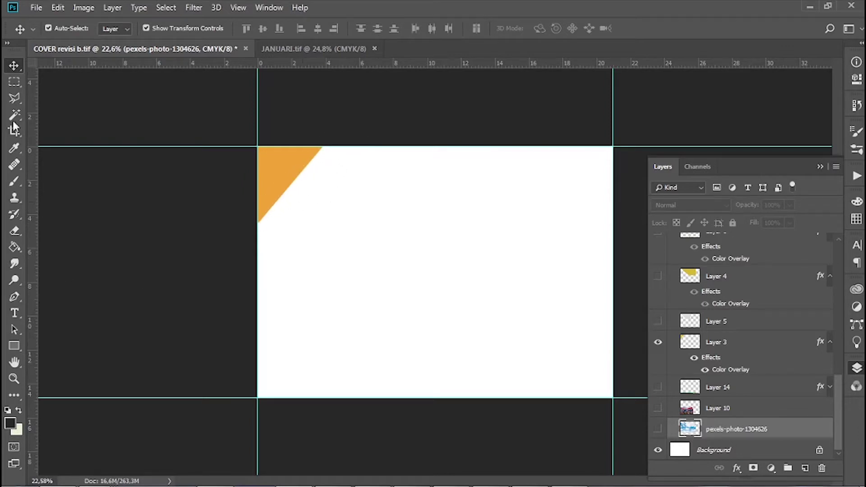
Outline the orange corner triangle with a Polygonal Lasso selection extending past the canvas and discard the selection
left_click(13, 99)
left_click(338, 127)
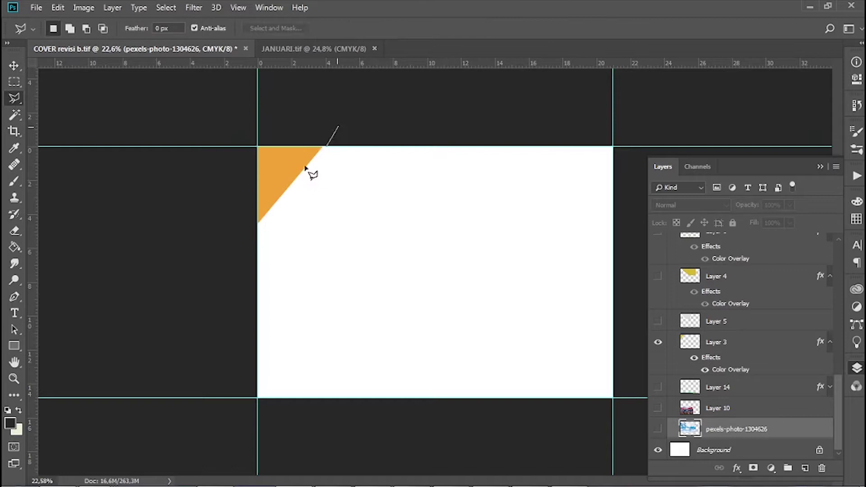
left_click(229, 259)
left_click(249, 110)
left_click(339, 125)
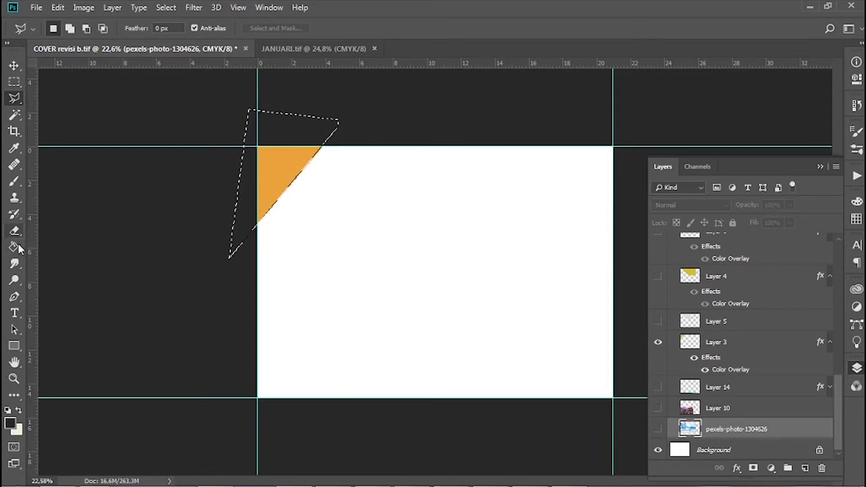
left_click(14, 82)
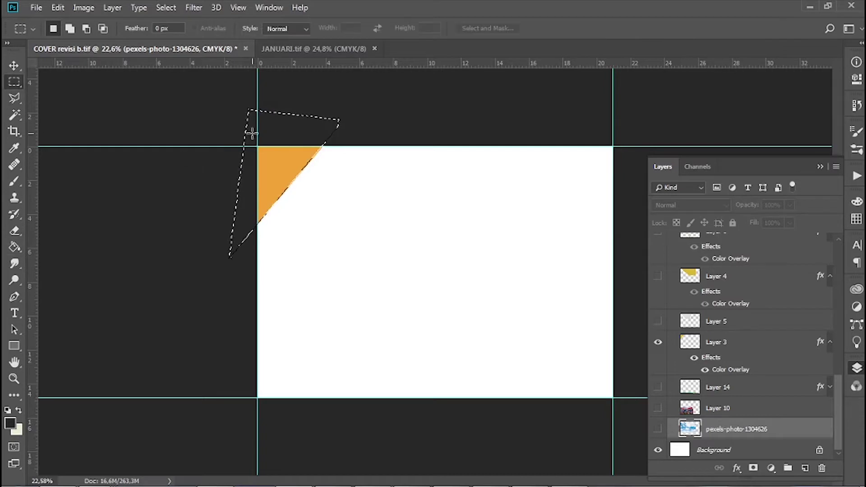
left_click(252, 133)
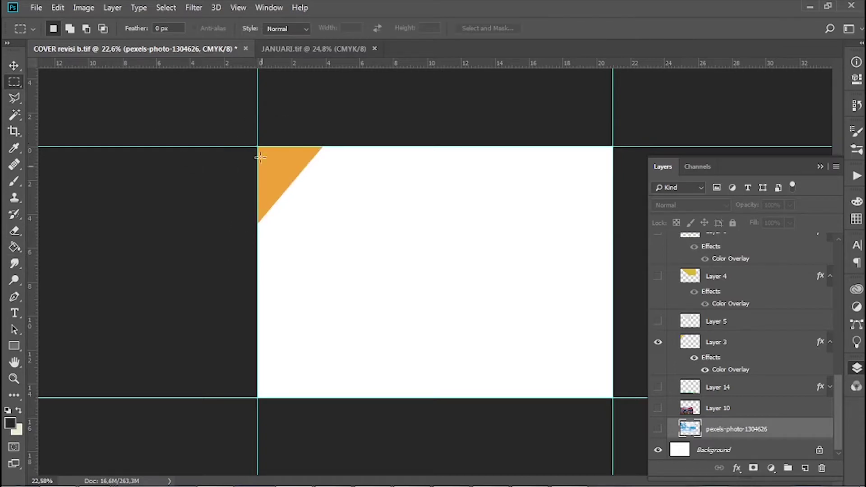
left_click(11, 62)
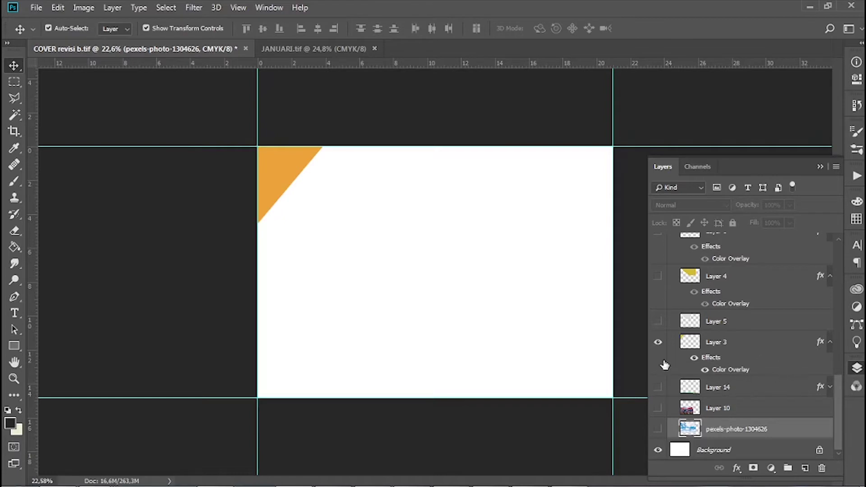
Make Layer 5, the grey shape, and Layer 4, the larger shape above it, visible
left_click(658, 323)
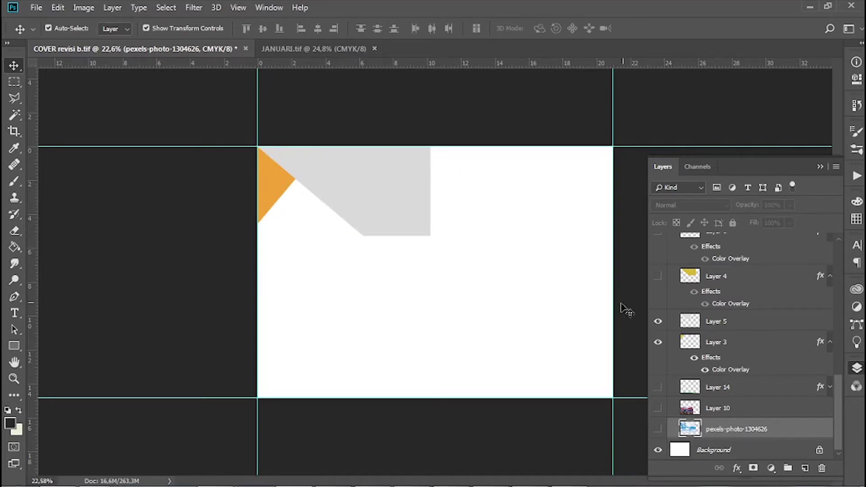
left_click(717, 325)
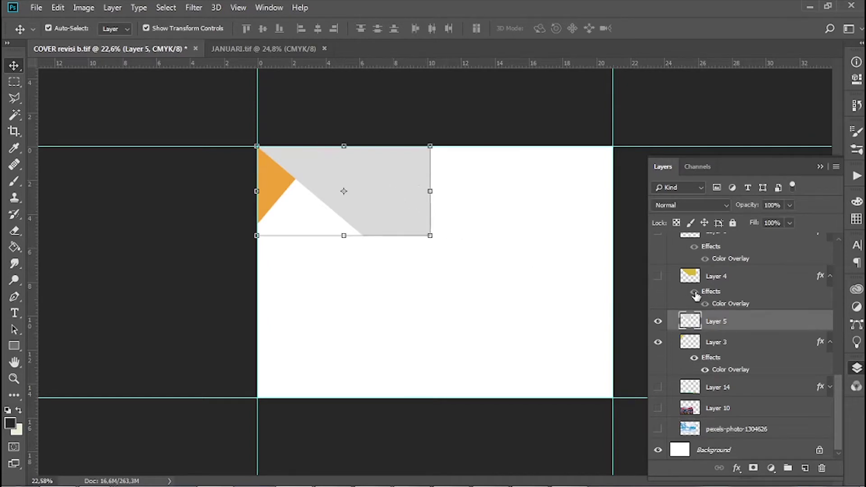
left_click(657, 276)
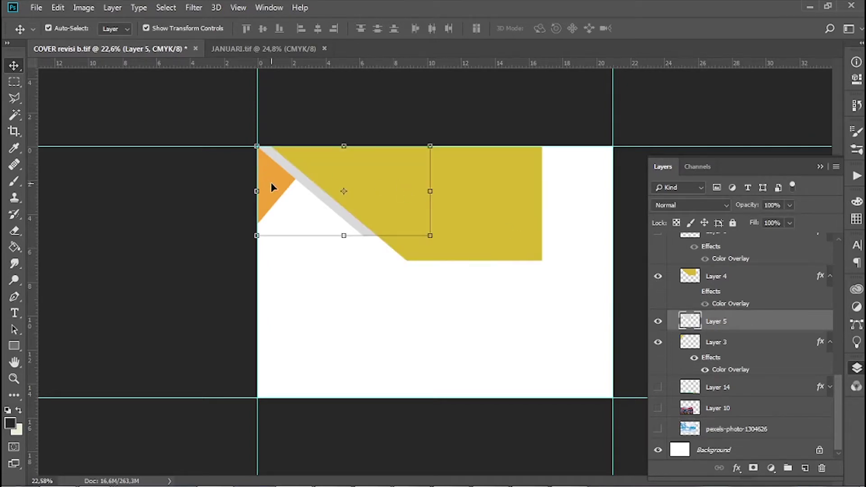
Turn on Layer 4's effects and accept its Color Overlay with orange f4a533 at 100% opacity
left_click(733, 284)
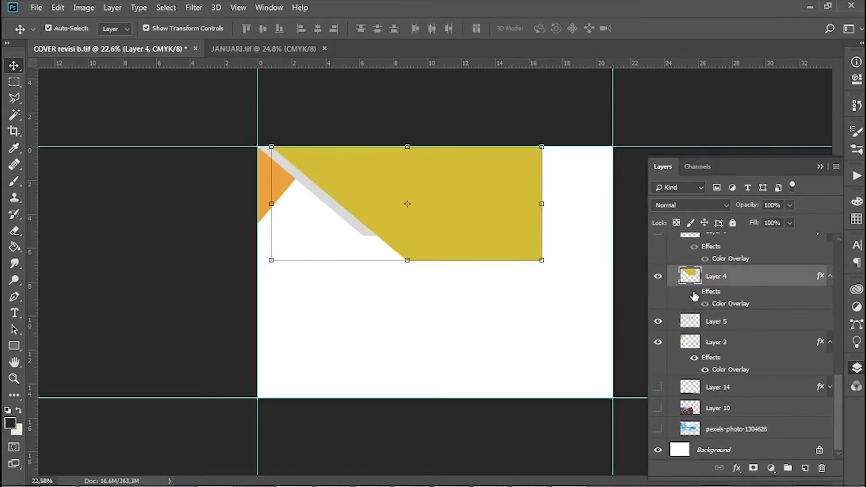
left_click(695, 293)
double_click(821, 276)
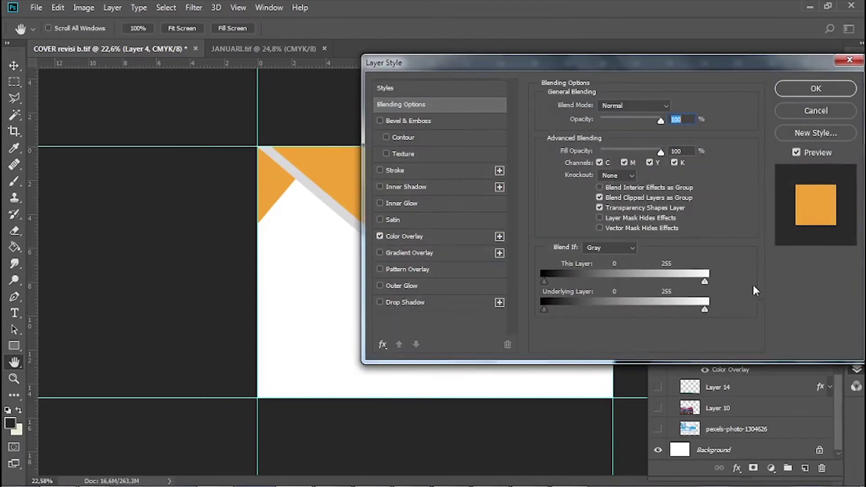
left_click(408, 237)
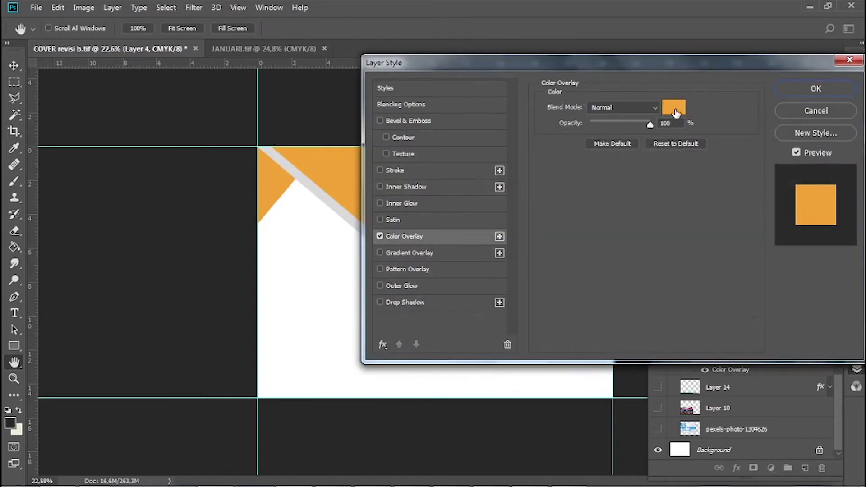
left_click(675, 108)
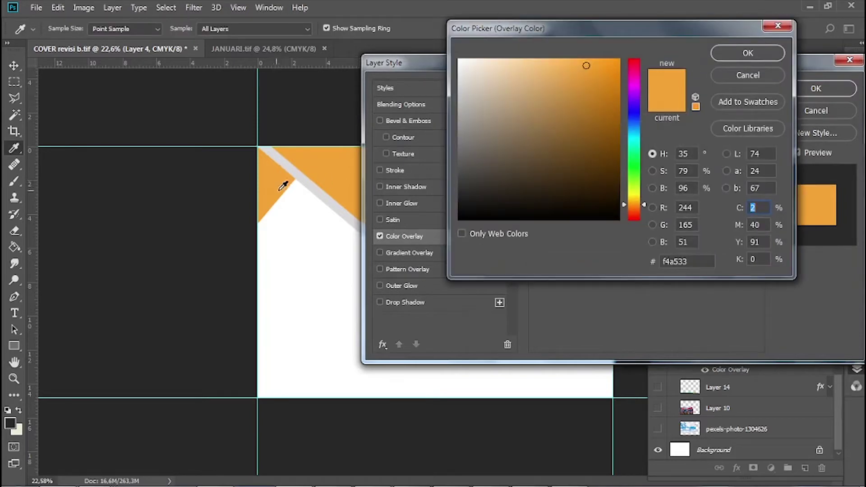
left_click(748, 53)
left_click(829, 88)
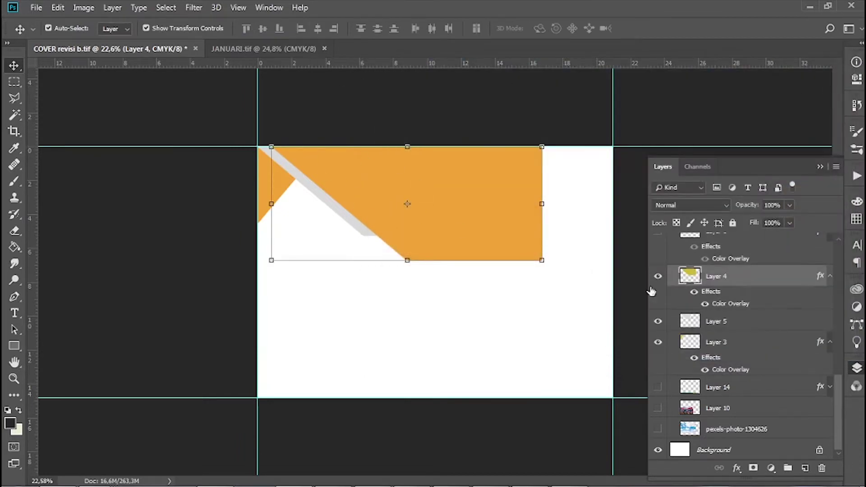
Make the gambar layer visible, select it and hide its effects
scroll(794, 309, "up", 2)
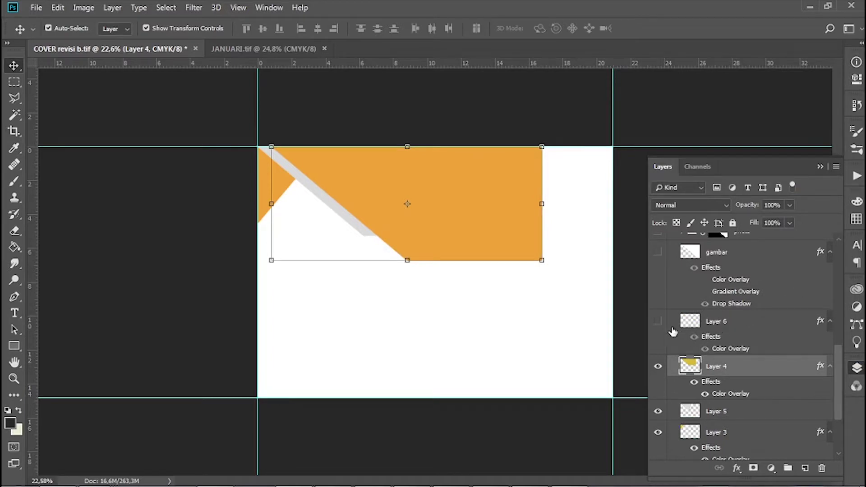
left_click(658, 255)
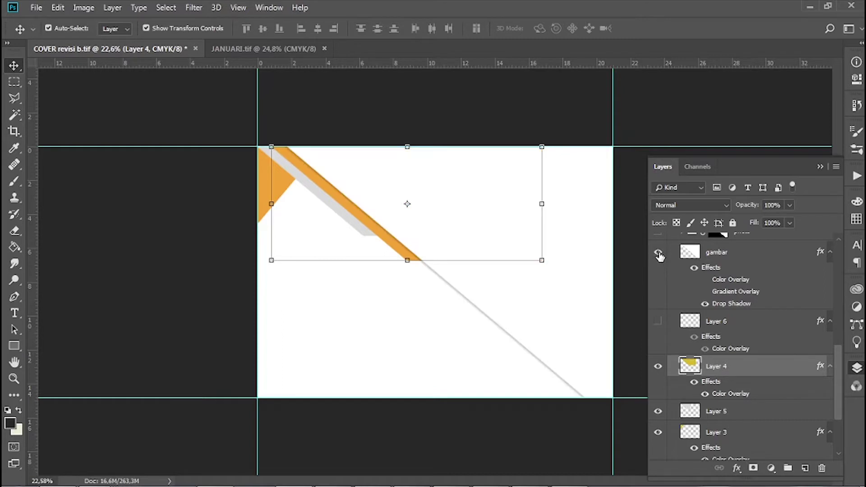
left_click(698, 270)
left_click(695, 269)
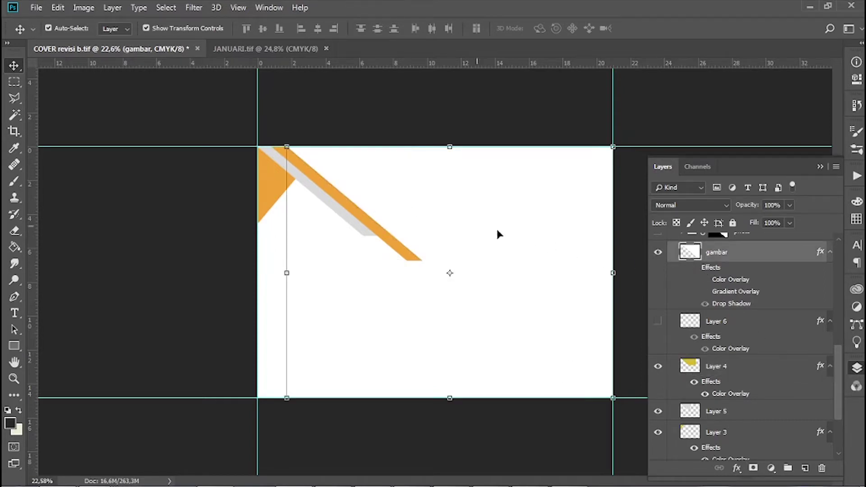
left_click(14, 98)
left_click(277, 135)
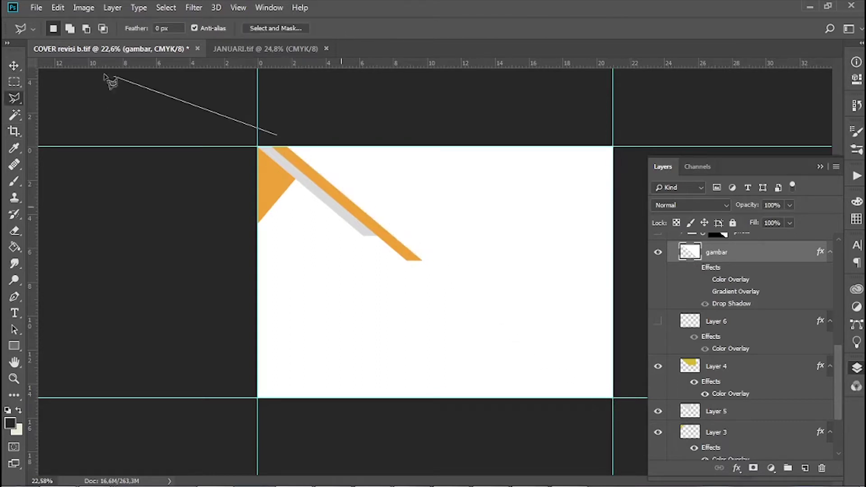
key("Escape")
left_click(14, 66)
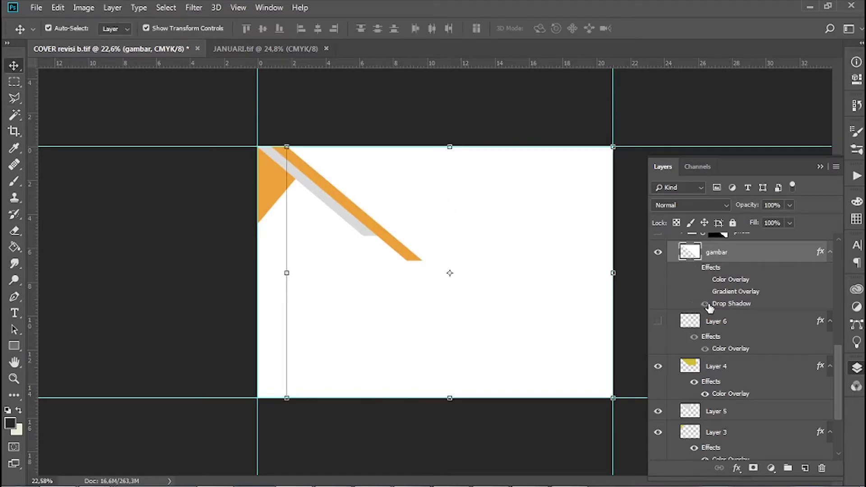
Turn the gambar layer's effects back on and accept its Multiply Drop Shadow with 26% opacity, 16 px distance and 10 px size
double_click(821, 253)
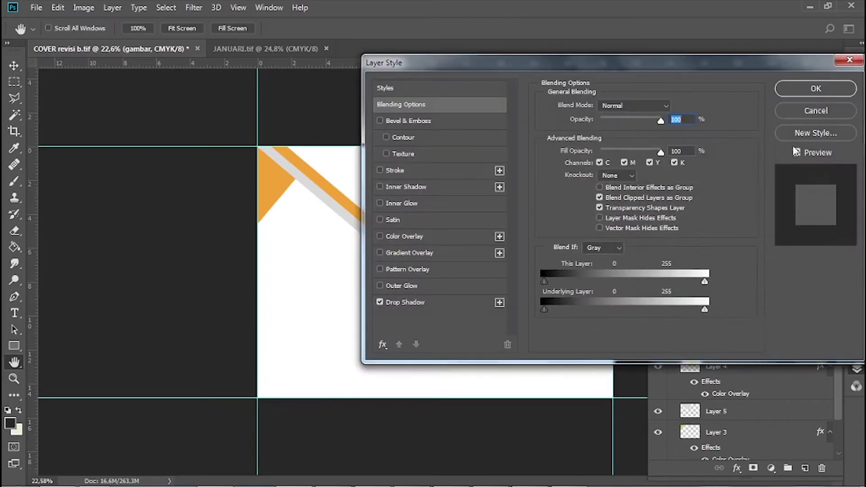
left_click(817, 111)
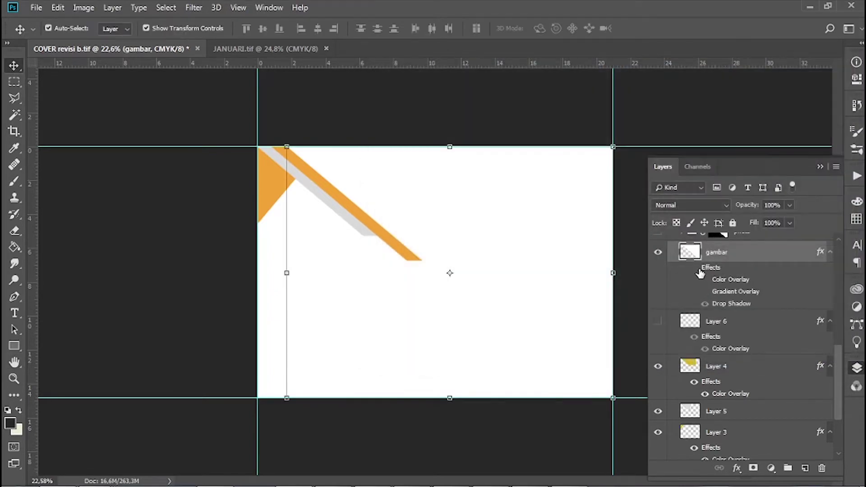
left_click(694, 270)
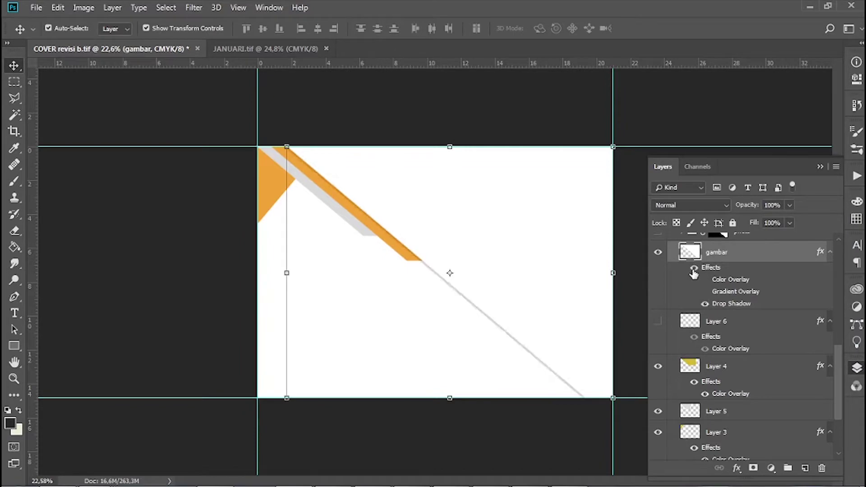
double_click(731, 304)
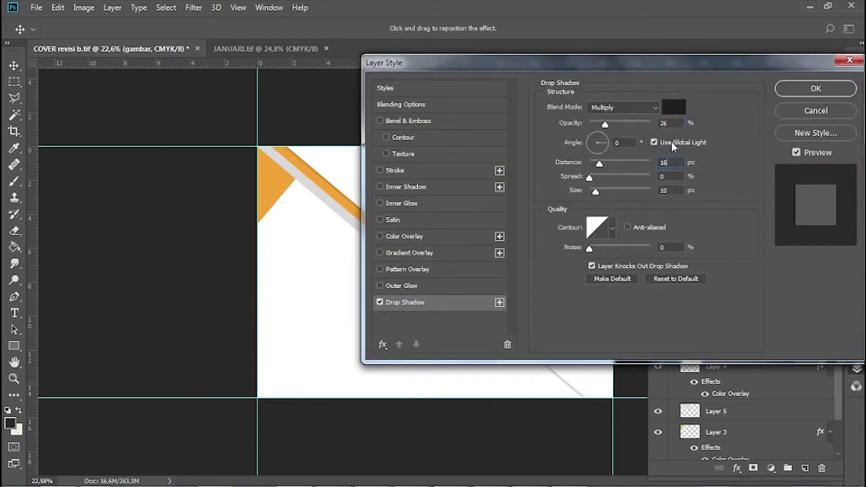
left_click(824, 88)
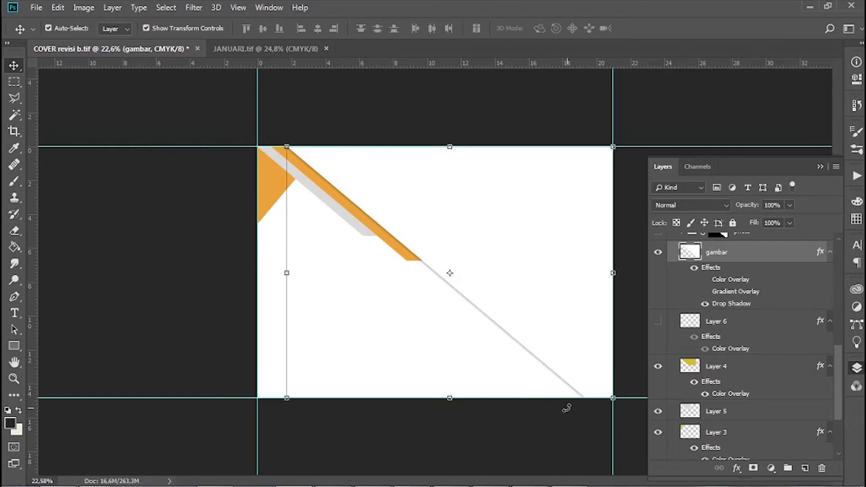
Look through the layer list, preview Layer 6's orange shapes at the canvas's lower edge and hide that layer again
scroll(796, 323, "up", 4)
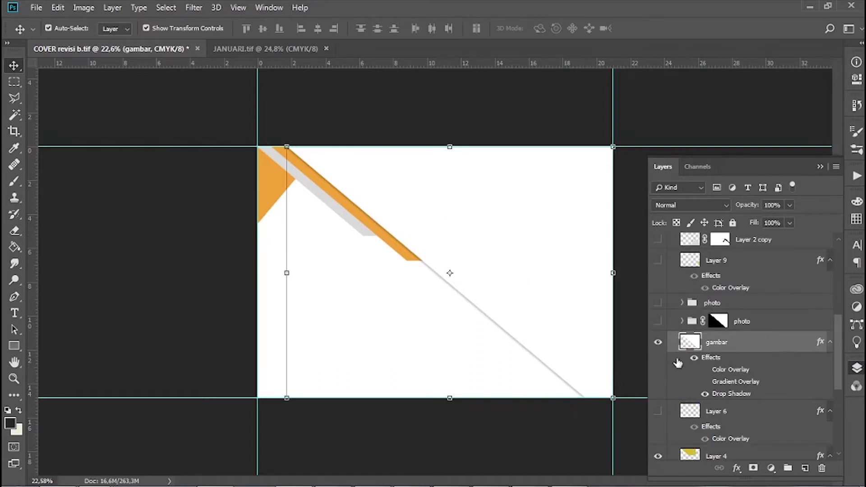
scroll(779, 405, "down", 6)
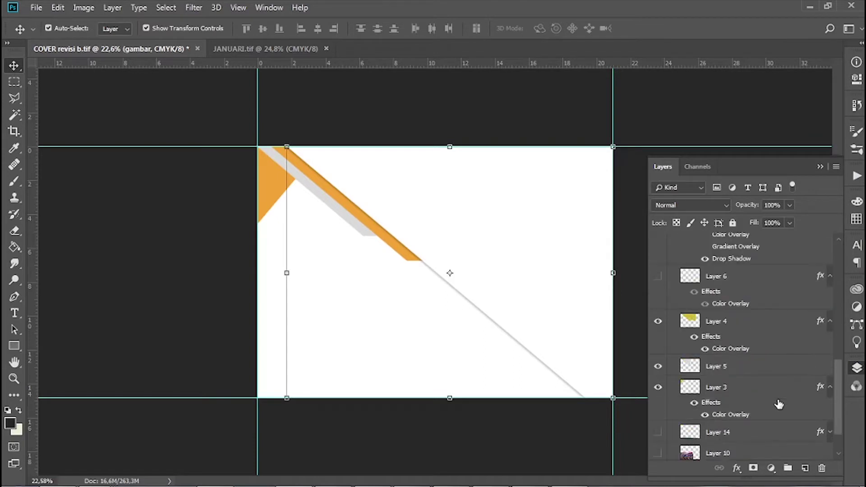
scroll(731, 370, "down", 2)
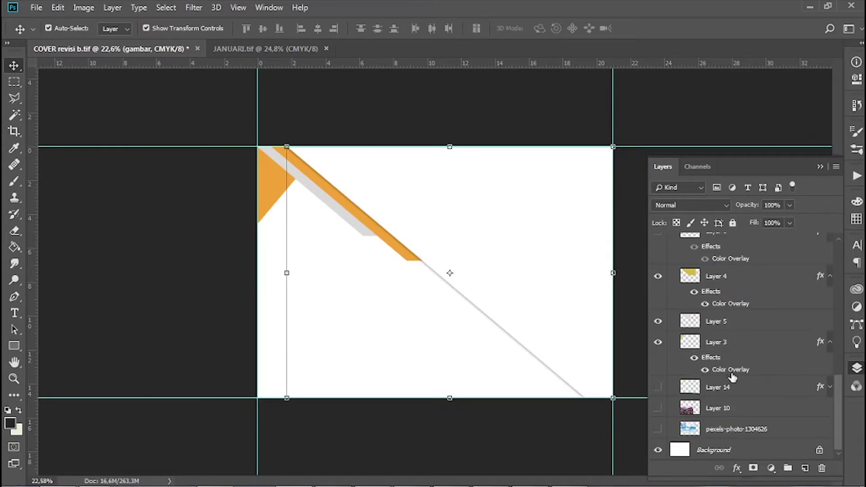
scroll(734, 379, "up", 2)
scroll(735, 379, "down", 2)
scroll(734, 382, "up", 4)
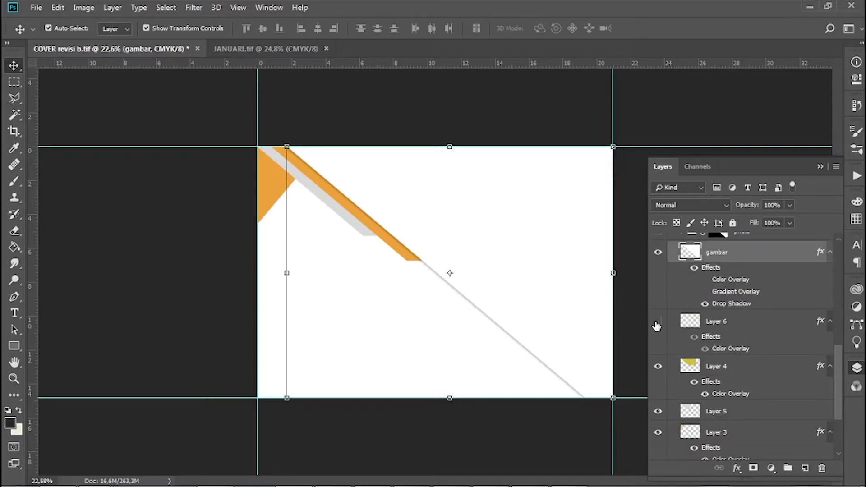
left_click(657, 325)
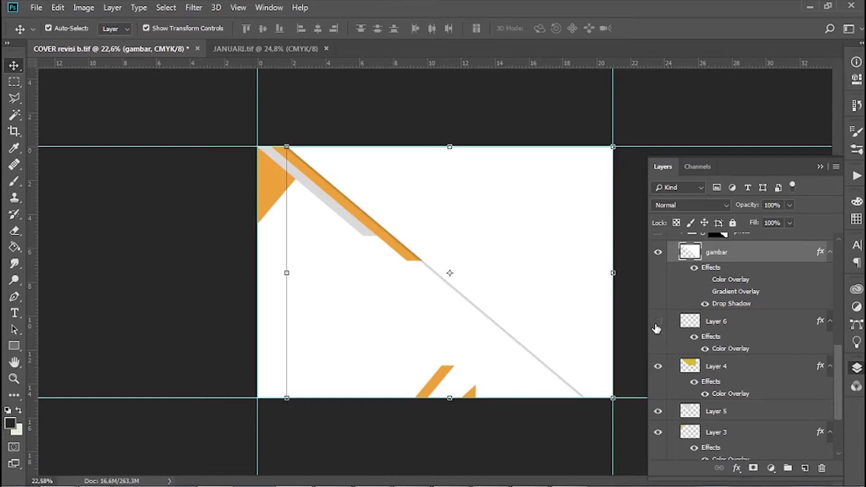
left_click(657, 324)
scroll(758, 356, "down", 4)
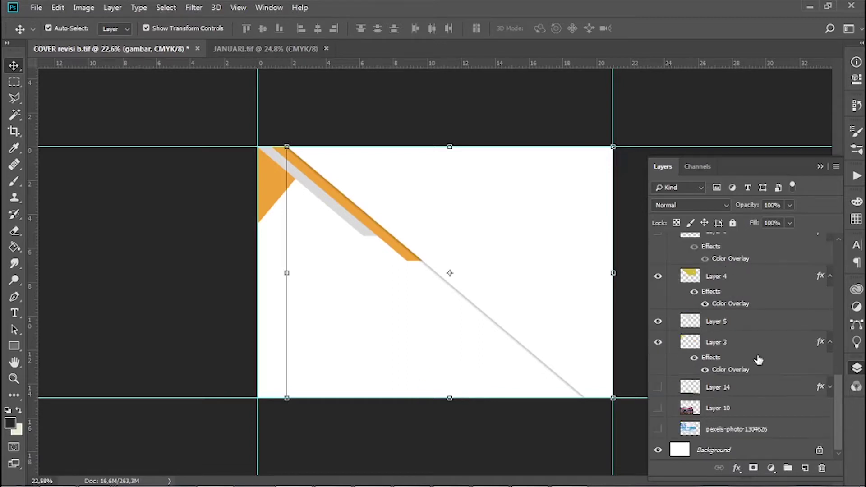
Toggle the pexels-photo-1304626 layer on and off, and make Layer 10 with the red building photo visible
left_click(658, 430)
left_click(659, 429)
left_click(658, 408)
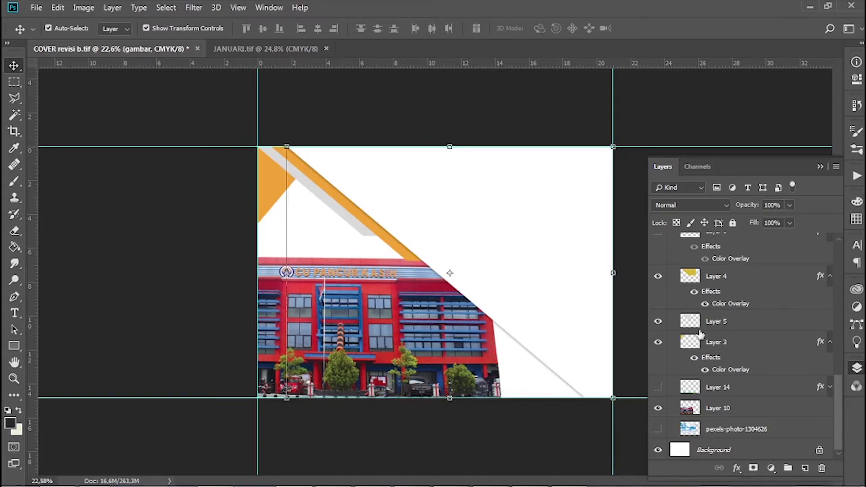
Hide the gambar layer to view the uncovered building photo, and show the layer again
scroll(735, 368, "up", 3)
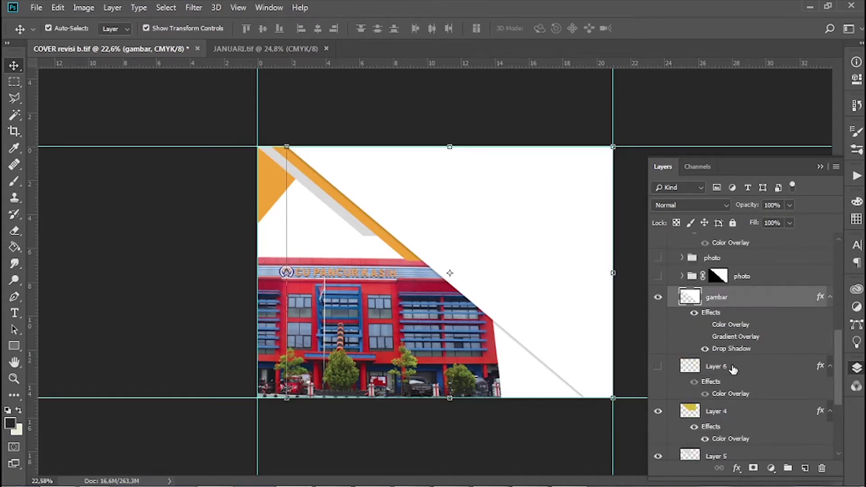
left_click(658, 297)
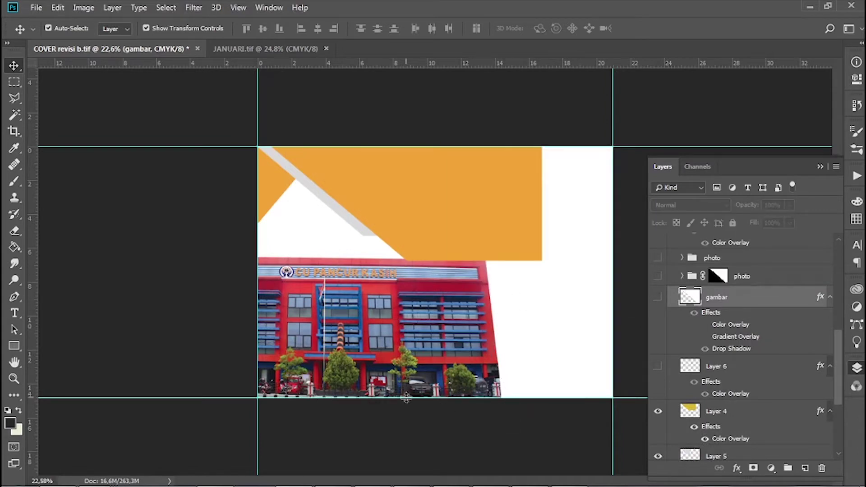
left_click(657, 297)
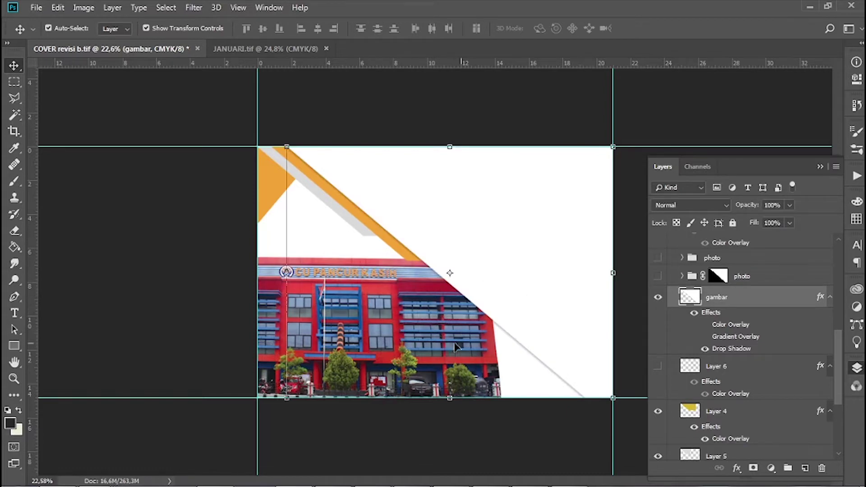
scroll(745, 406, "down", 5)
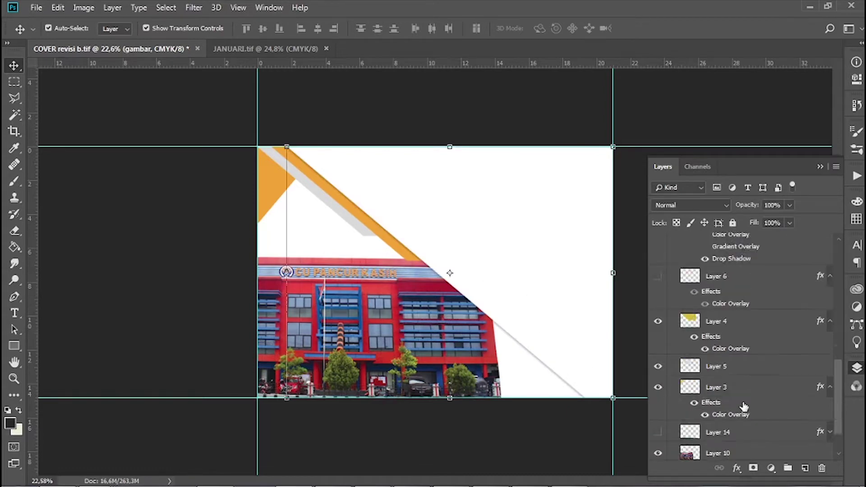
left_click(14, 99)
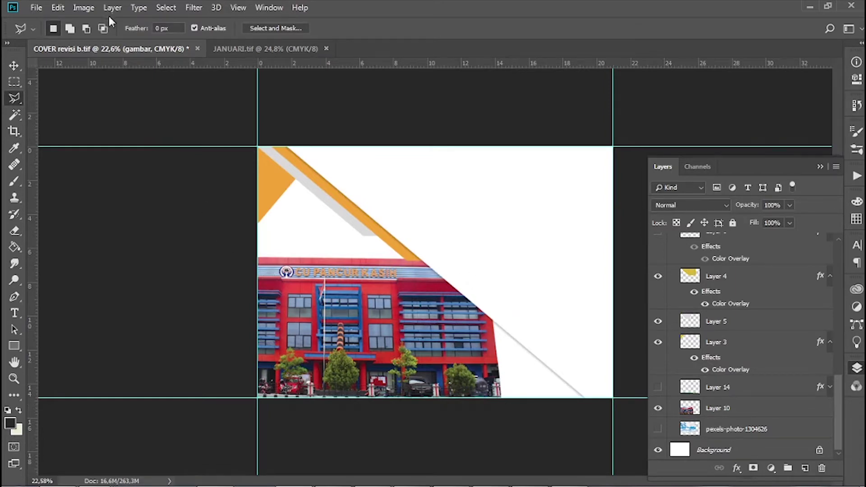
left_click(121, 26)
left_click(14, 82)
left_click(14, 66)
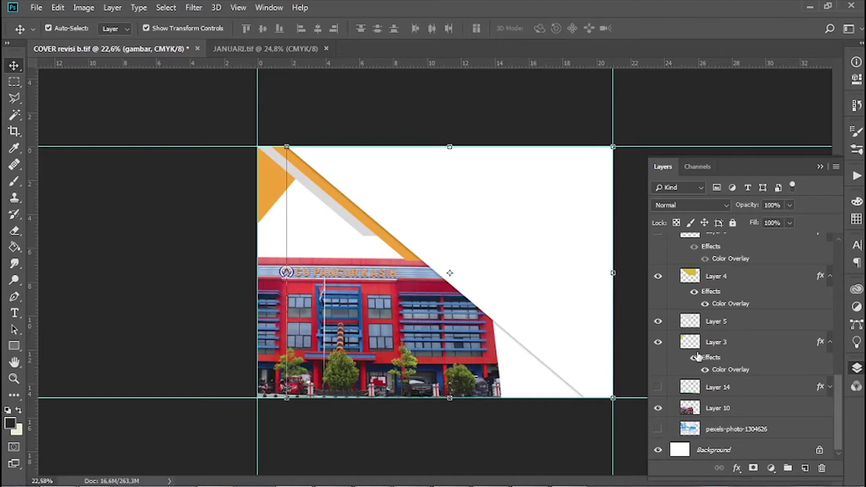
Hide the gambar layer, and make the pexels-photo-1304626 sky layer visible and select it
scroll(698, 358, "up", 4)
left_click(656, 255)
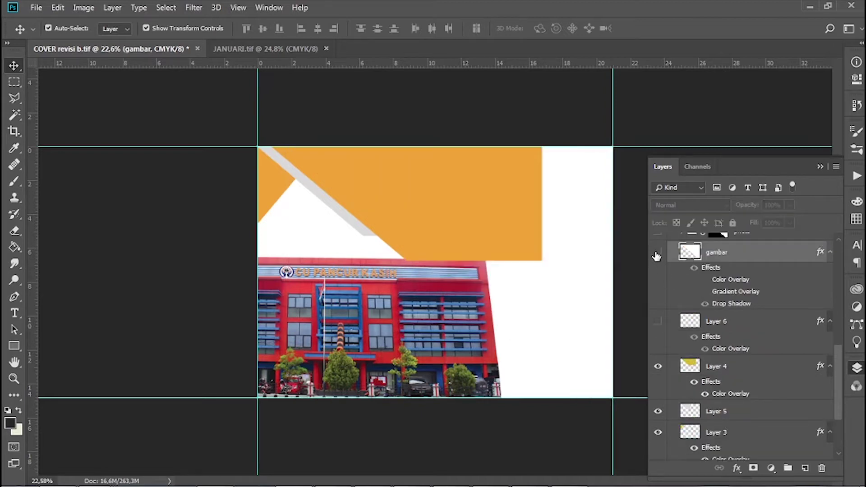
scroll(682, 403, "down", 4)
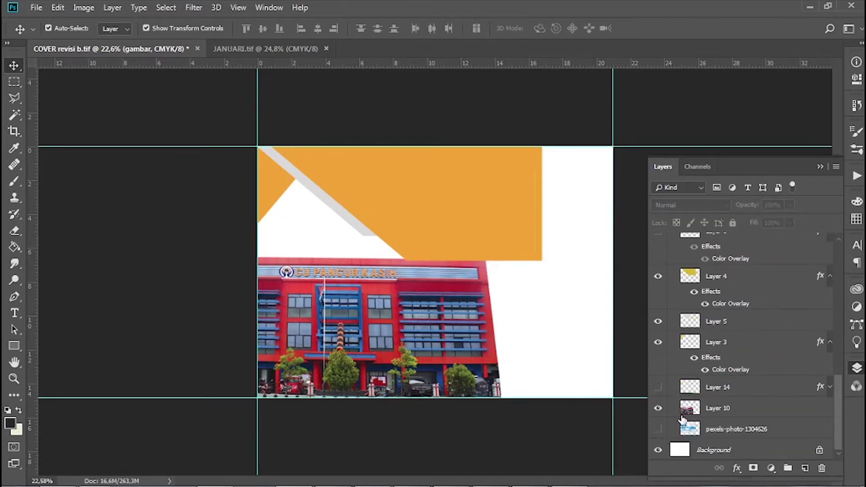
left_click(658, 429)
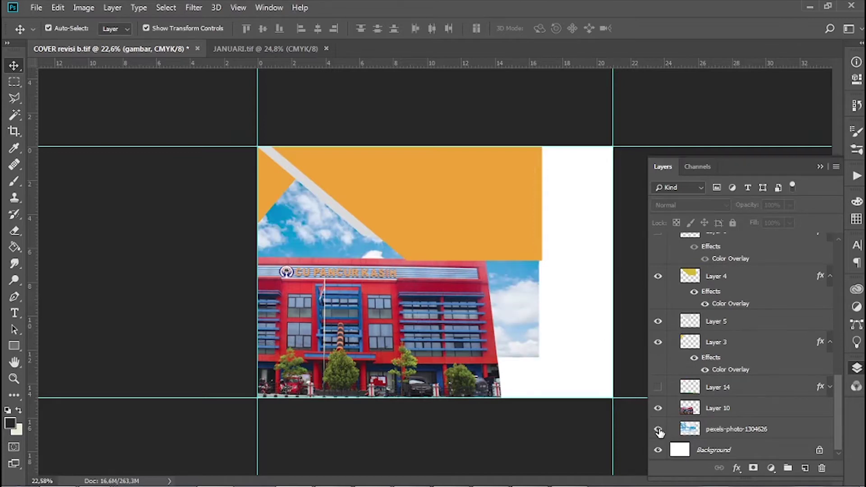
left_click(334, 242)
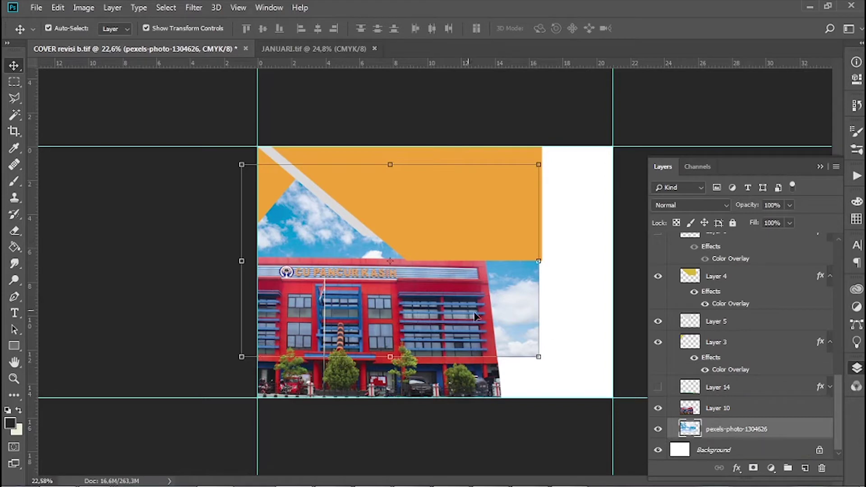
Preview Layer 14's strip at the canvas's lower edge, hide it again and make the gambar layer visible
left_click(658, 387)
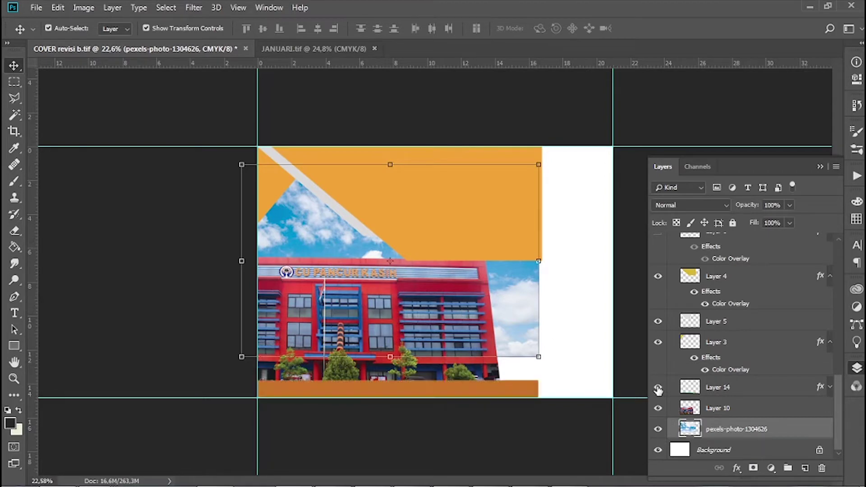
left_click(658, 387)
scroll(665, 345, "up", 5)
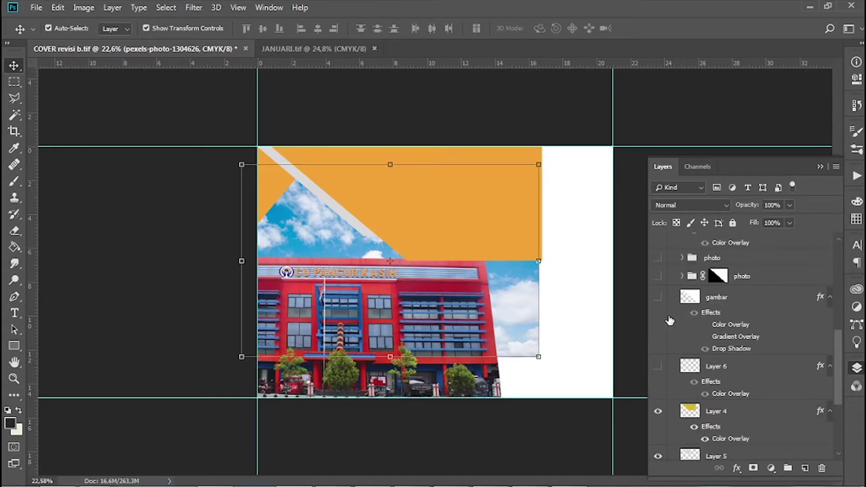
left_click(658, 298)
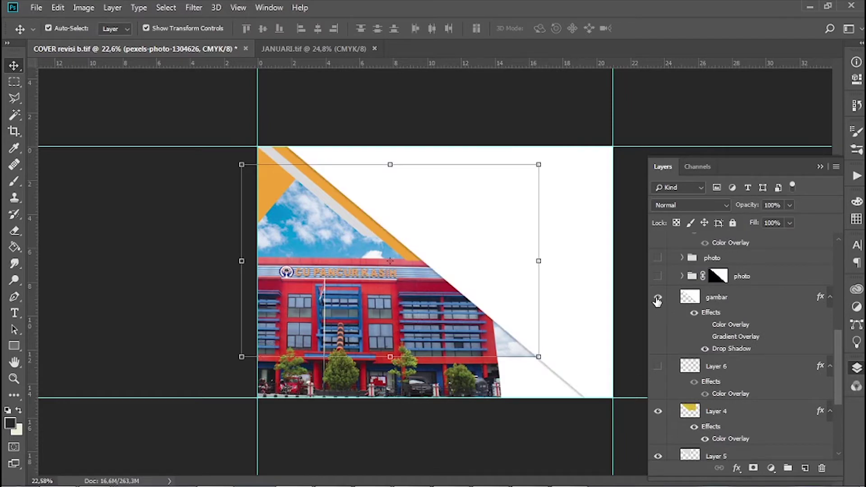
scroll(715, 433, "down", 5)
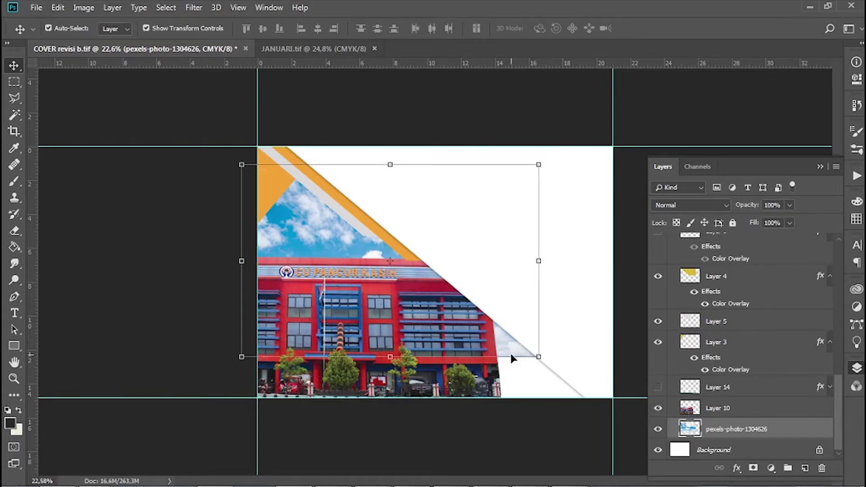
Make Layer 14's orange strip visible, select it and expand its effects list
left_click(658, 387)
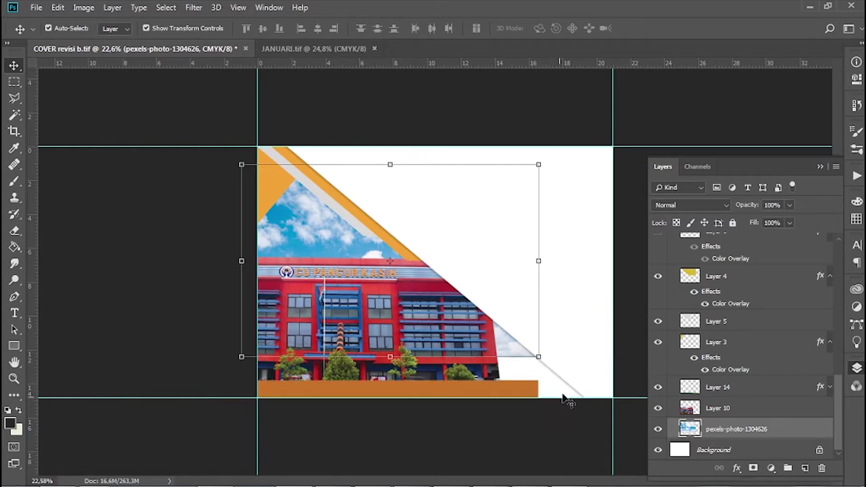
left_click(525, 395)
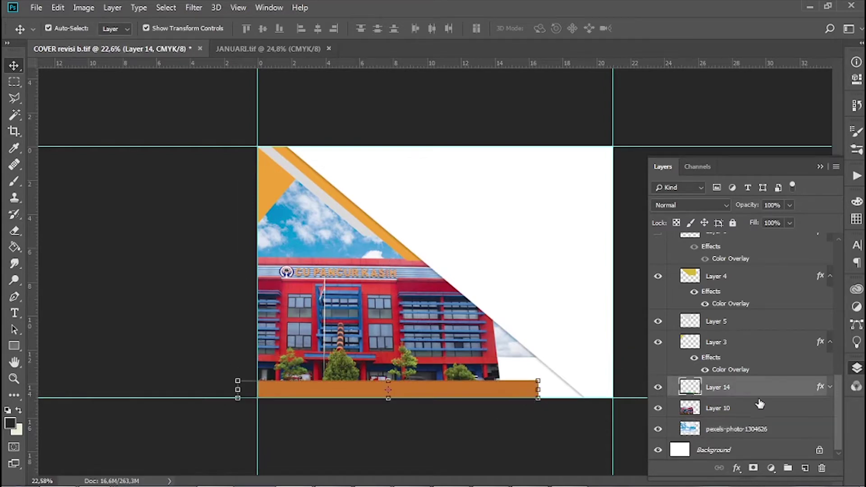
left_click(829, 388)
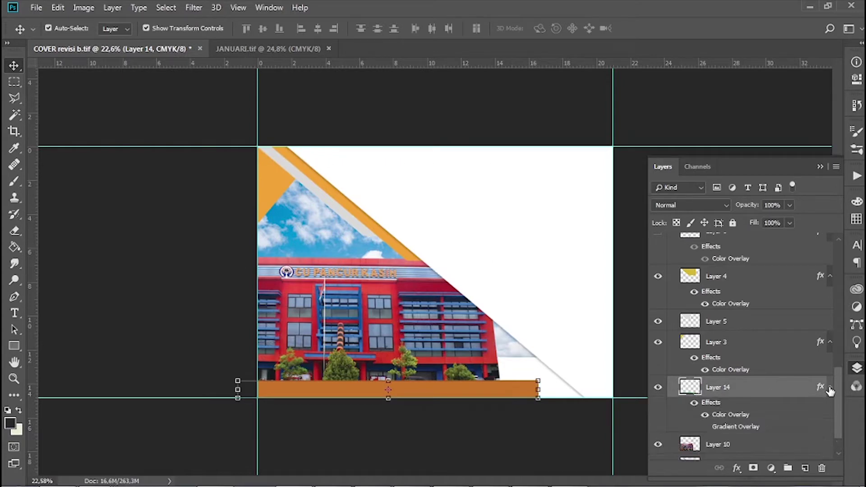
Inspect the colour of Layer 14's Color Overlay and close the layer style settings without applying changes
double_click(729, 416)
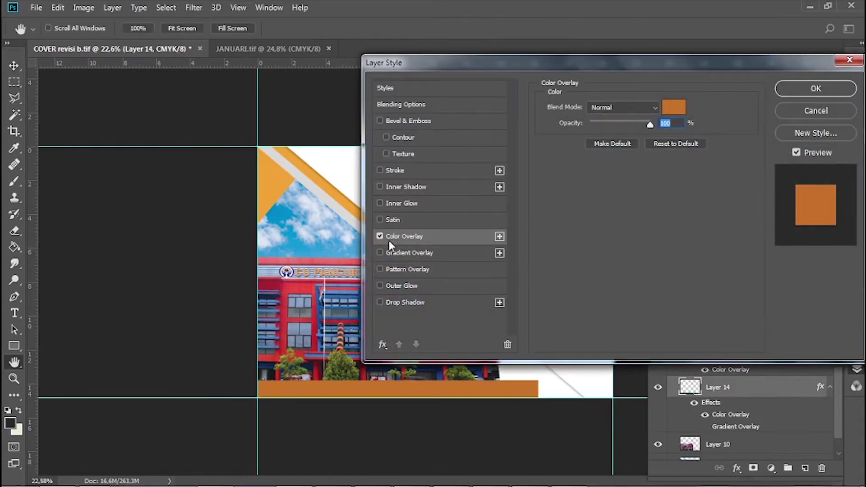
left_click(677, 106)
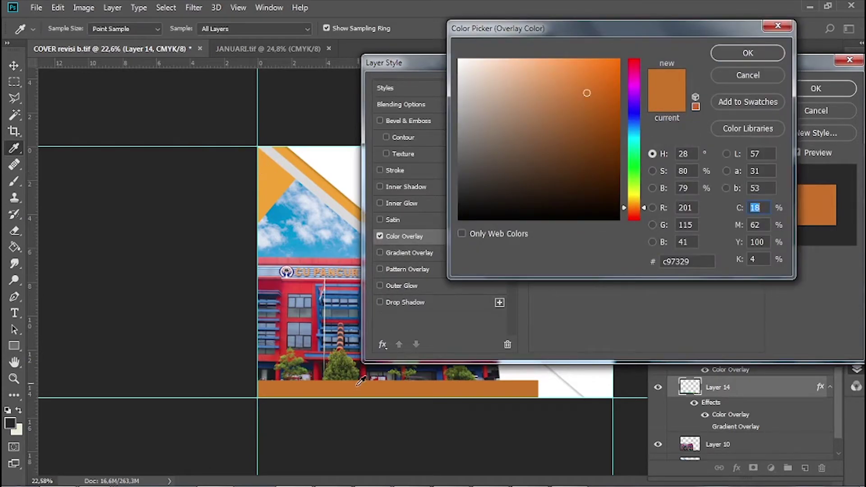
left_click(747, 54)
left_click(824, 112)
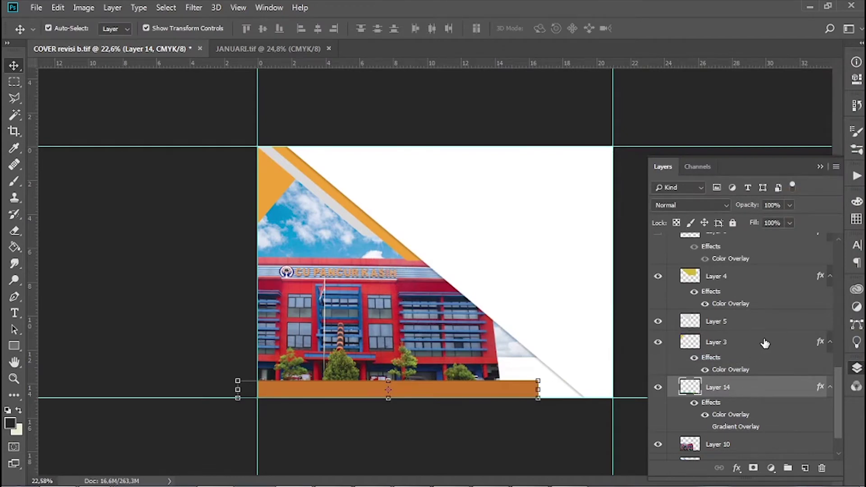
Make Layer 2 copy visible, select its layer mask and link the mask to the layer
scroll(727, 331, "up", 2)
scroll(731, 327, "up", 2)
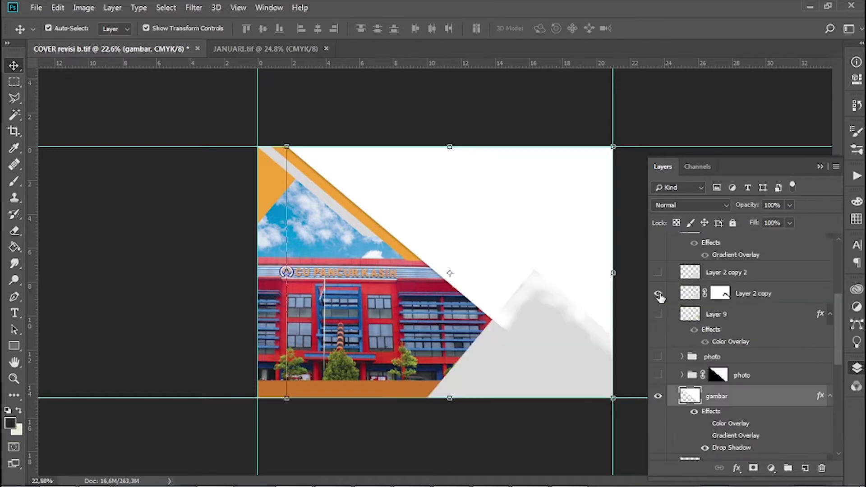
left_click(720, 293)
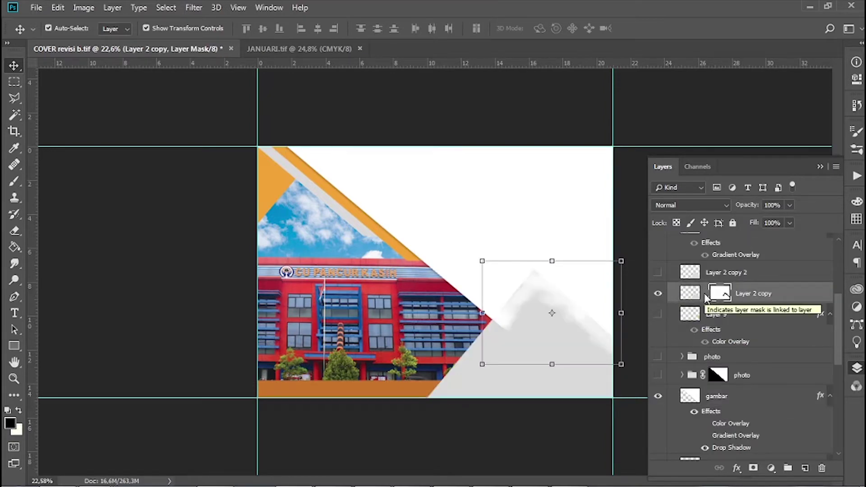
left_click(704, 294)
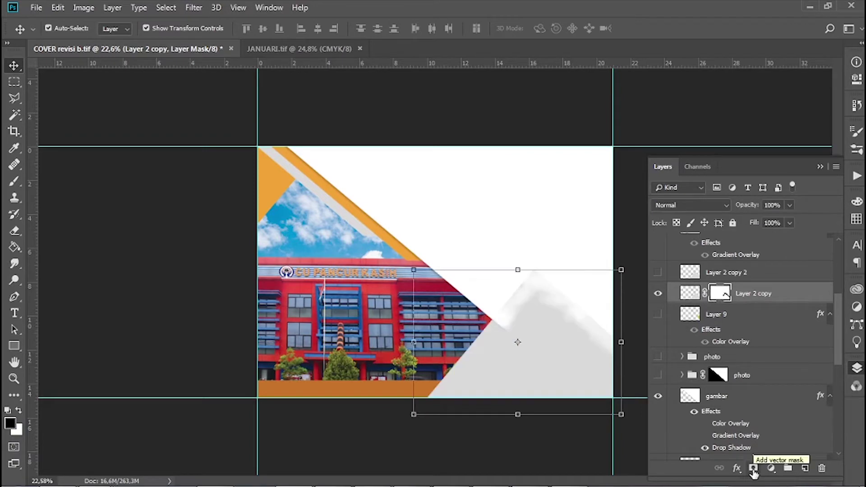
Make Layer 2 copy 2 and Layer 2 visible to complete the grey triangle, and select Layer 2
left_click(658, 272)
scroll(691, 282, "up", 2)
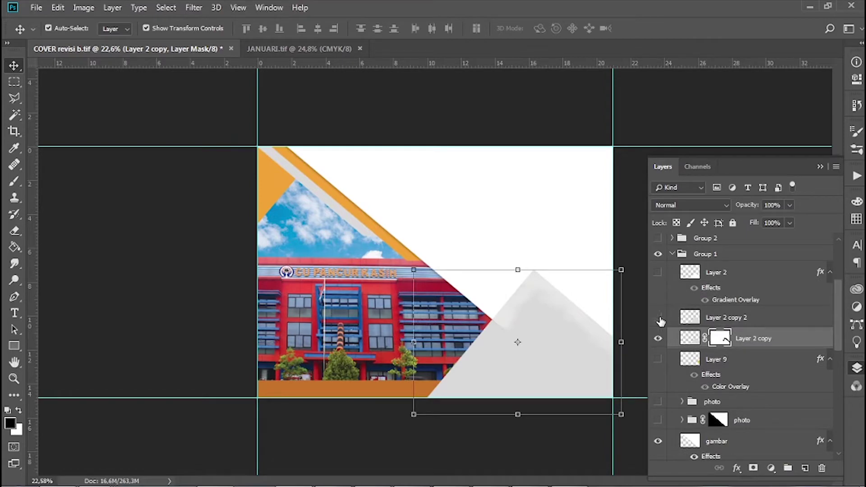
left_click(658, 317)
left_click(735, 320)
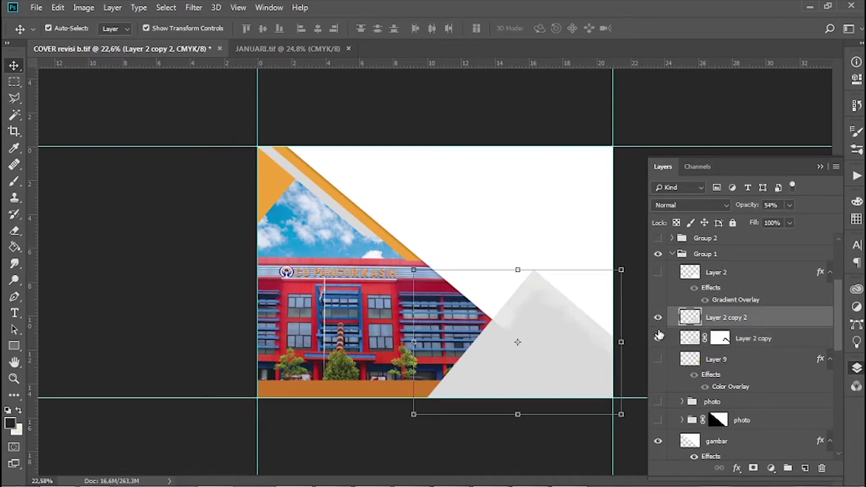
left_click(659, 338)
left_click(659, 339)
left_click(658, 273)
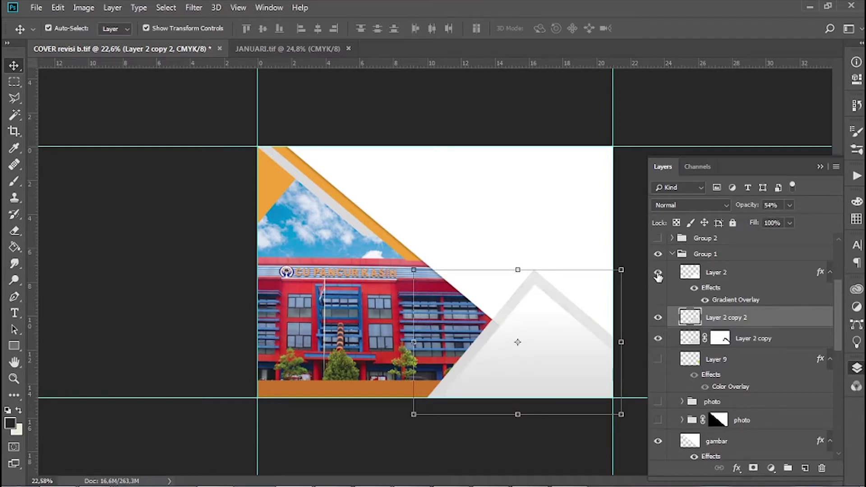
left_click(717, 274)
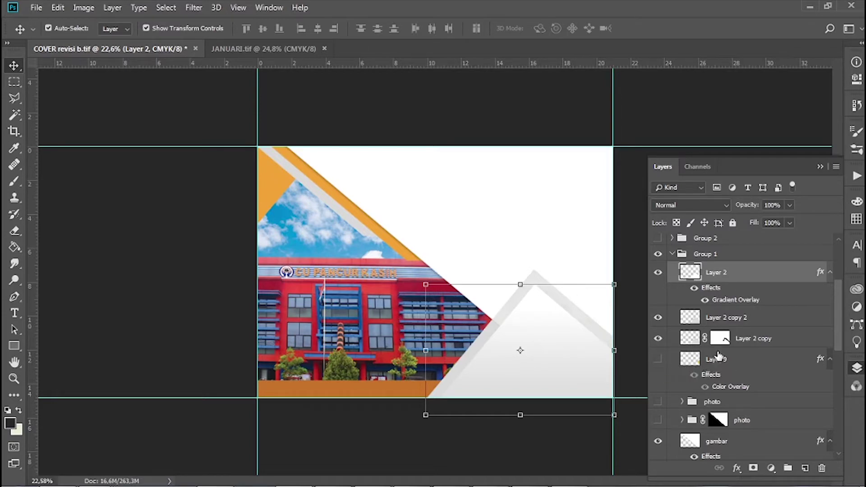
Hide Layer 2, Layer 2 copy 2 and Layer 2 copy, and make Layer 9's orange shape visible
left_click(658, 272)
left_click(658, 318)
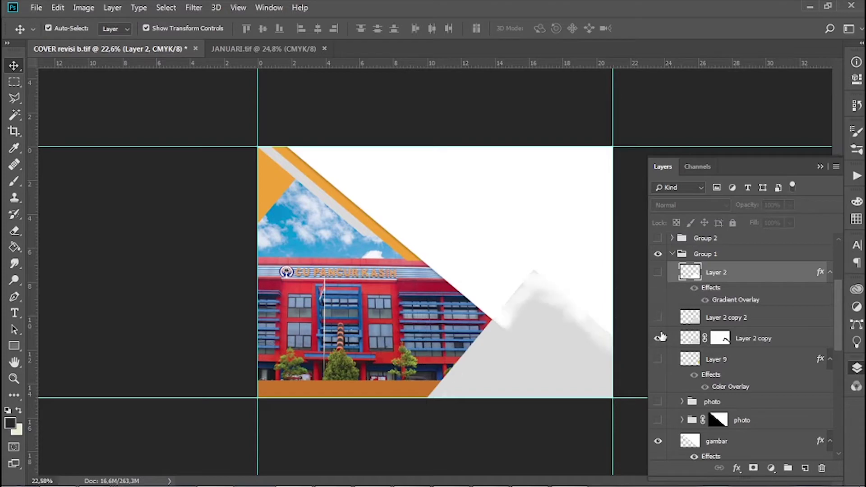
left_click(658, 338)
left_click(658, 360)
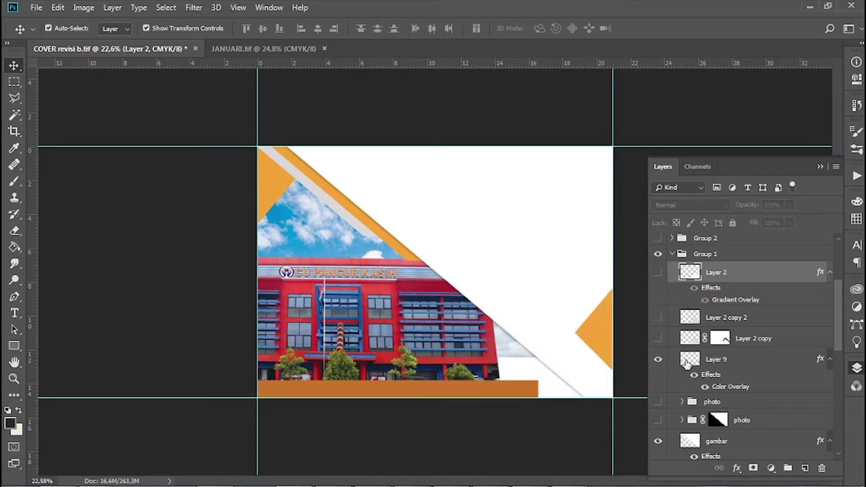
Make Layer 2 copy, Layer 2 copy 2 and Layer 2 visible again over Layer 9's orange shape
left_click(659, 340)
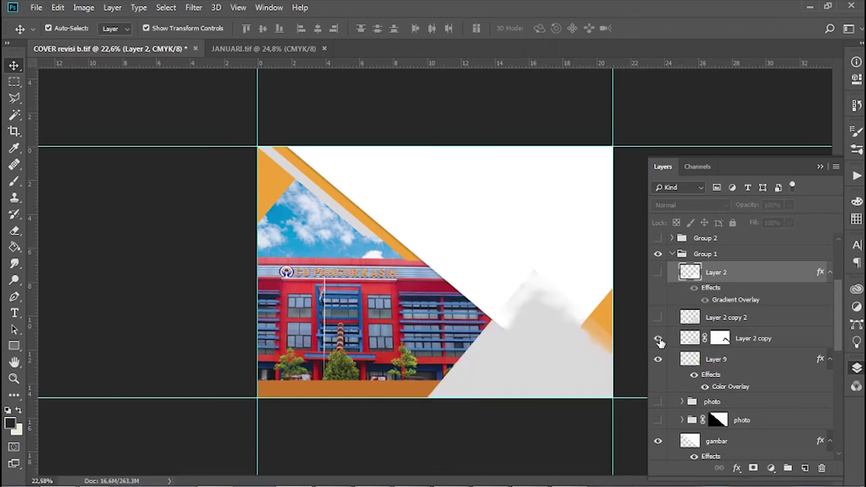
left_click(659, 318)
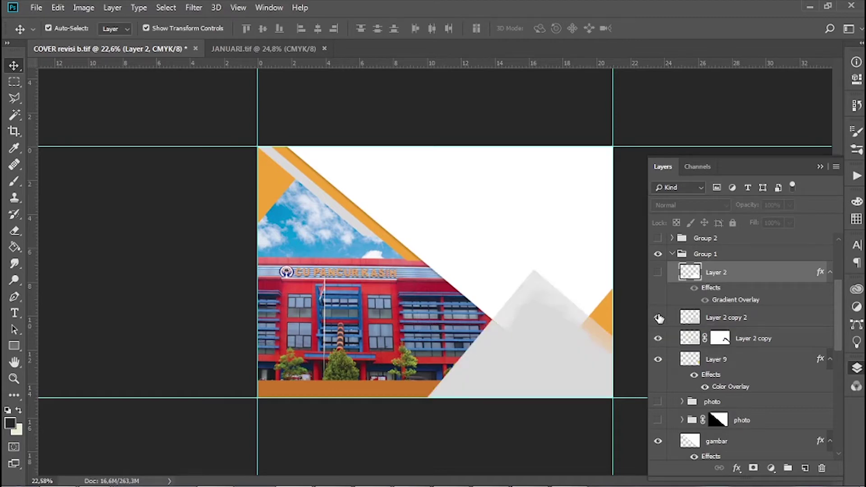
left_click(659, 274)
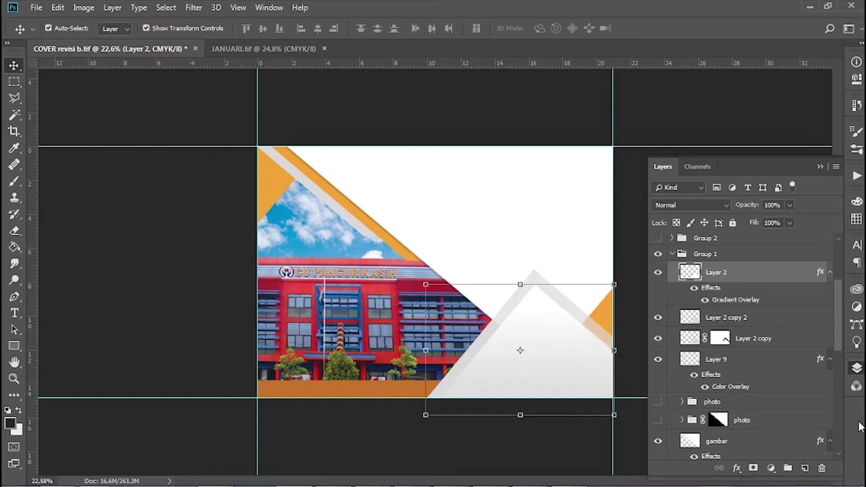
scroll(717, 368, "down", 10)
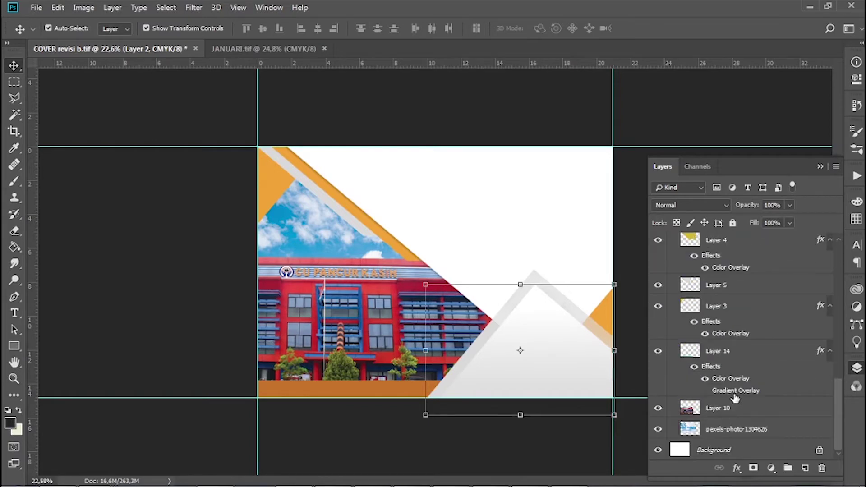
scroll(735, 397, "up", 4)
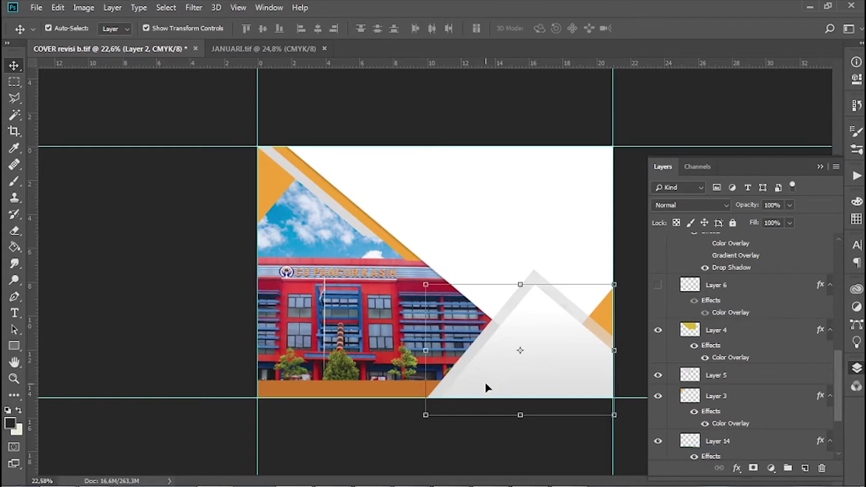
Make Layer 6 visible to add the orange strip beside the foot of the grey triangle
left_click(658, 285)
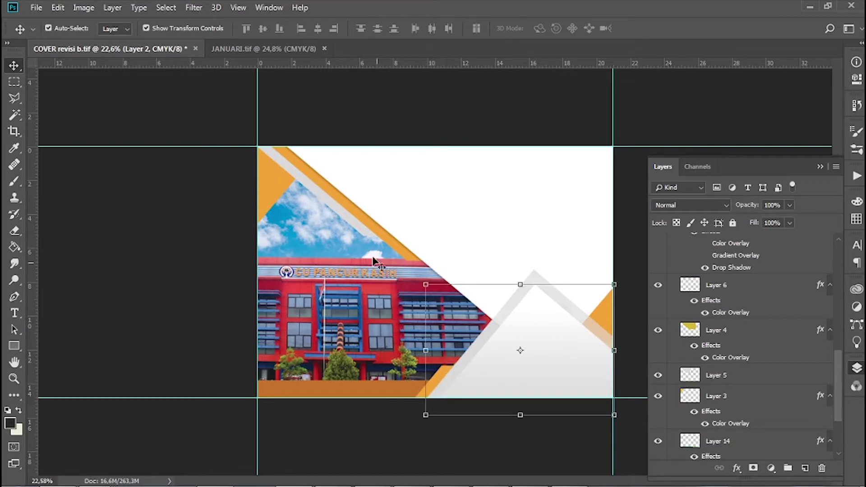
scroll(790, 398, "down", 3)
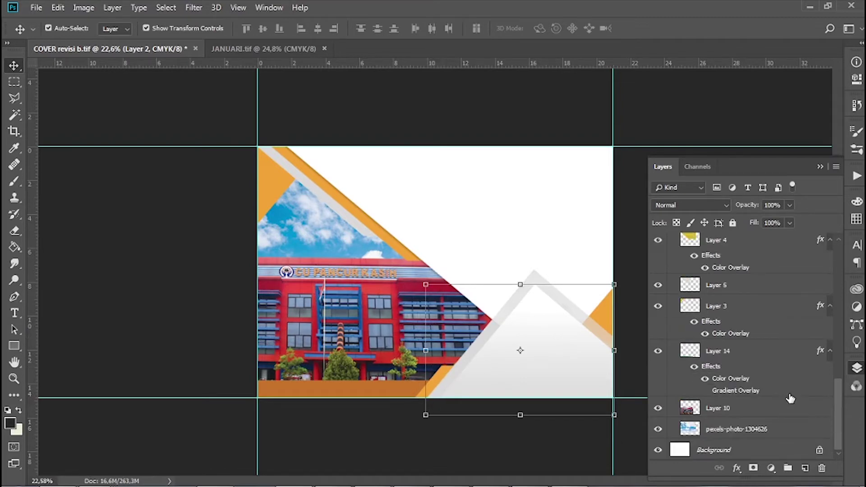
scroll(790, 398, "up", 8)
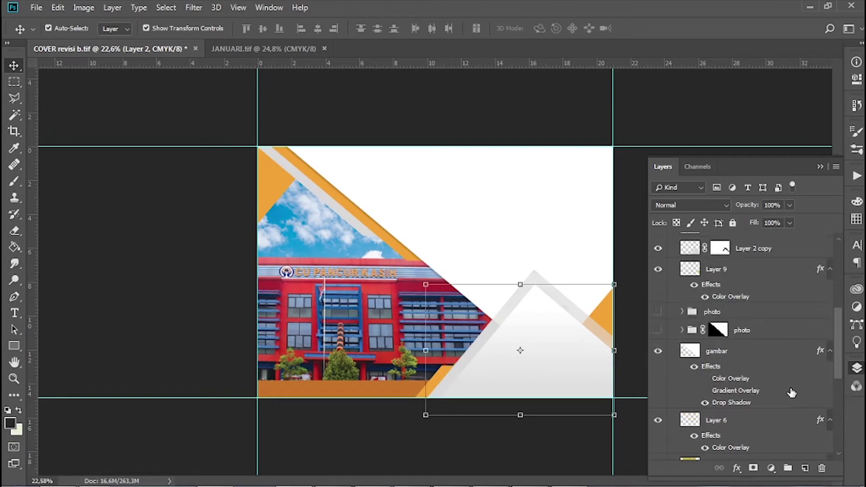
Expand the masked photo group, Group 2 and the other photo group, and select Layer 119 copy
left_click(685, 333)
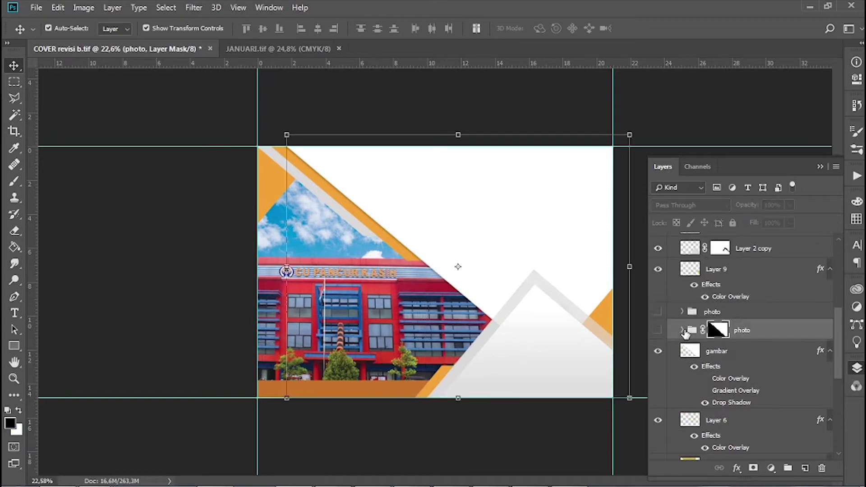
left_click(682, 332)
scroll(726, 366, "down", 5)
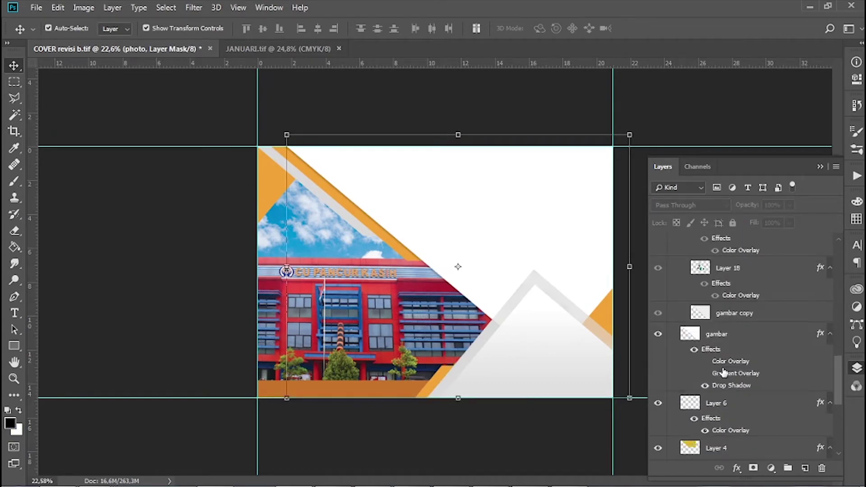
scroll(726, 365, "up", 10)
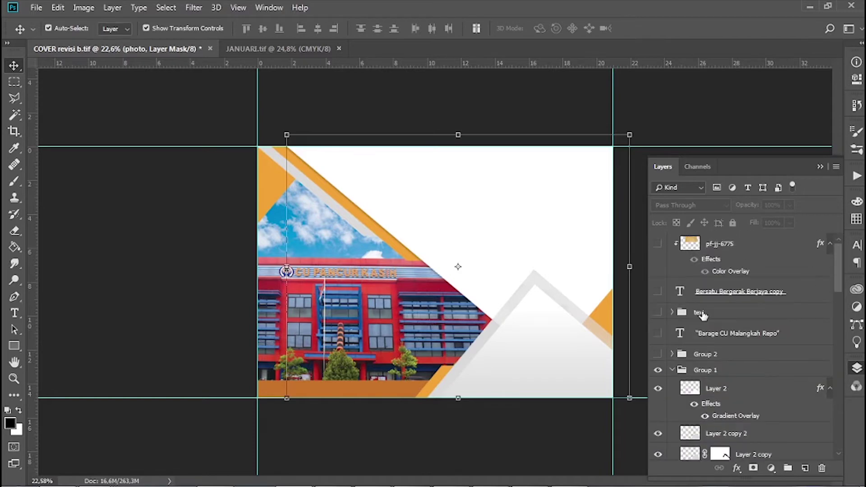
left_click(672, 264)
scroll(722, 315, "up", 3)
left_click(724, 331)
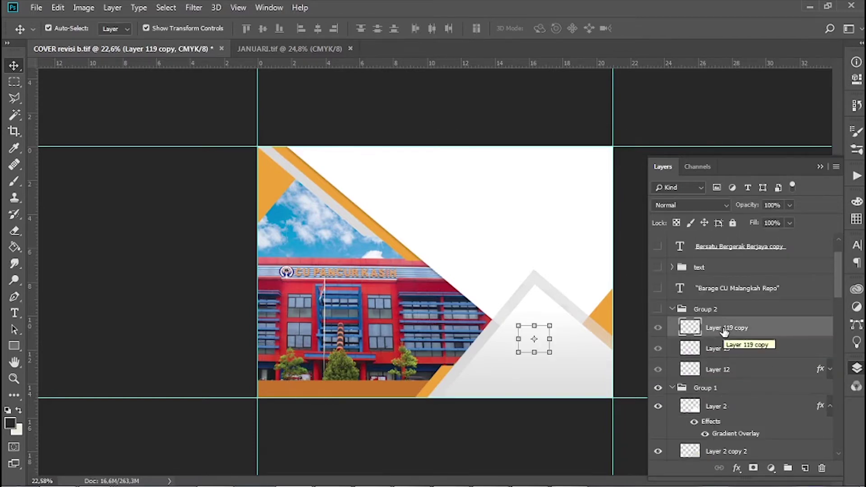
scroll(723, 326, "down", 5)
scroll(723, 325, "down", 2)
left_click(682, 355)
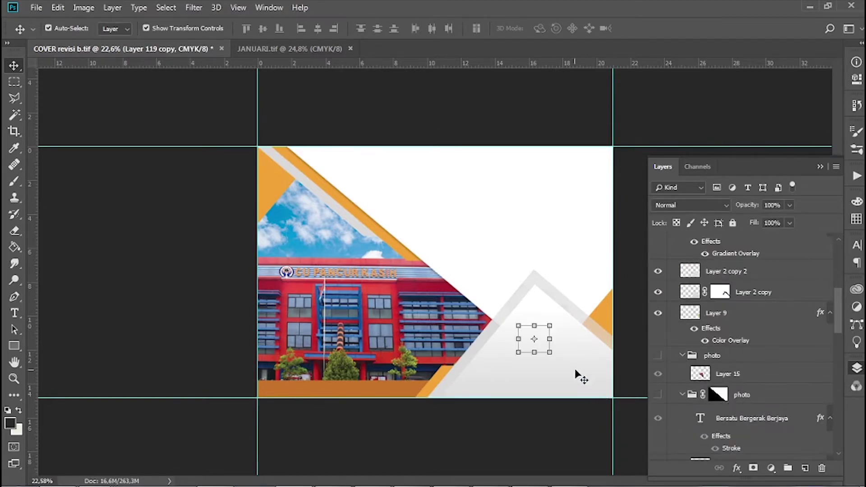
Select Layer 10, outline an area from the building's cut edge across the white background with the Polygonal Lasso, and clear the selection
left_click(420, 327)
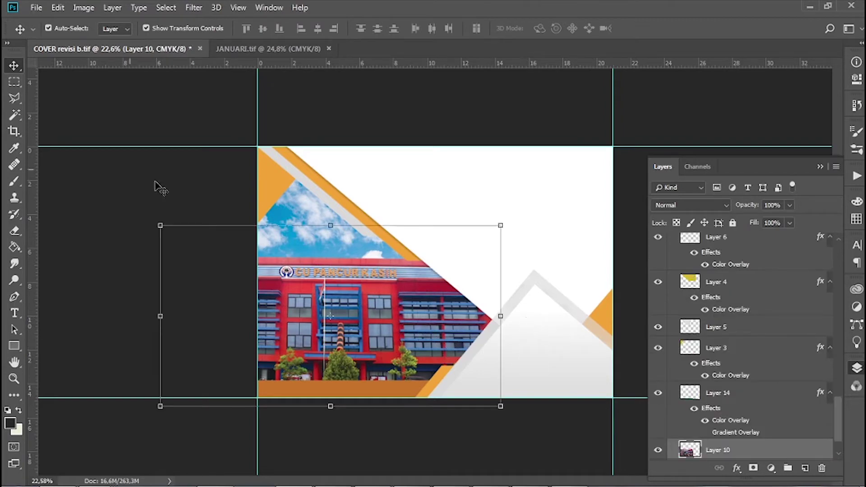
left_click(15, 98)
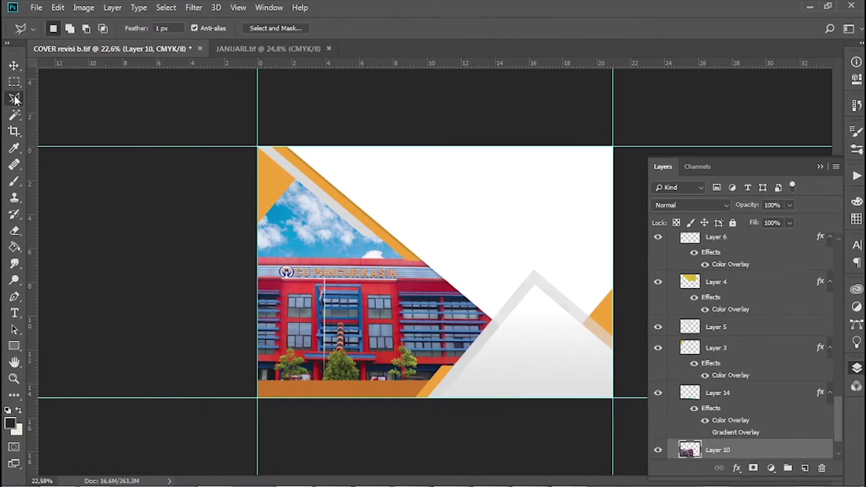
left_click(400, 256)
left_click(547, 367)
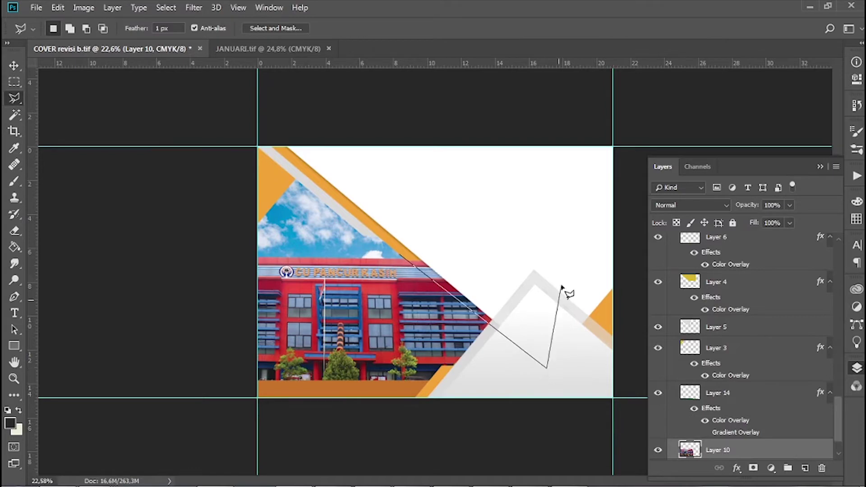
left_click(539, 270)
left_click(464, 227)
left_click(401, 255)
left_click(483, 277)
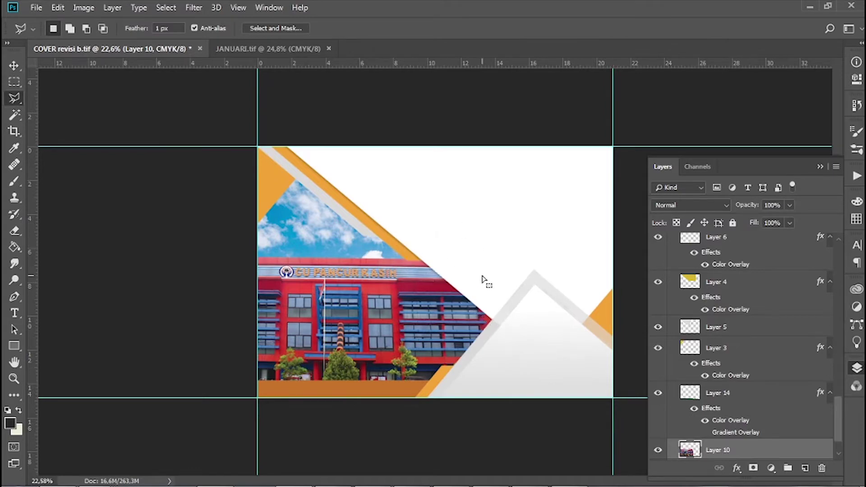
Outline the white area beside the building's cut edge once more with the Polygonal Lasso and deselect it
left_click(408, 253)
left_click(513, 344)
left_click(567, 316)
left_click(563, 248)
left_click(449, 215)
left_click(409, 252)
key("ctrl+d")
Make the unmasked photo group with Layer 15 visible to extend the building past the diagonal edge, and collapse the group
scroll(745, 325, "up", 3)
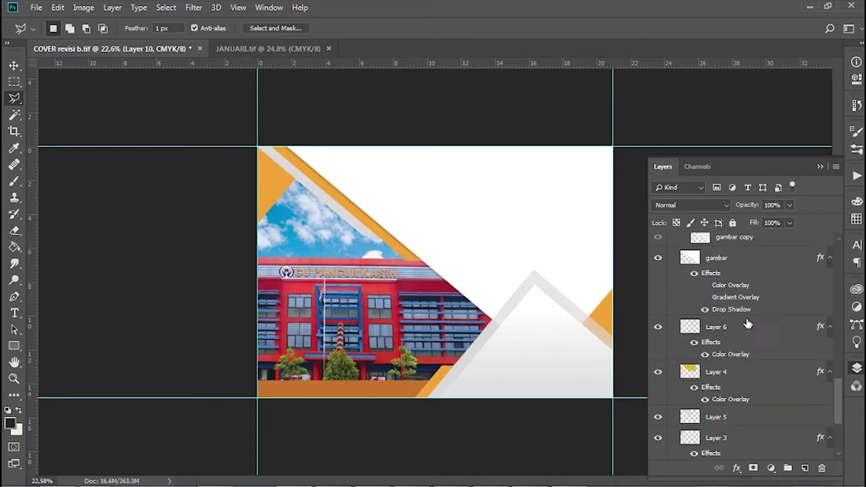
scroll(748, 327, "up", 4)
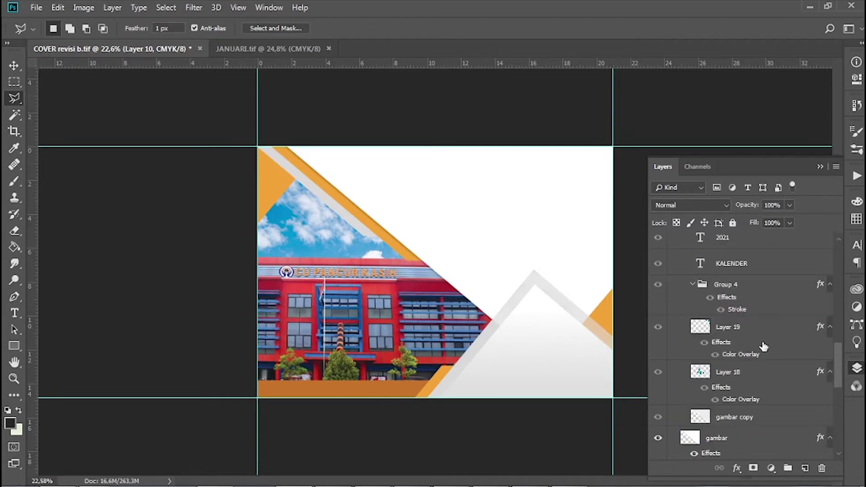
scroll(763, 346, "up", 5)
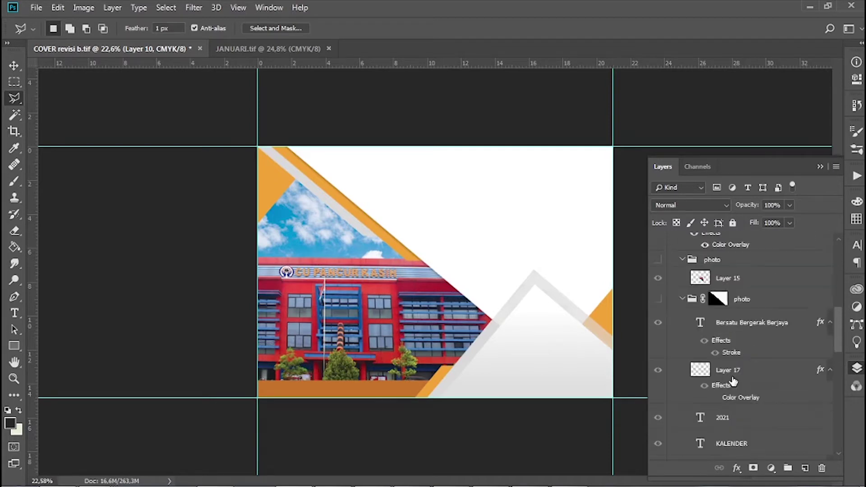
scroll(733, 381, "up", 2)
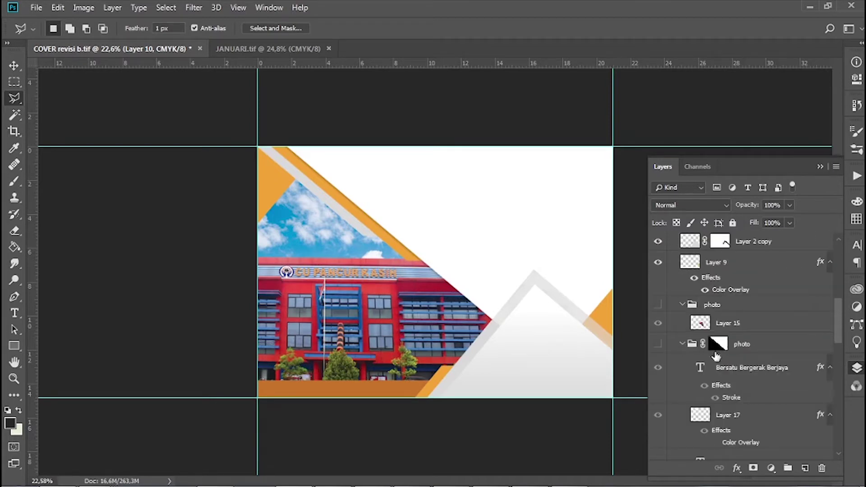
left_click(658, 305)
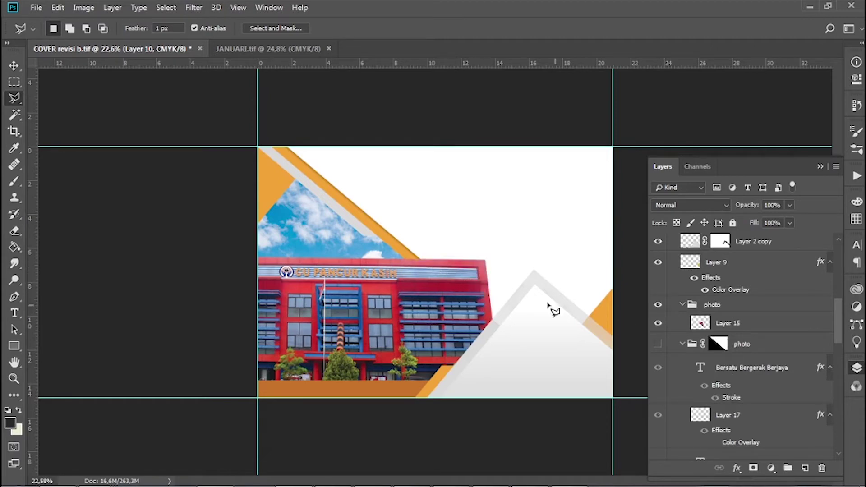
left_click(729, 321)
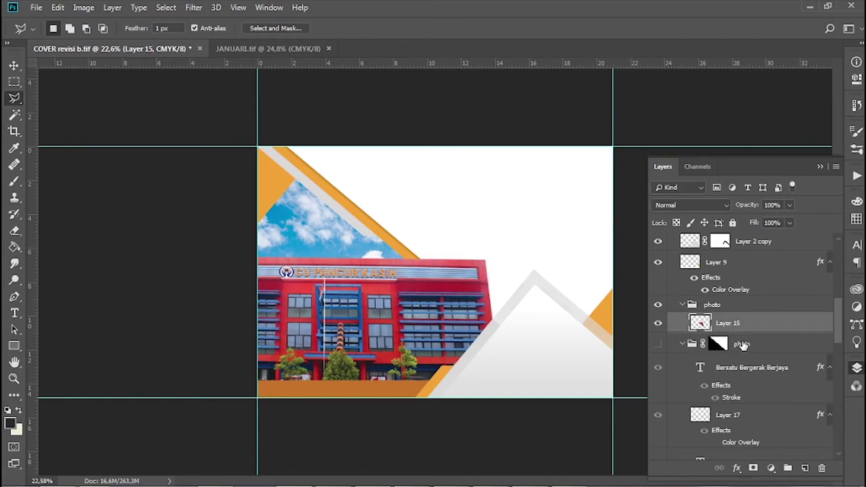
left_click(682, 305)
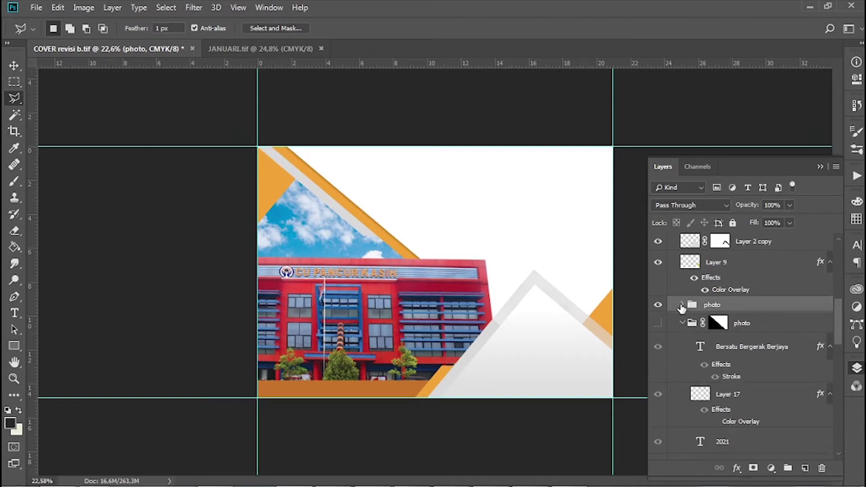
Hide the text and pattern layers in the masked photo group, and toggle the group's visibility to compare the background
left_click(13, 66)
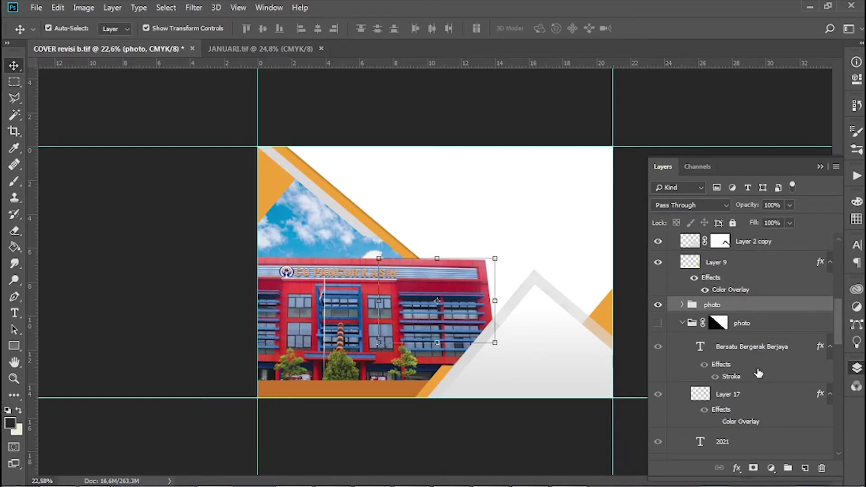
left_click(359, 397)
scroll(690, 311, "up", 5)
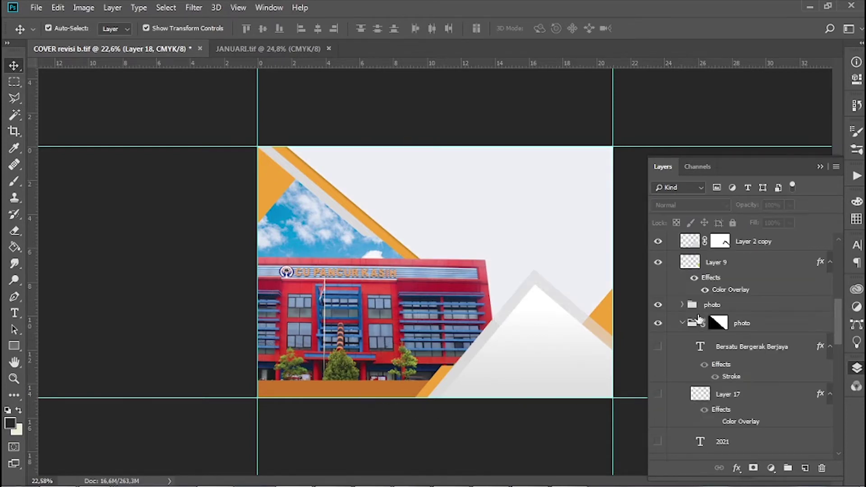
left_click(658, 324)
left_click(659, 325)
scroll(659, 325, "down", 5)
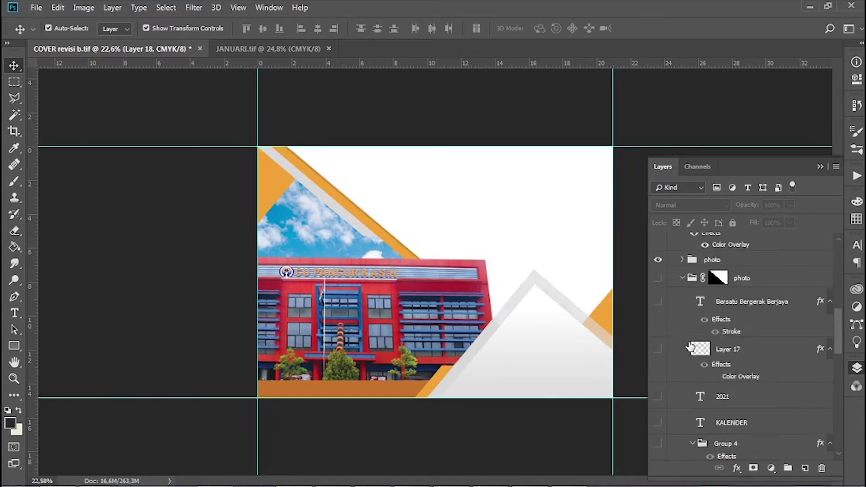
Toggle gambar copy on and off to compare the light grey and white backgrounds
left_click(657, 397)
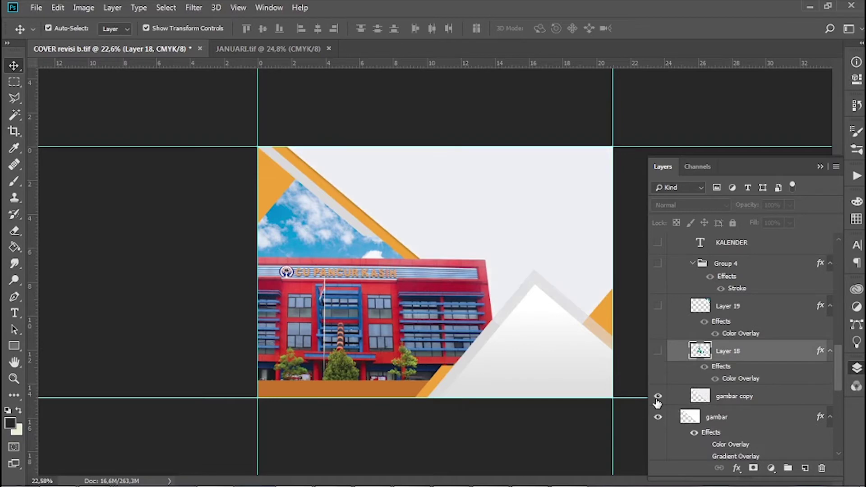
left_click(658, 397)
scroll(717, 356, "up", 5)
scroll(719, 352, "up", 1)
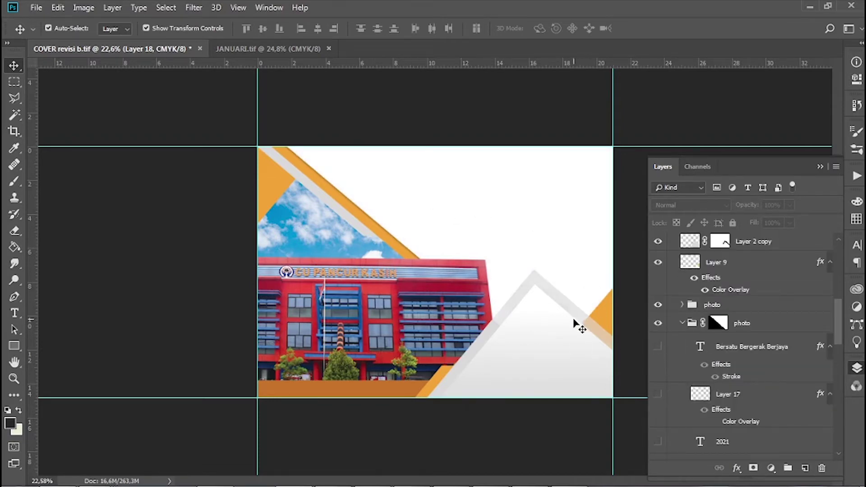
Make gambar copy visible above the gambar layer and select it
left_click(474, 217)
scroll(698, 381, "down", 3)
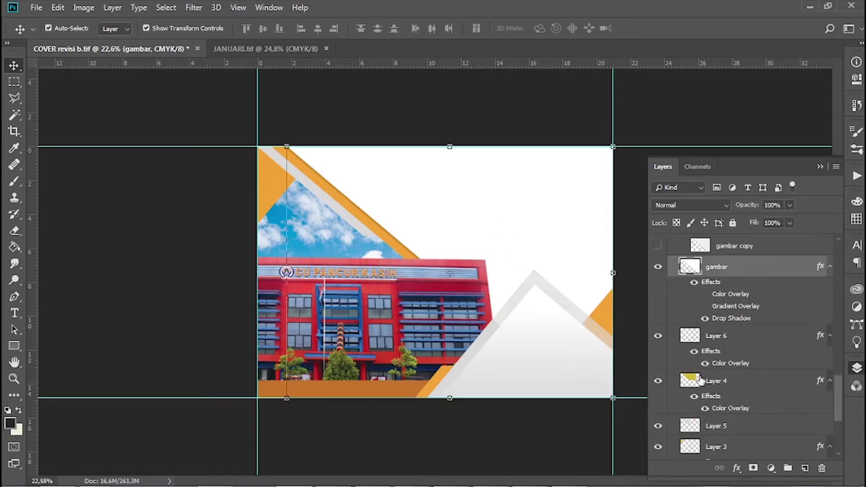
scroll(717, 288, "up", 2)
scroll(714, 330, "down", 5)
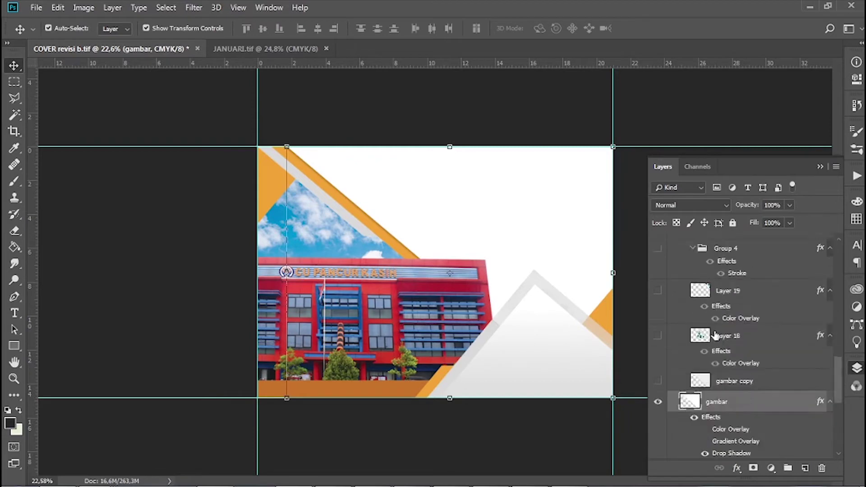
left_click(659, 293)
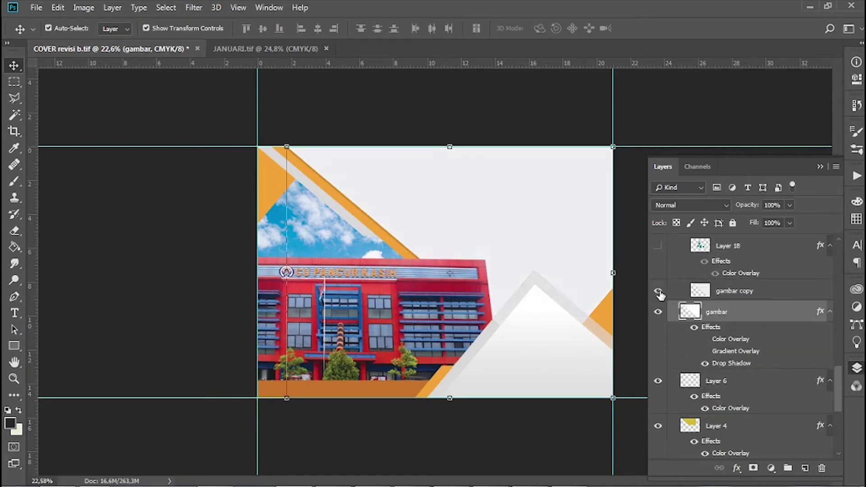
left_click(741, 292)
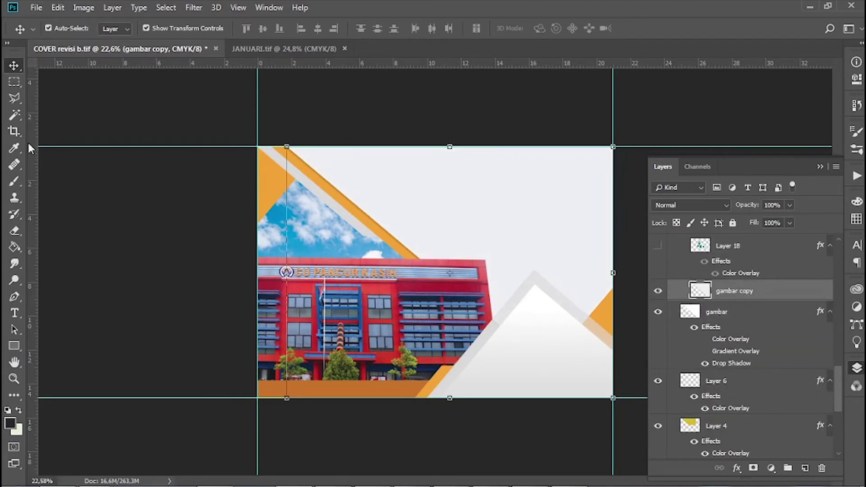
Sample the light grey eeeef4 of gambar copy as the foreground colour and check its values in the Color Picker
left_click(14, 148)
left_click(480, 181)
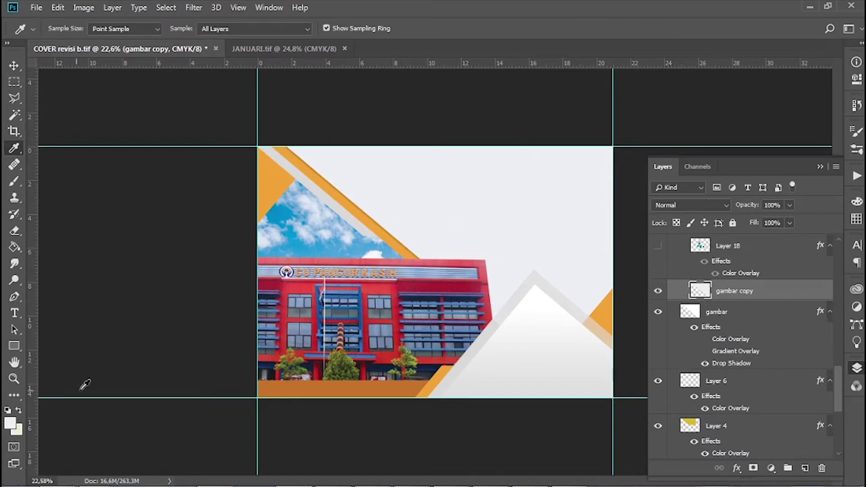
left_click(10, 424)
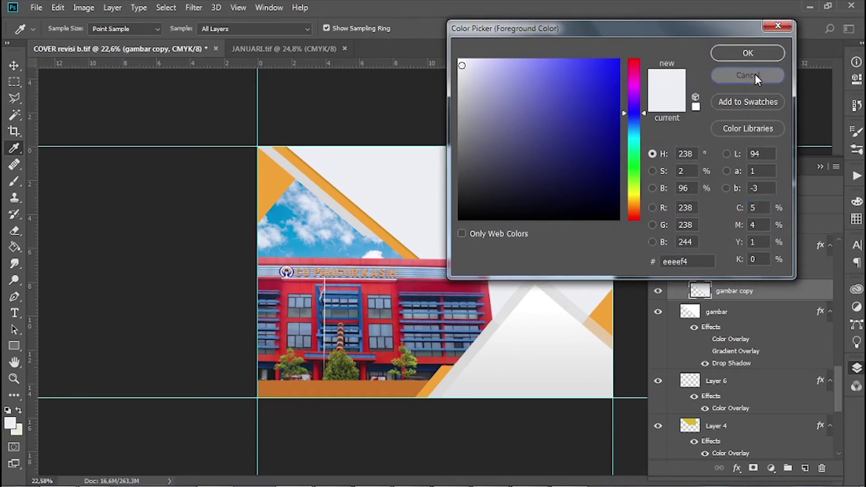
left_click(755, 76)
Make Layer 18's cube pattern visible and select that layer for moving
scroll(704, 297, "up", 1)
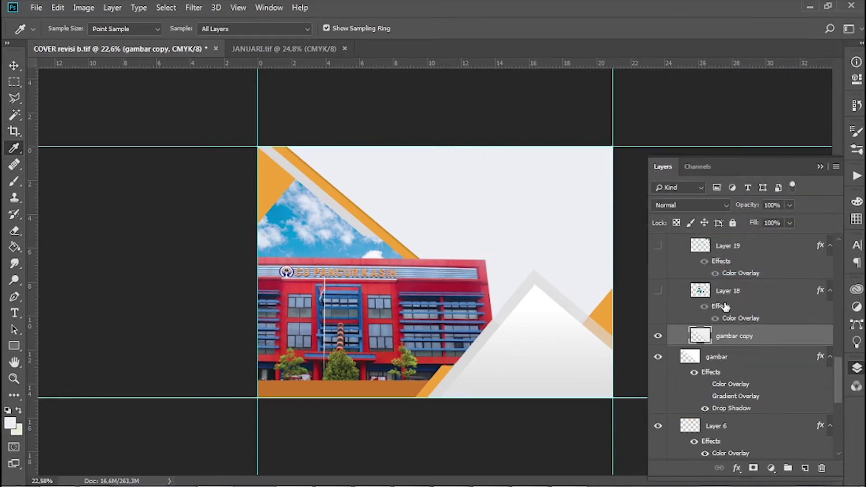
left_click(14, 66)
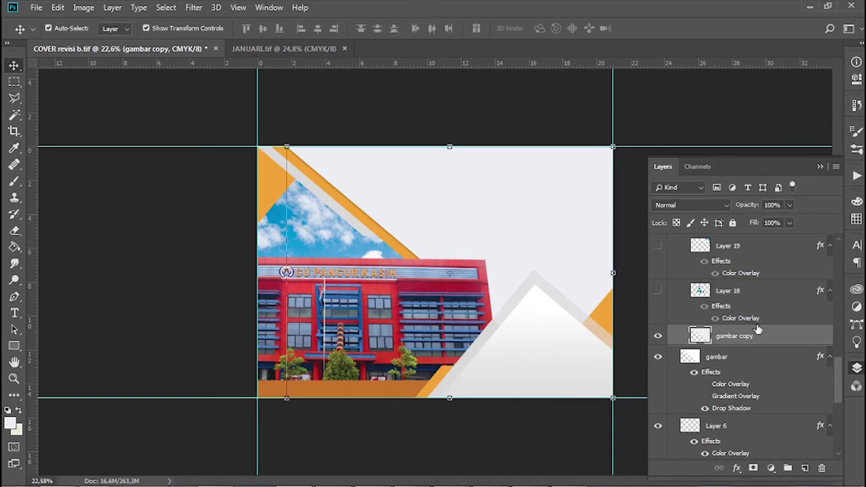
left_click(658, 293)
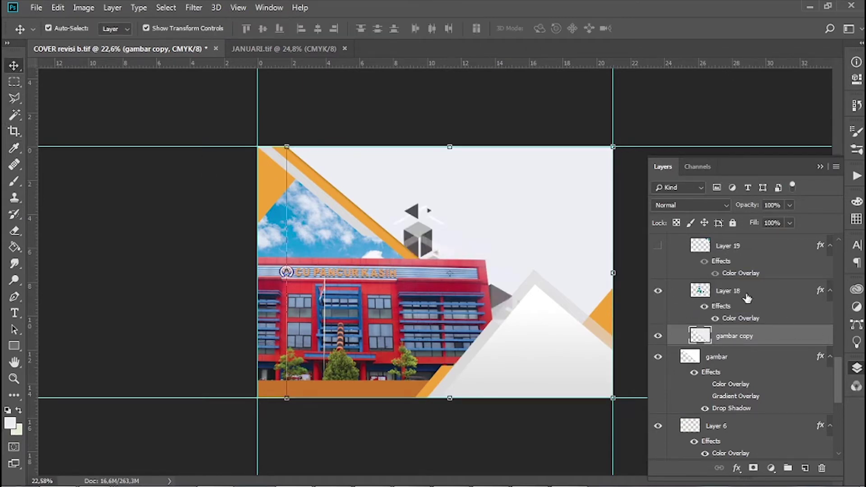
left_click(745, 293)
Try moving the cube pattern to the cover's upper-right corner, undo the move, and hide Layer 18's effects
left_click_drag(418, 235, 474, 175)
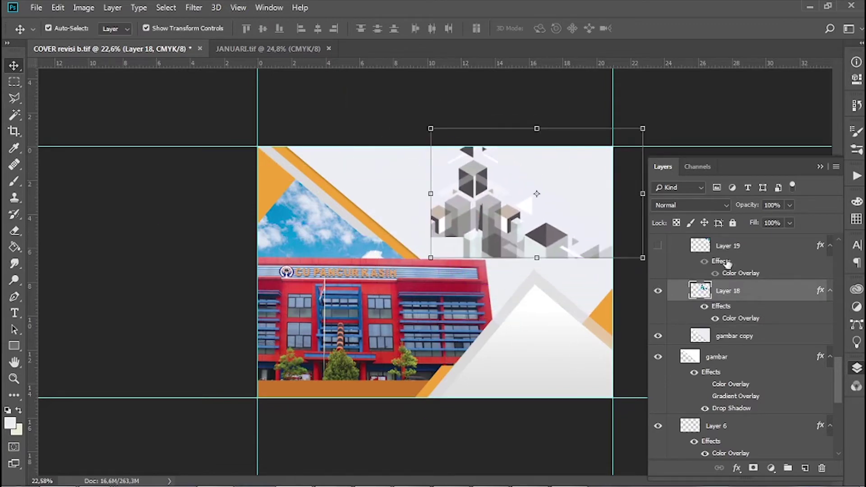
key("ctrl+z")
left_click(703, 307)
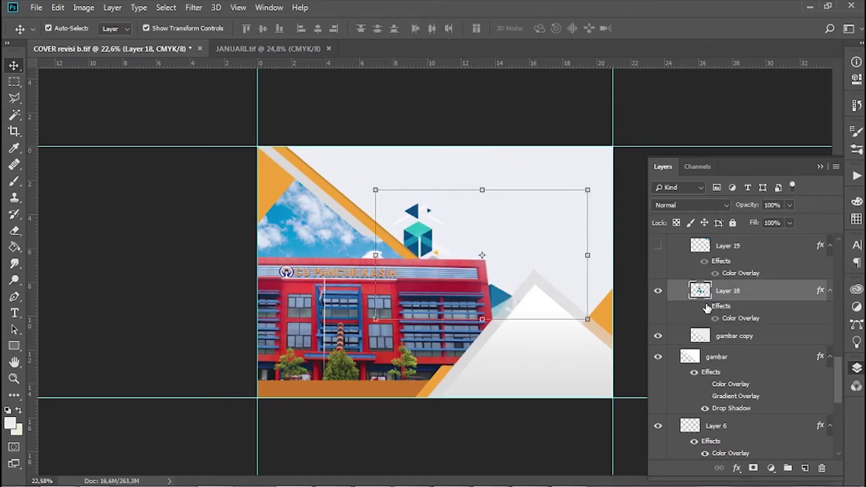
Move Layer 18's cube pattern toward the cover's upper edge, return it to its place, and show the layer's effects again
left_click_drag(497, 235, 435, 184)
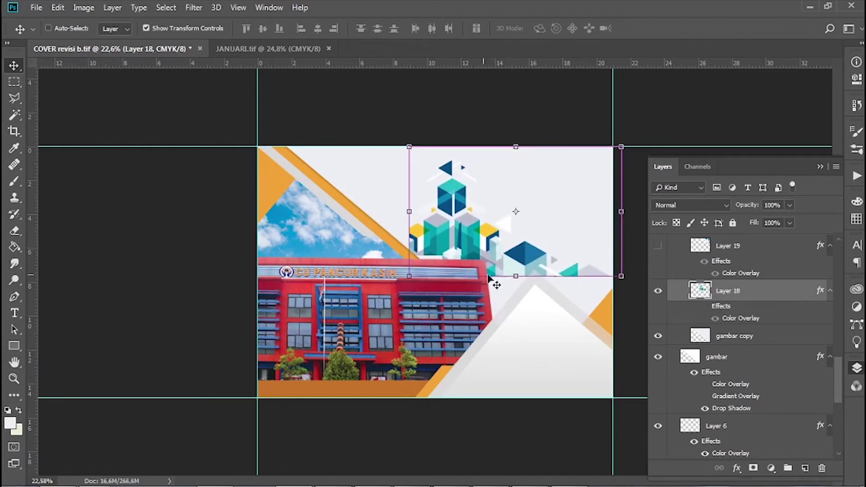
left_click_drag(494, 282, 460, 326)
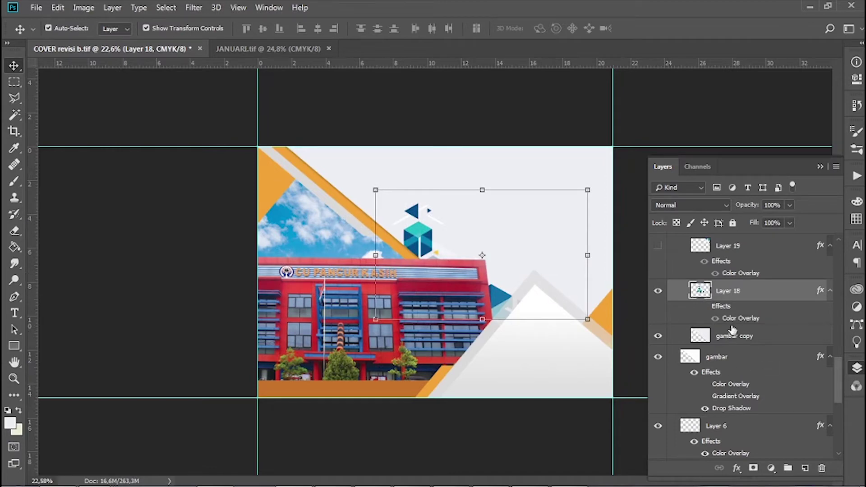
left_click(704, 307)
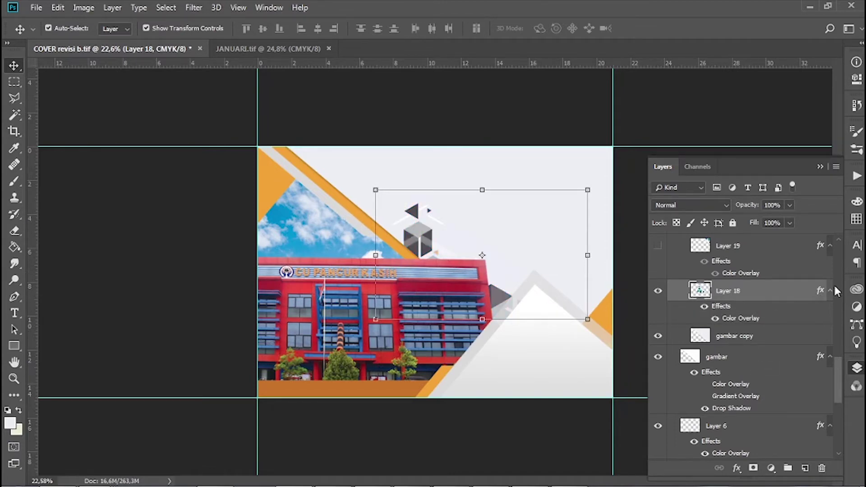
Review Layer 18's Color Overlay settings, check the overlay colour in the Color Picker, and close both dialogs without changes
double_click(821, 290)
left_click(432, 235)
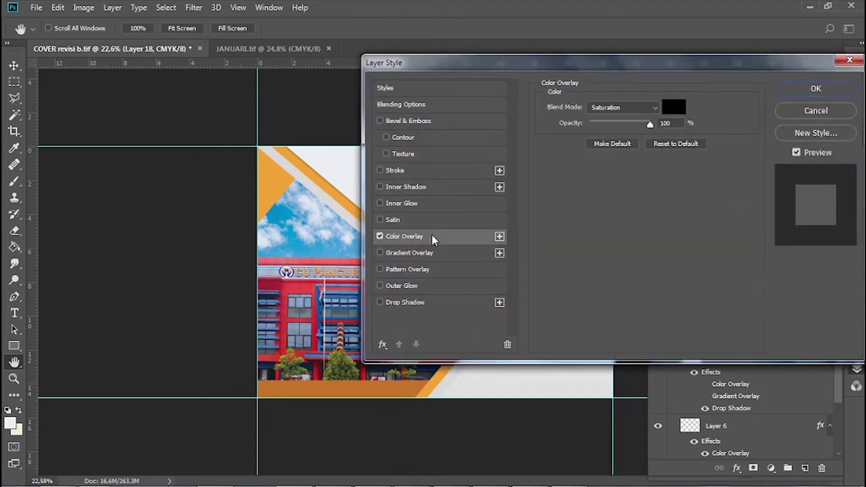
left_click(674, 110)
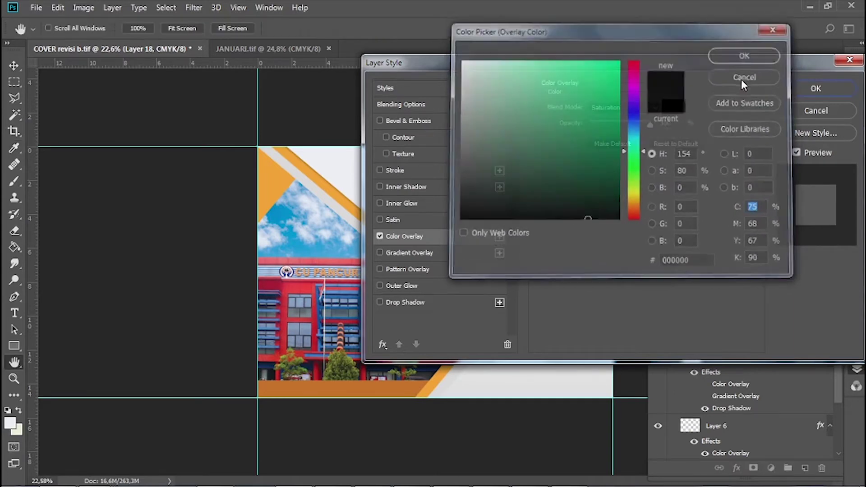
left_click(742, 77)
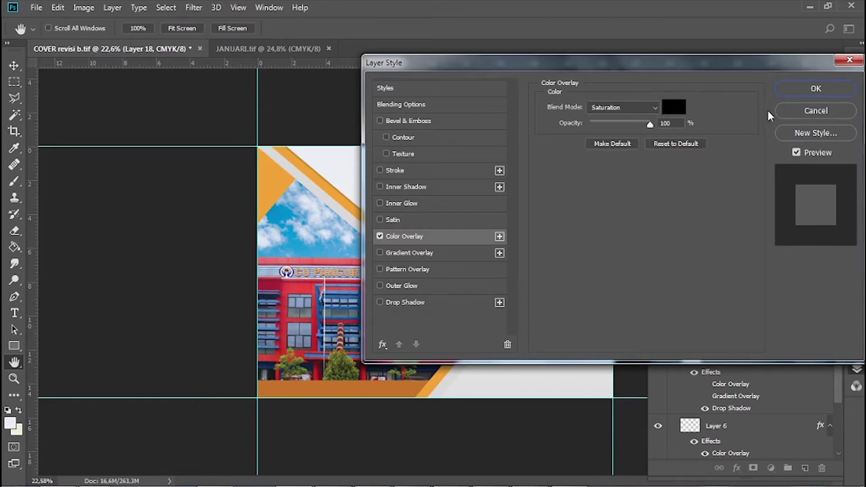
left_click(830, 87)
Try placing a duplicate of Layer 18's greyed cube pattern at the cover's upper-right corner, and undo it
scroll(782, 291, "up", 1)
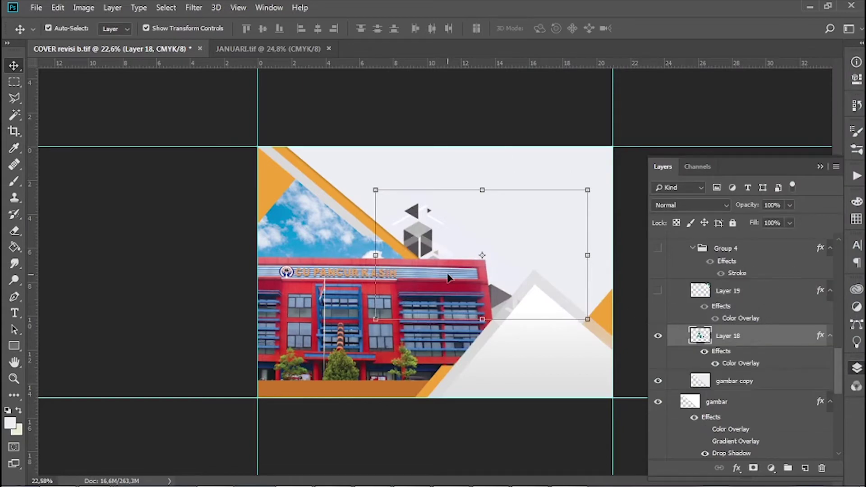
left_click_drag(423, 231, 569, 145)
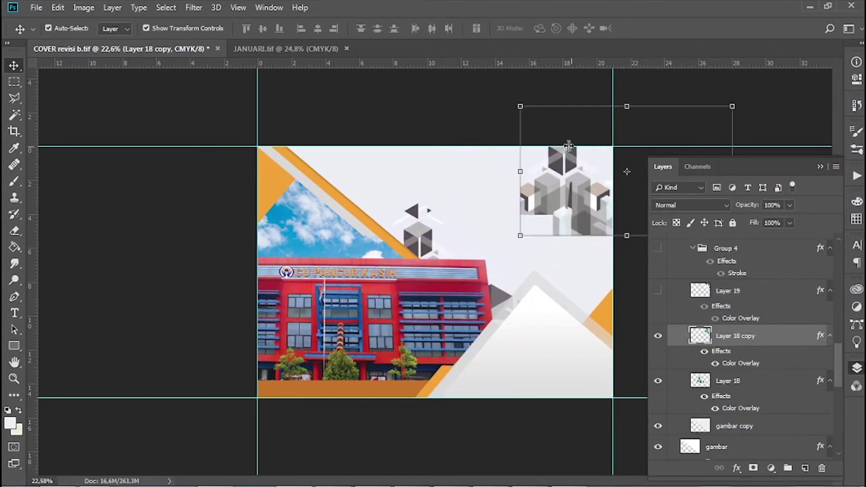
key("ctrl+z")
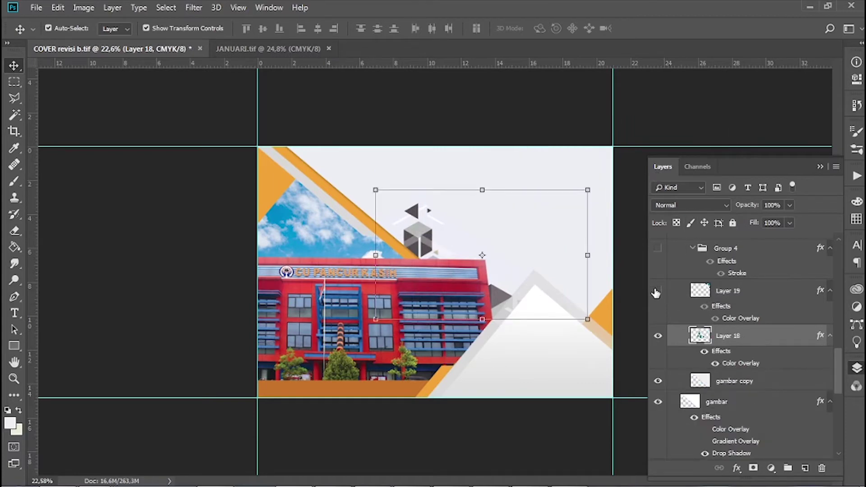
Make Layer 19's cube pattern visible at the cover's upper-right corner and select that layer
left_click(658, 291)
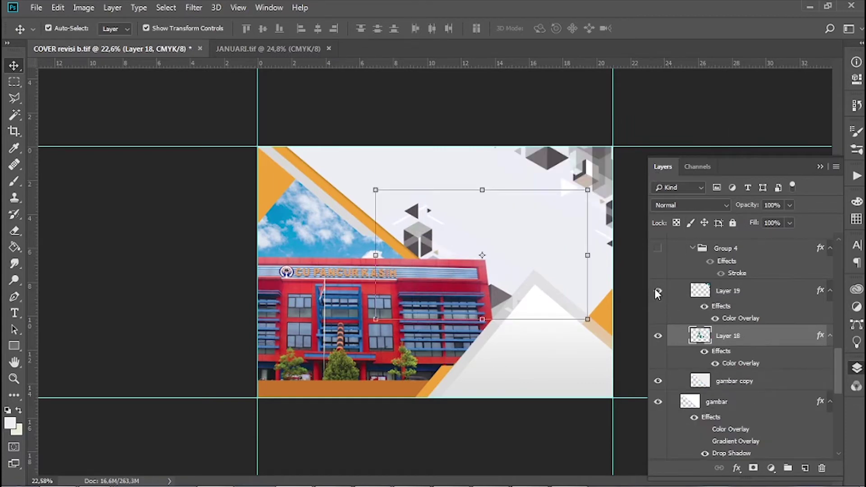
left_click(584, 166)
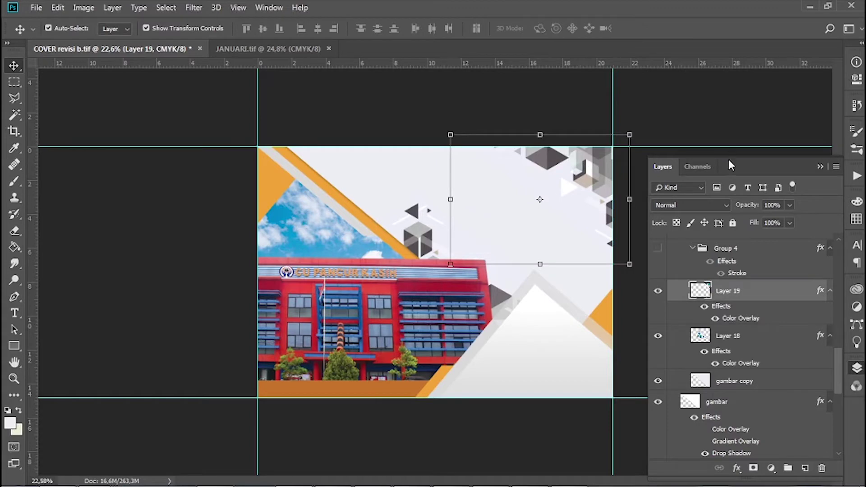
Select the hidden Group 4, try deleting it, and undo the deletion
scroll(725, 279, "up", 2)
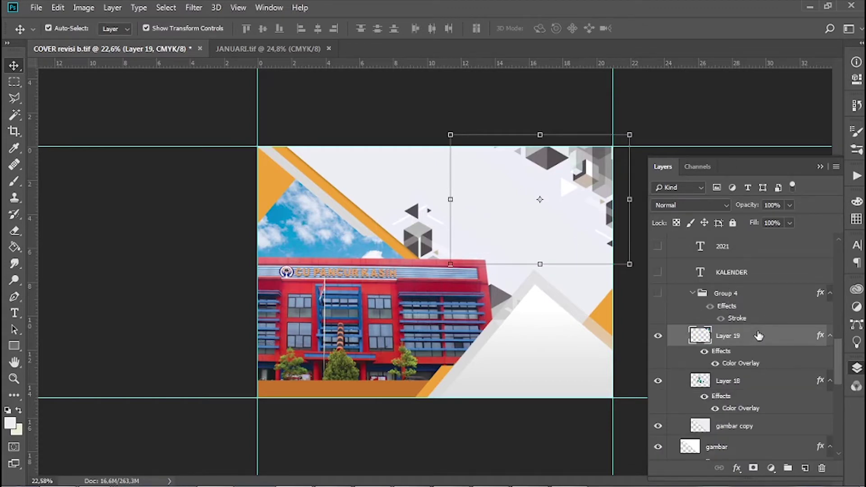
scroll(760, 334, "down", 2)
scroll(762, 349, "up", 2)
left_click(674, 297)
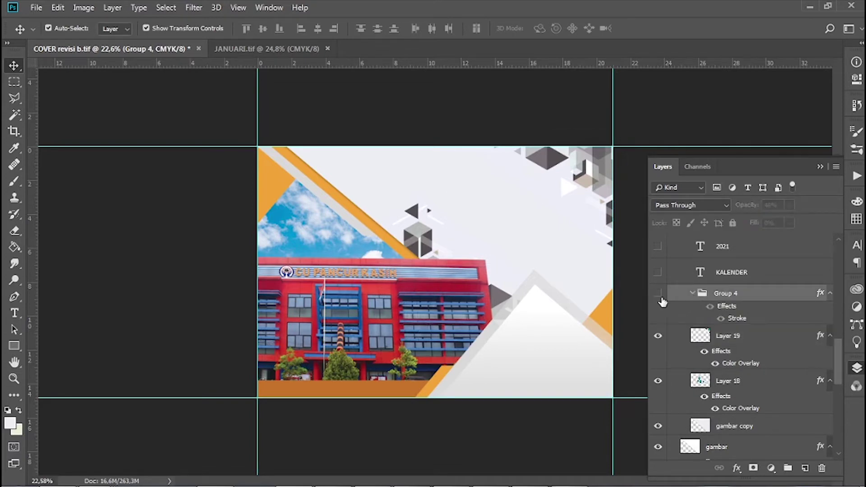
key("Delete")
key("ctrl+z")
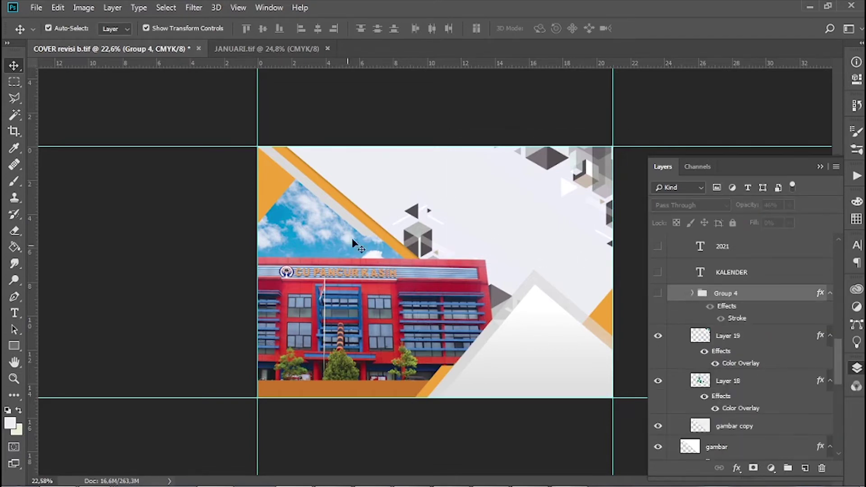
Make the "Barage CU Malangkah Repo" text layer visible on the brown strip and select it
scroll(754, 313, "down", 2)
scroll(775, 319, "up", 5)
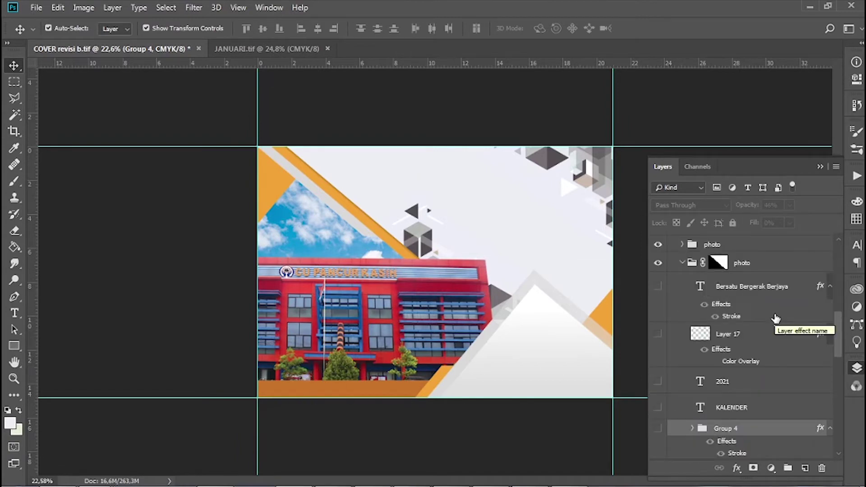
scroll(776, 319, "up", 3)
scroll(776, 318, "up", 6)
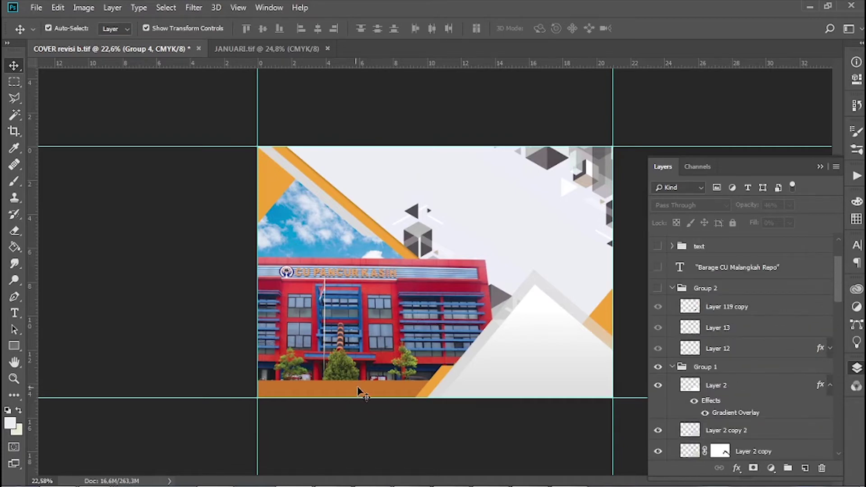
left_click(659, 271)
left_click(749, 271)
Mark the space between the slogan text and the cover's lower edge with a rectangular marquee, deselect it, and return to the Move tool
scroll(406, 293, "up", 3)
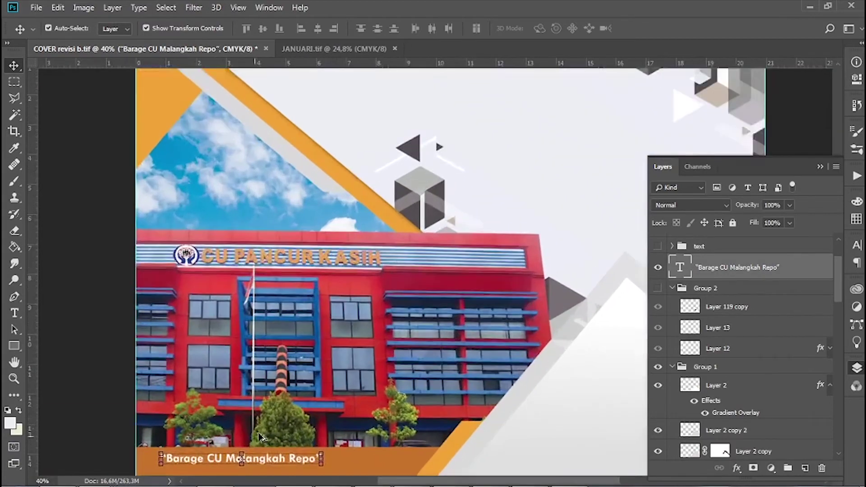
scroll(261, 436, "up", 3)
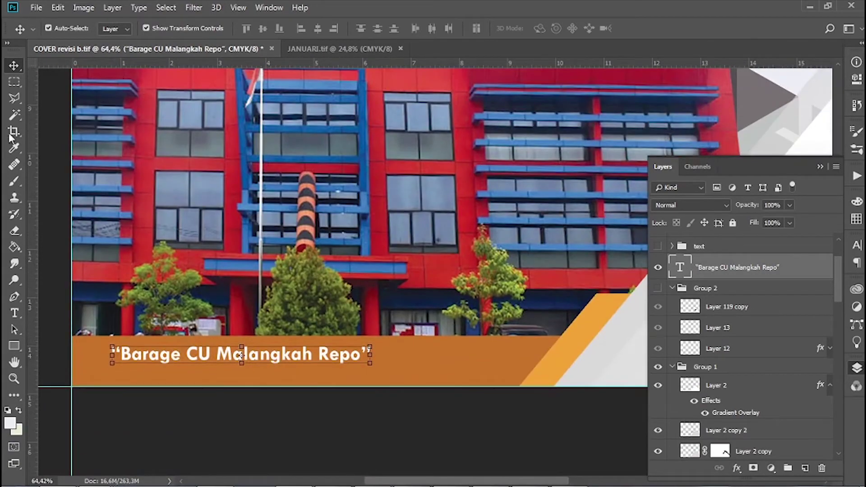
left_click(14, 82)
left_click_drag(233, 386, 180, 364)
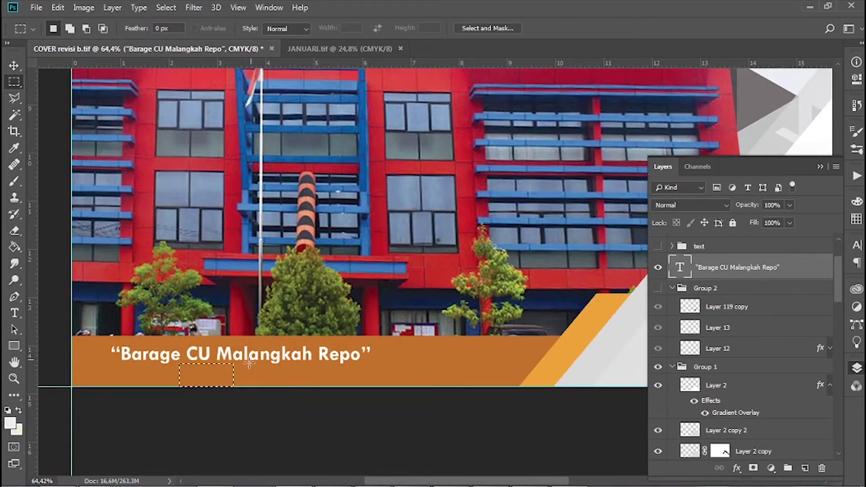
key("ctrl+d")
key("ctrl+0")
left_click(14, 65)
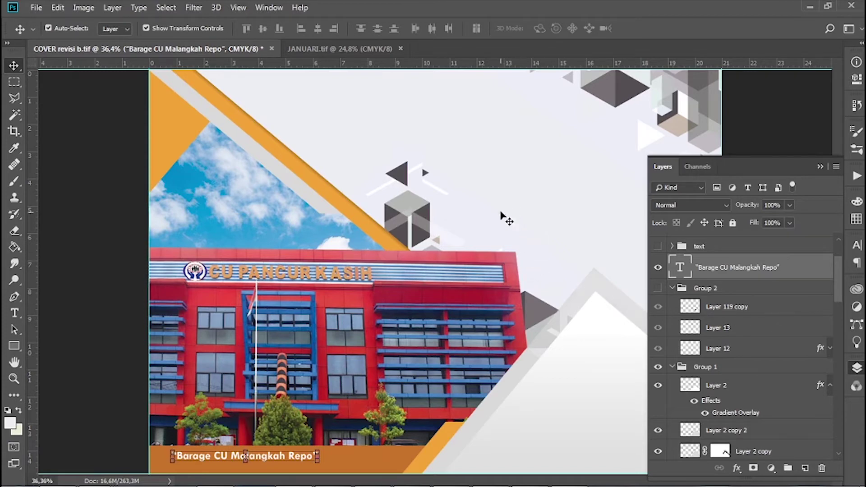
Make the KALENDER and 2021 text layers in the photo group visible
scroll(519, 238, "down", 2)
scroll(518, 238, "down", 1)
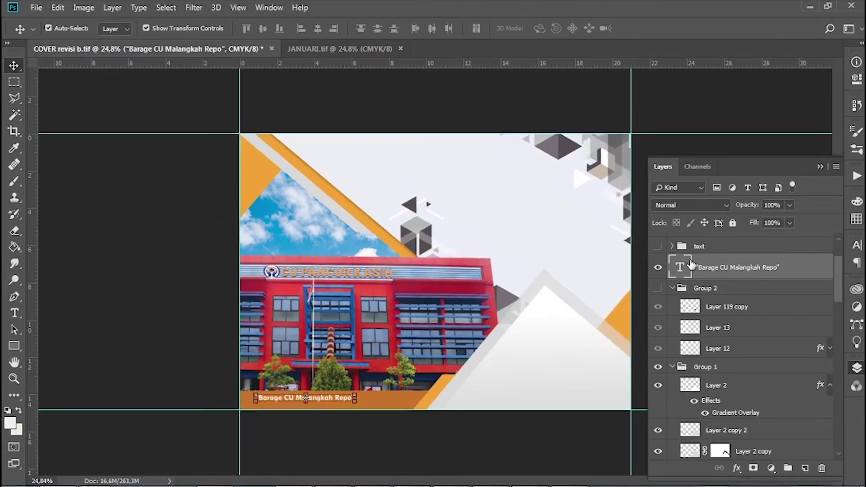
scroll(762, 387, "down", 3)
scroll(763, 388, "down", 1)
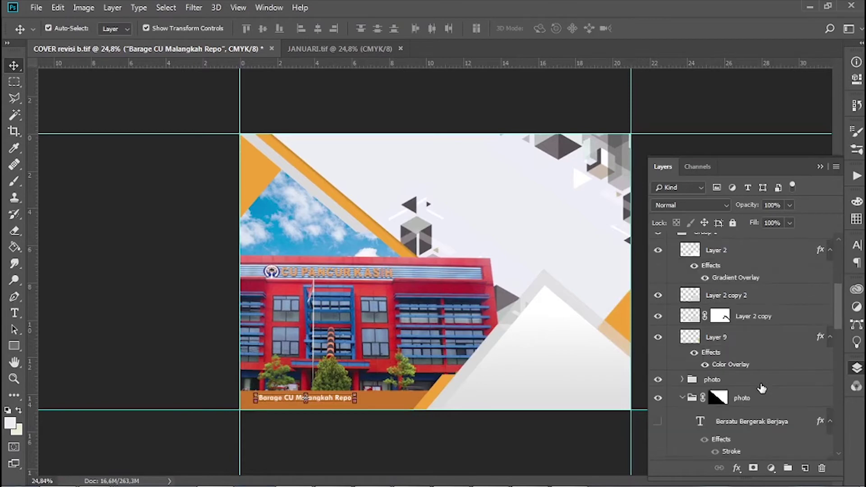
scroll(762, 388, "down", 2)
scroll(783, 371, "down", 1)
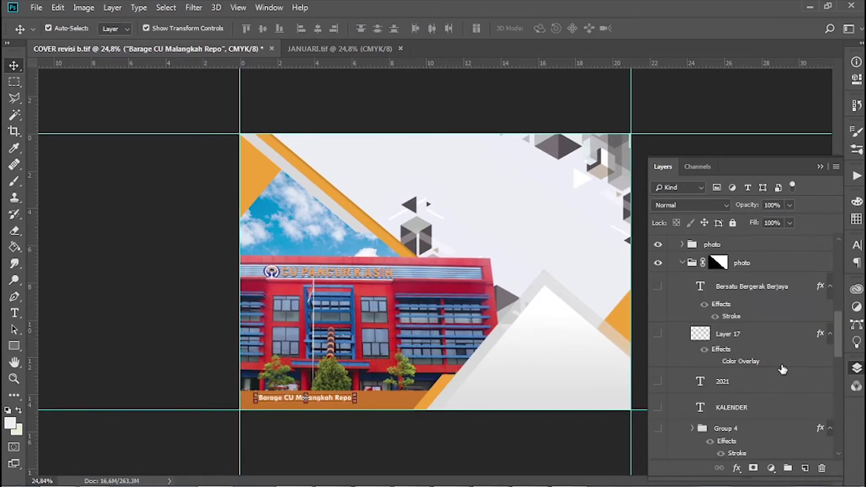
scroll(784, 371, "down", 1)
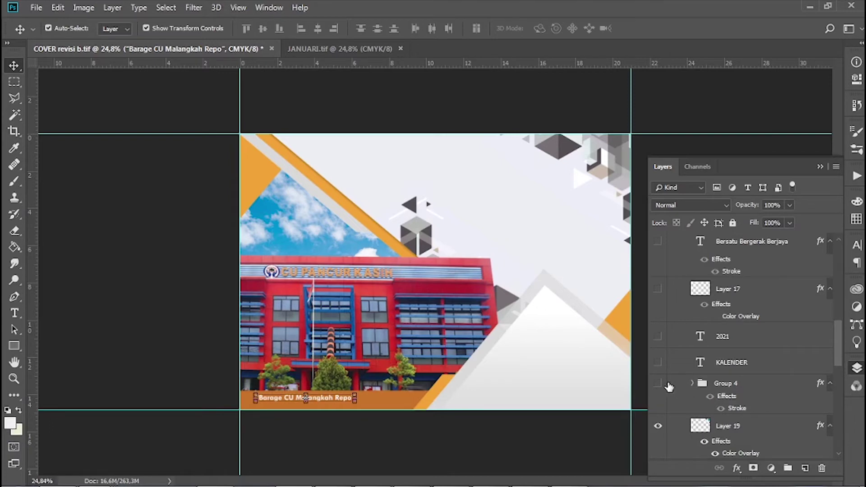
left_click(658, 363)
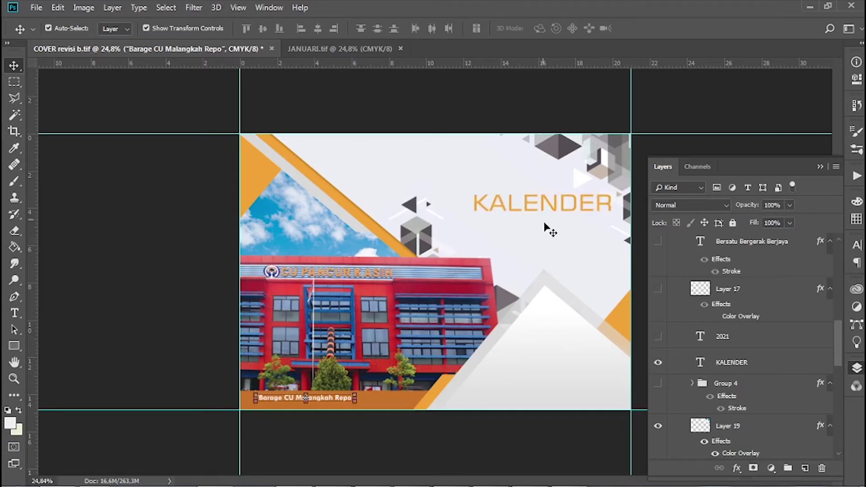
left_click(658, 336)
scroll(582, 240, "up", 5)
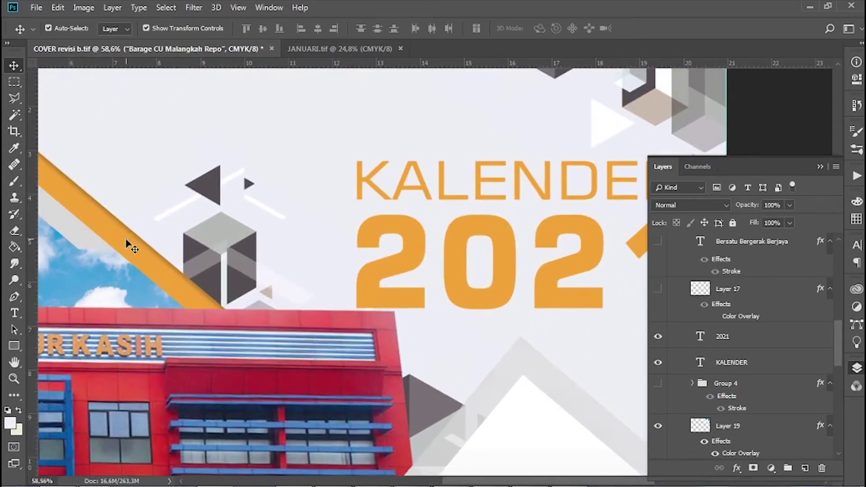
scroll(576, 240, "down", 3)
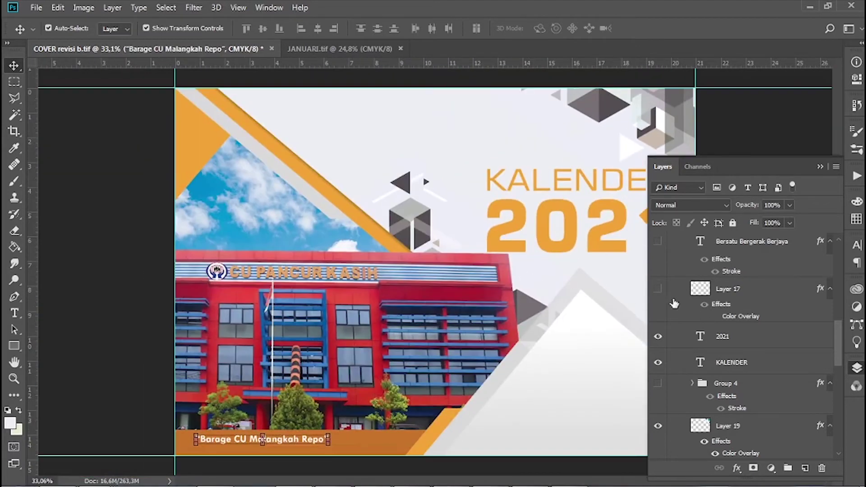
Show Layer 17 and hide it again, and try toggling the Bersatu Bergerak Berjaya text in the masked photo group
left_click(659, 289)
left_click(658, 289)
scroll(476, 234, "down", 1)
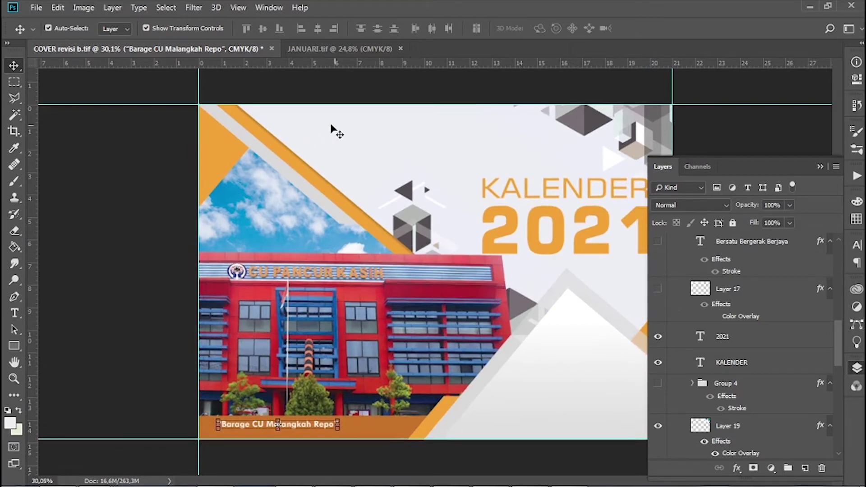
scroll(680, 301, "up", 2)
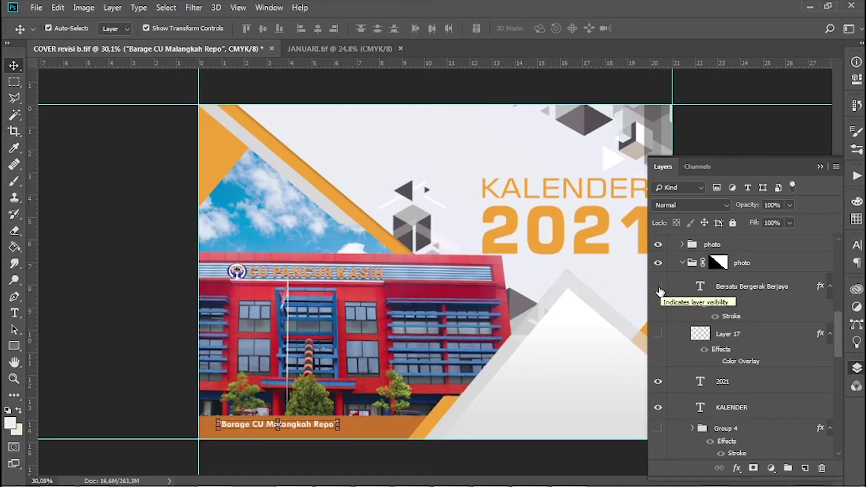
scroll(337, 139, "up", 2)
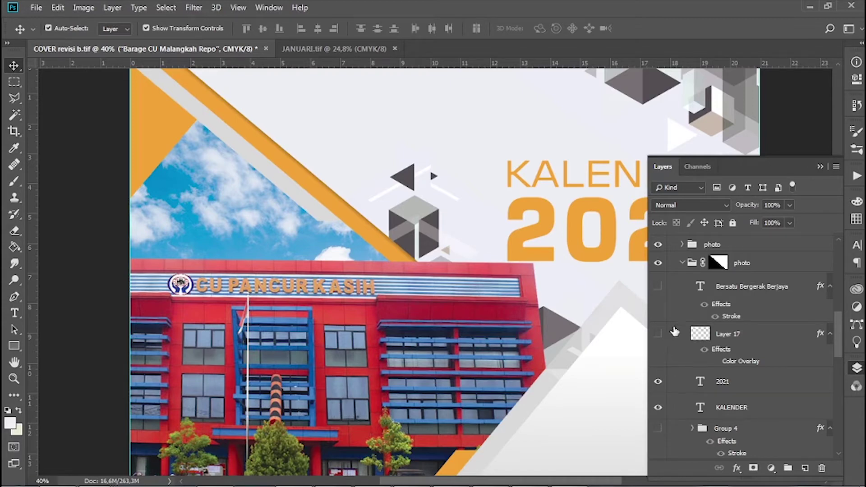
left_click(660, 289)
Make the Bersatu Bergerak Berjaya copy text layer above the text group visible and select it
scroll(745, 316, "up", 3)
scroll(776, 298, "up", 5)
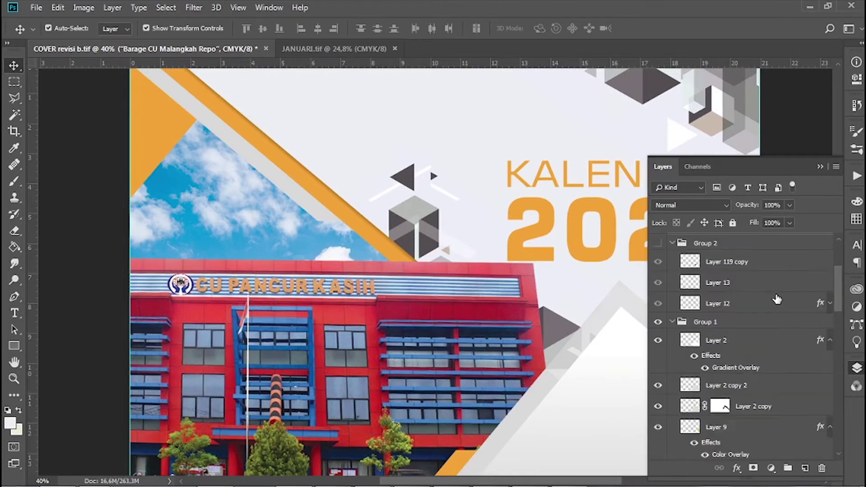
scroll(541, 274, "up", 2)
scroll(392, 232, "down", 2)
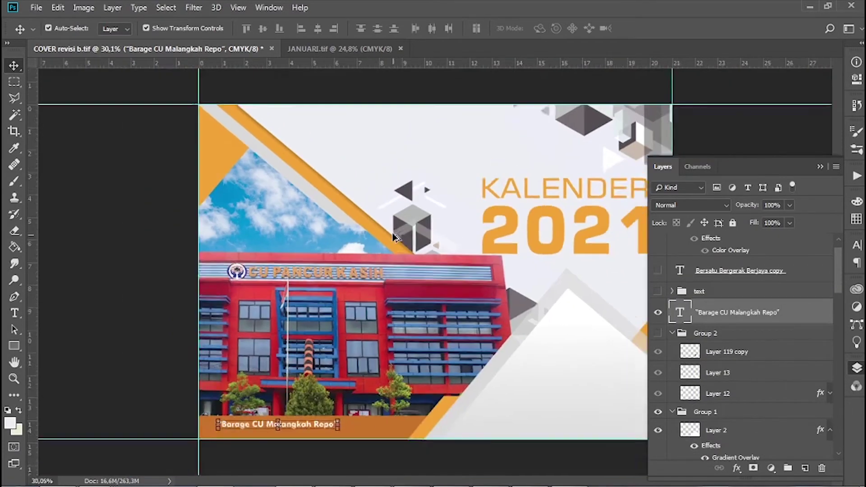
scroll(379, 140, "up", 3)
scroll(411, 155, "up", 2)
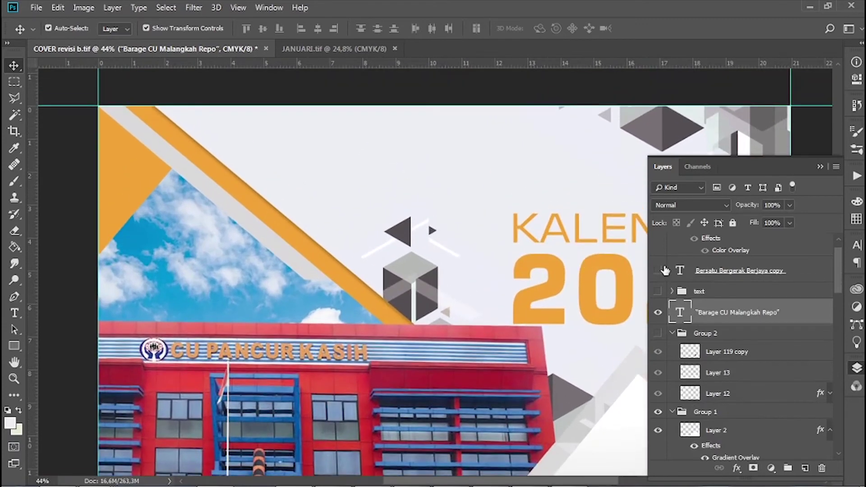
left_click(658, 271)
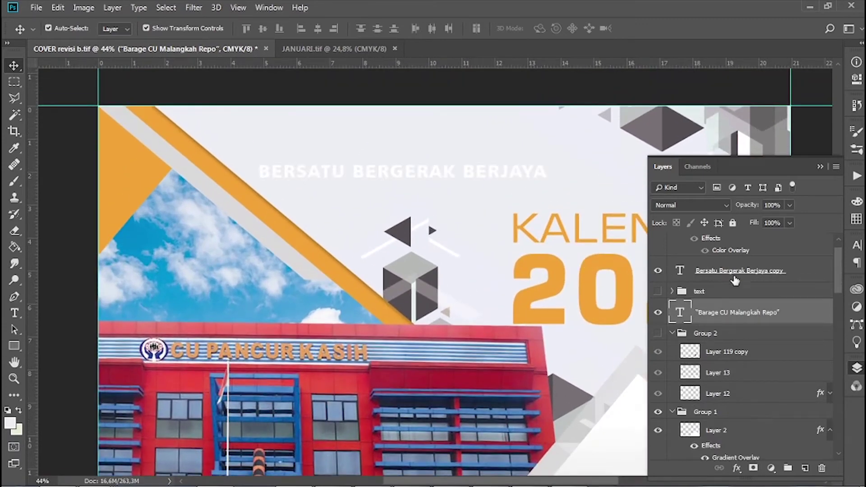
left_click(801, 272)
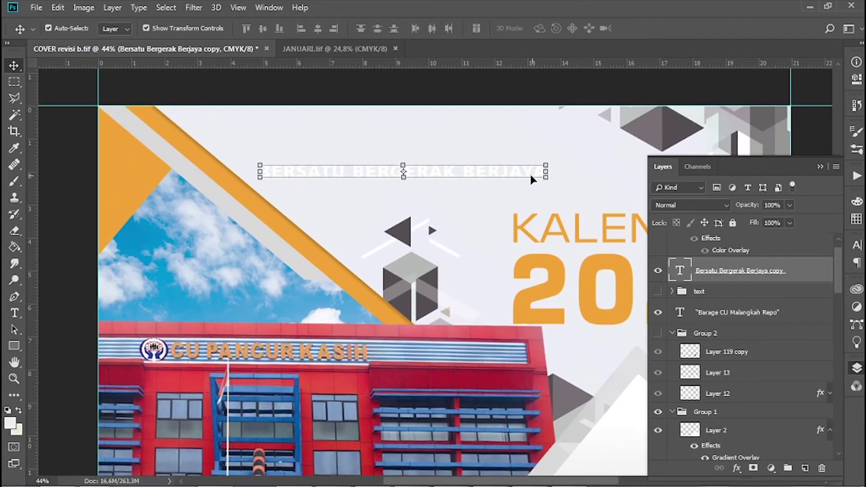
Make the text group of stacked Bersatu Bergerak Berjaya layers visible beneath the slogan copy, checking its contents and leaving the group collapsed
scroll(396, 214, "up", 2)
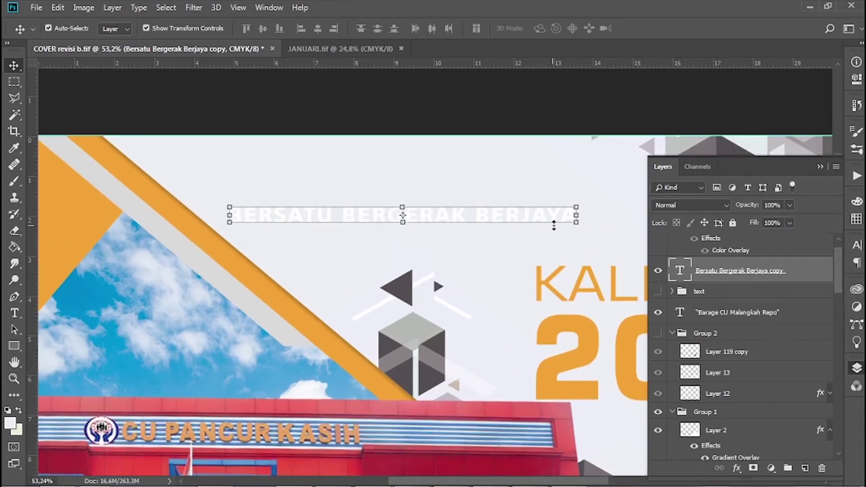
left_click(672, 291)
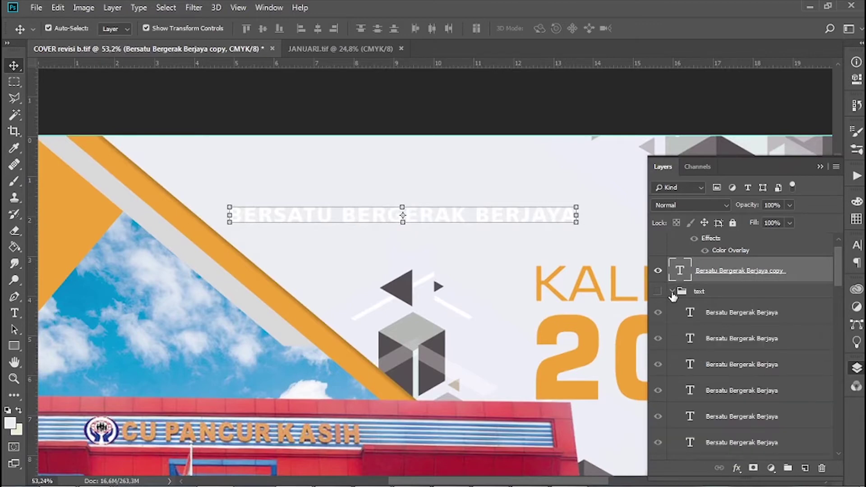
scroll(745, 357, "down", 5)
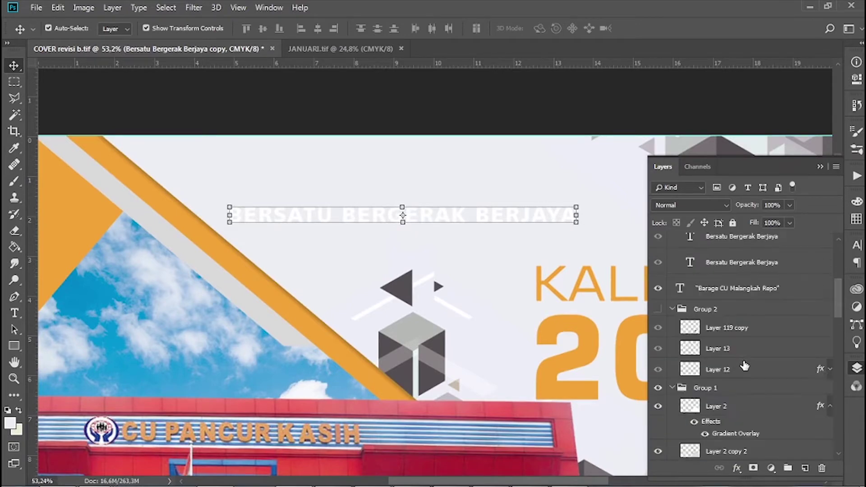
scroll(745, 356, "up", 5)
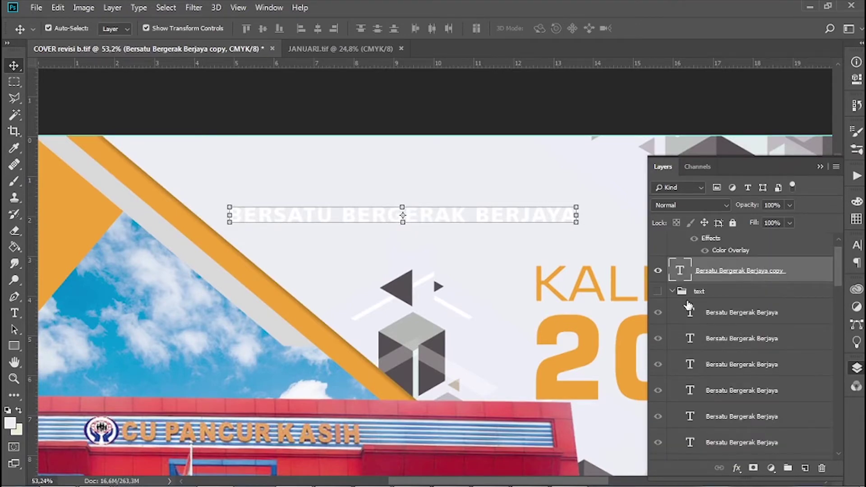
left_click(658, 291)
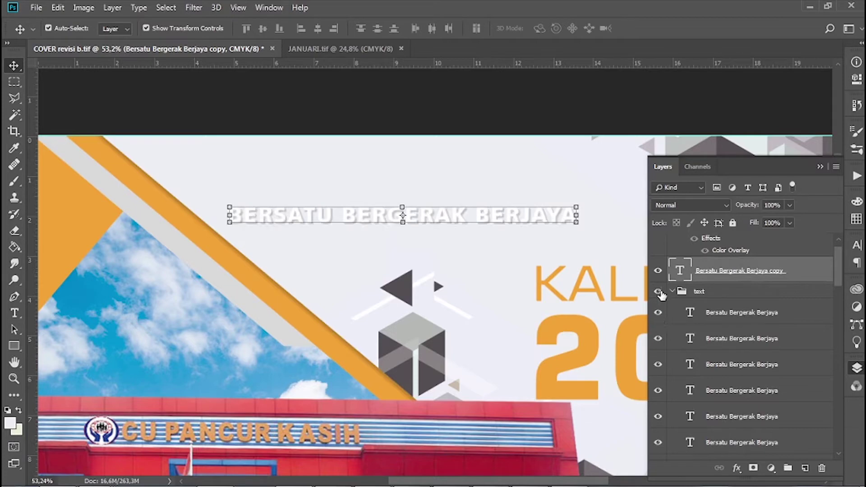
scroll(551, 244, "up", 4)
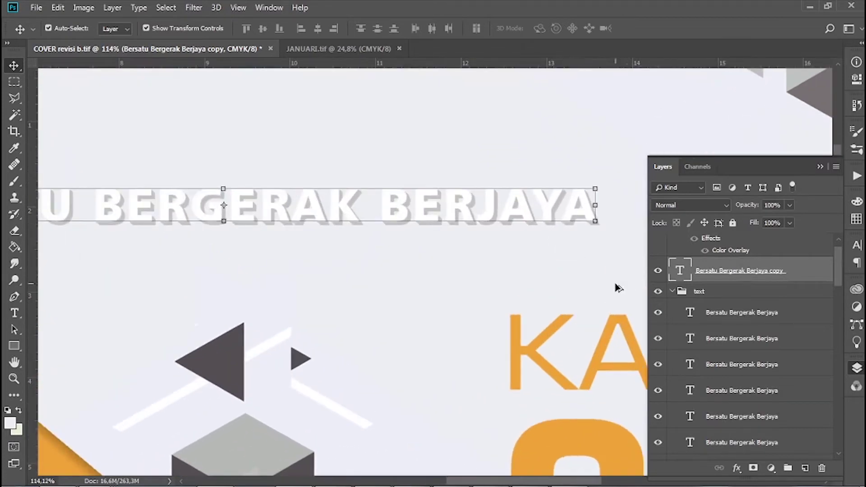
scroll(513, 242, "down", 3)
scroll(541, 244, "up", 1)
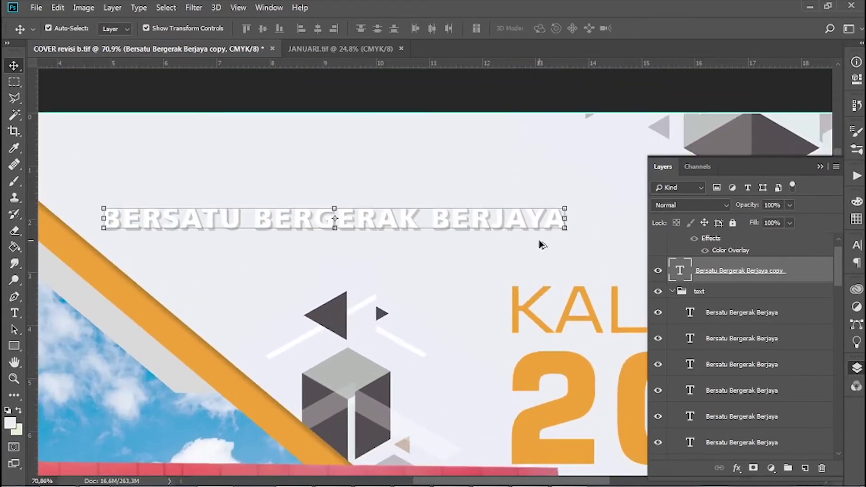
left_click(672, 292)
scroll(368, 225, "down", 2)
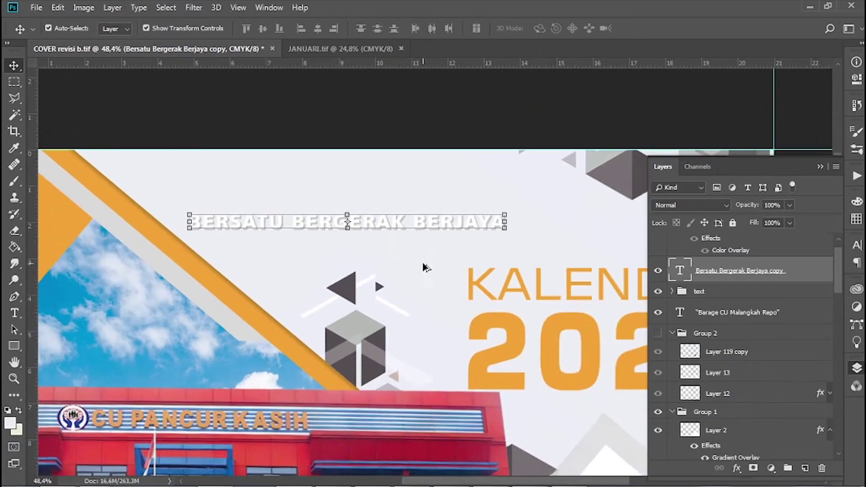
Select the clipped pf-jj-6775 texture layer above the slogan copy and make it visible
scroll(768, 308, "up", 1)
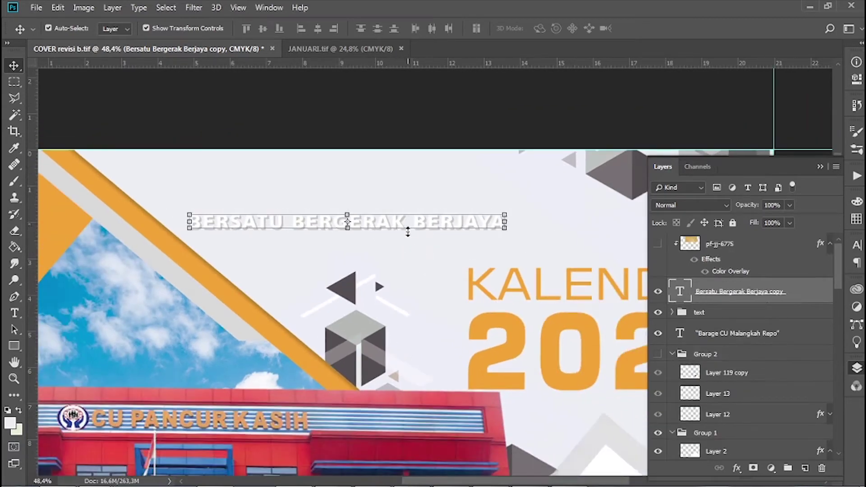
scroll(339, 207, "up", 2)
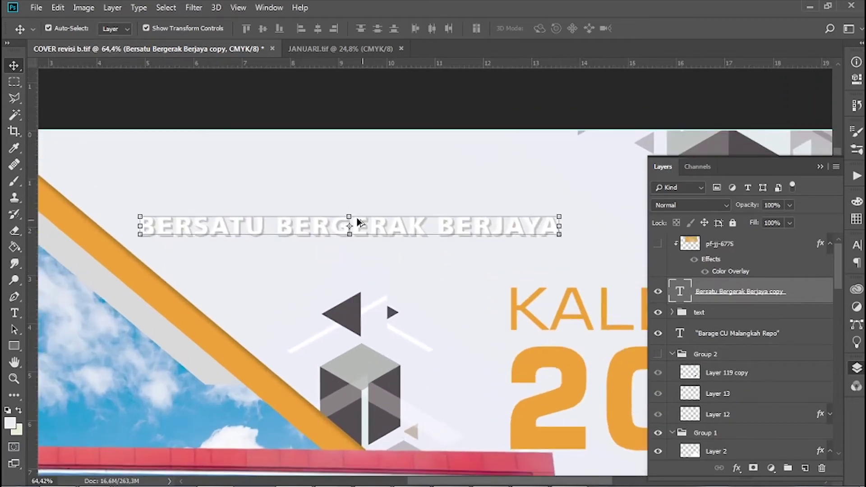
left_click(678, 244)
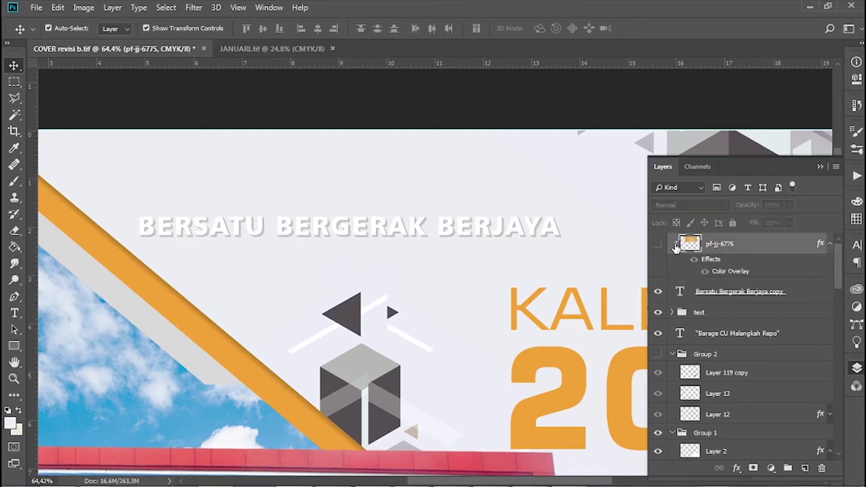
left_click(658, 243)
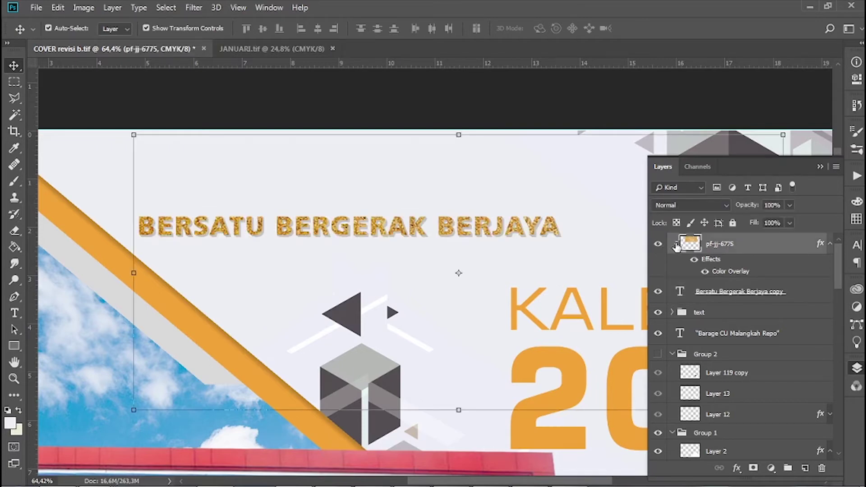
left_click_drag(734, 249, 745, 273)
key("ctrl+minus")
key("ctrl+minus")
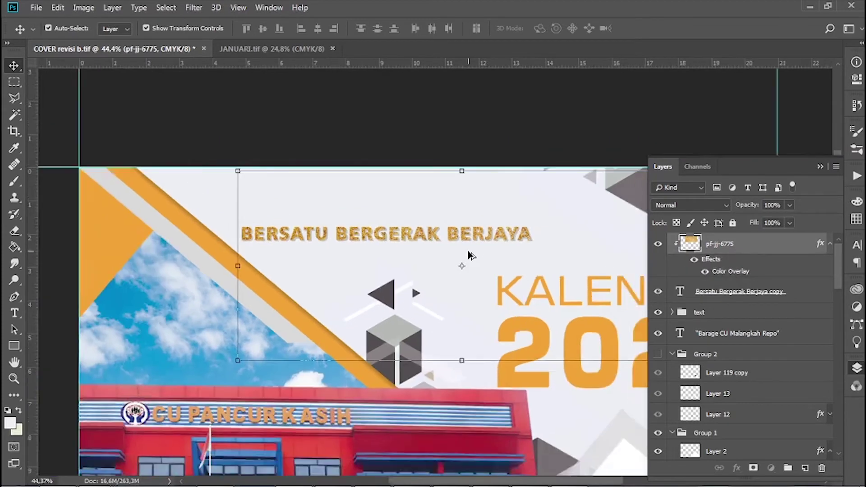
Check the clipping mask option of the pf-jj-6775 layer and examine the gold texture inside the slogan letters up close
right_click(738, 250)
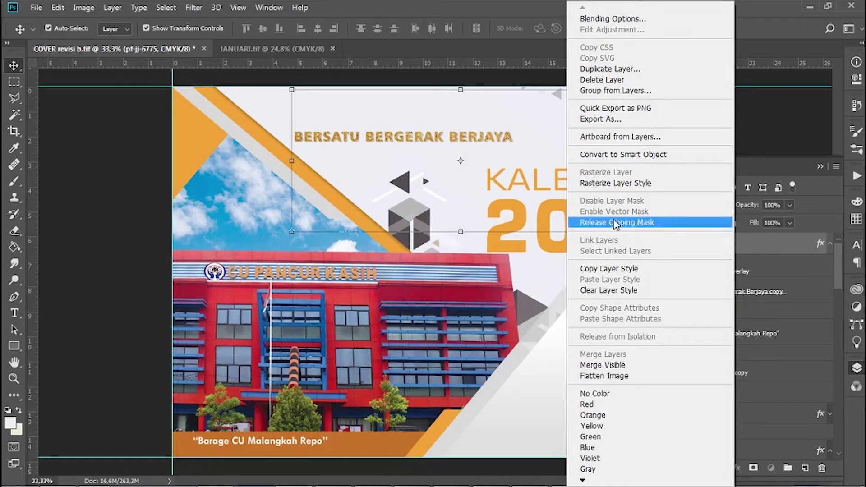
left_click(637, 222)
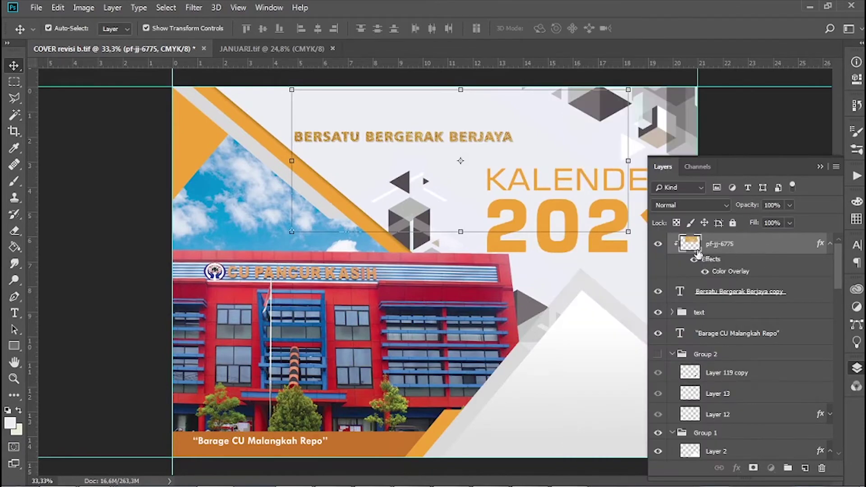
scroll(452, 132, "up", 5)
scroll(476, 132, "up", 3)
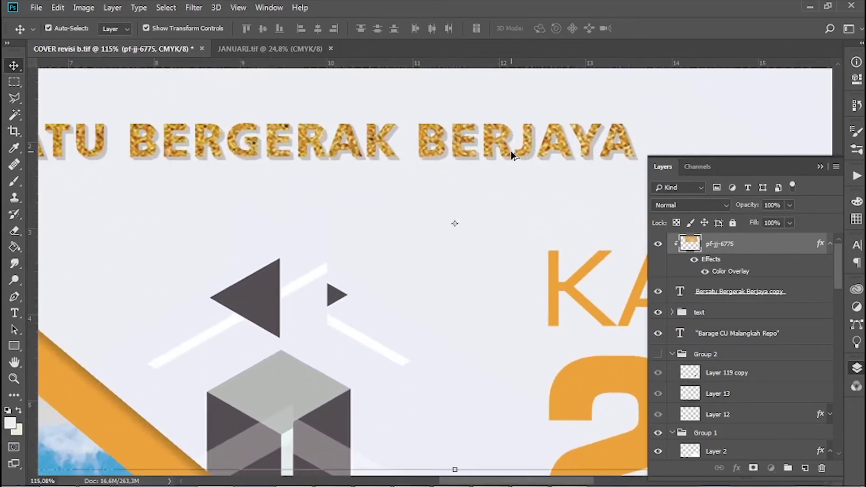
scroll(512, 156, "down", 8)
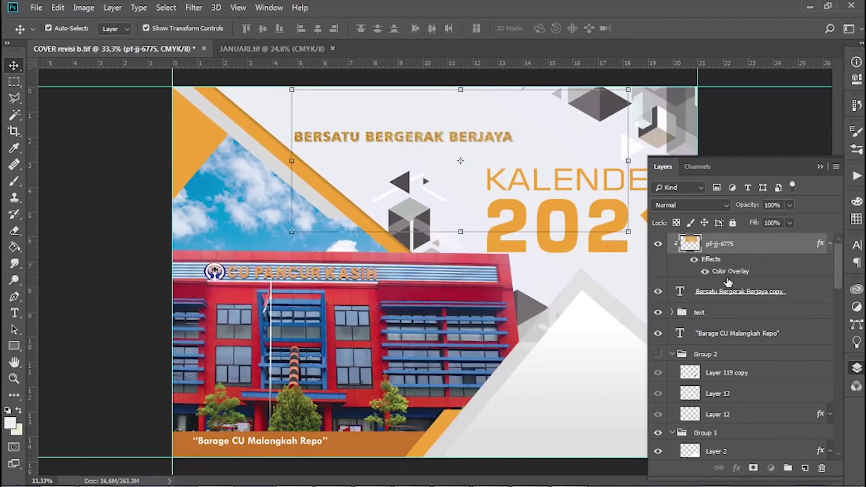
scroll(459, 137, "up", 1)
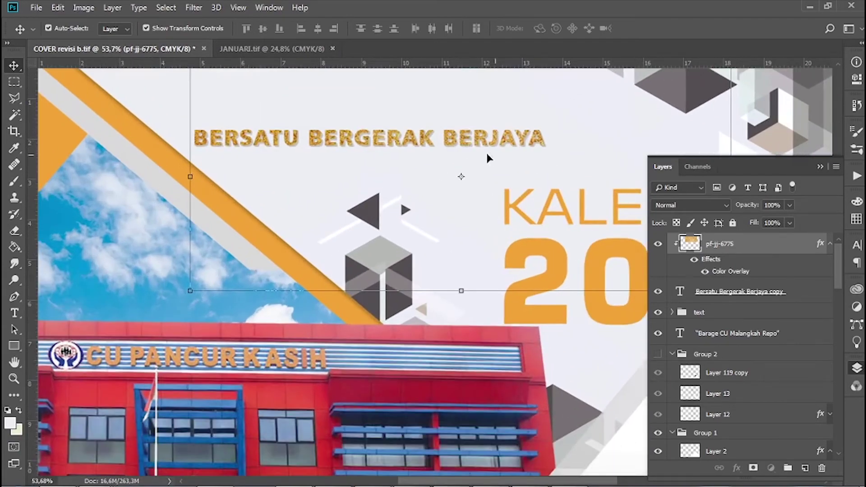
Make the large outlined Bersatu Bergerak Berjaya text layer in the masked photo group visible and select it
left_click(744, 293)
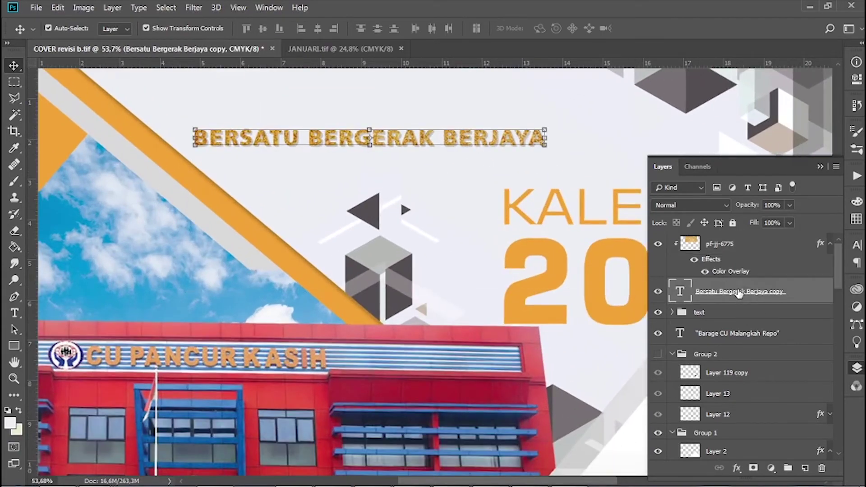
scroll(743, 318, "down", 5)
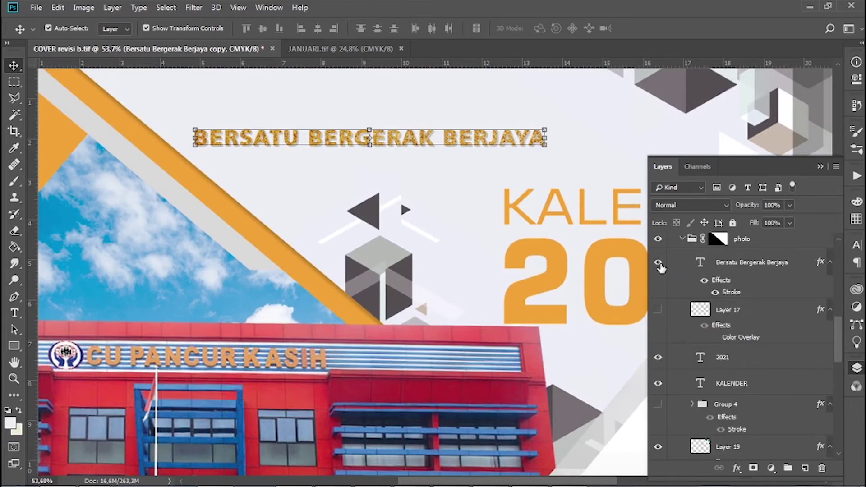
scroll(577, 131, "up", 2)
left_click(770, 264)
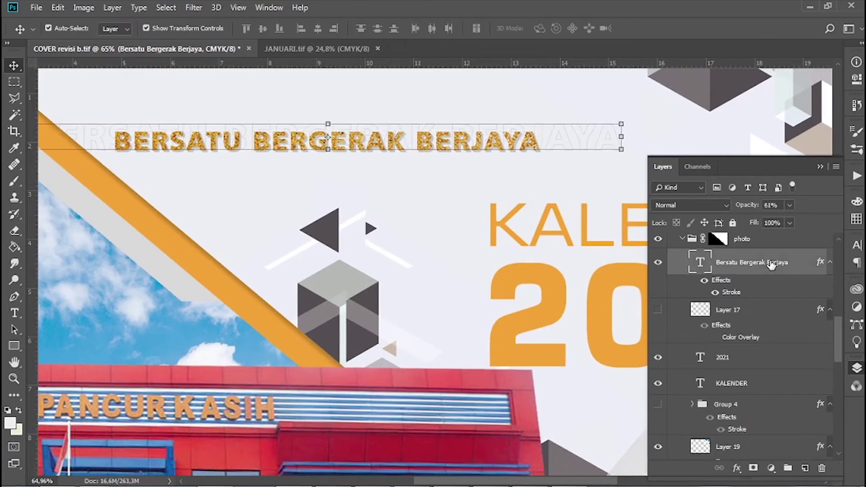
Review the Stroke settings in the outlined slogan's layer style, close the dialog, and fit the whole cover in view
double_click(820, 263)
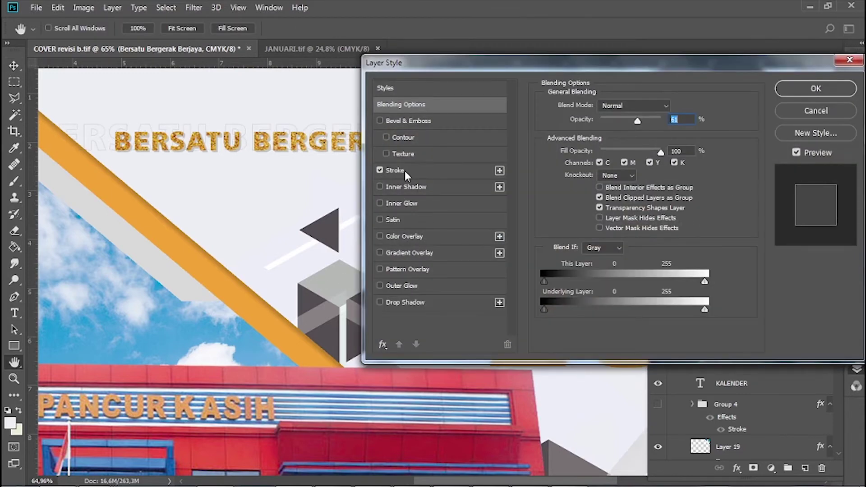
left_click(404, 171)
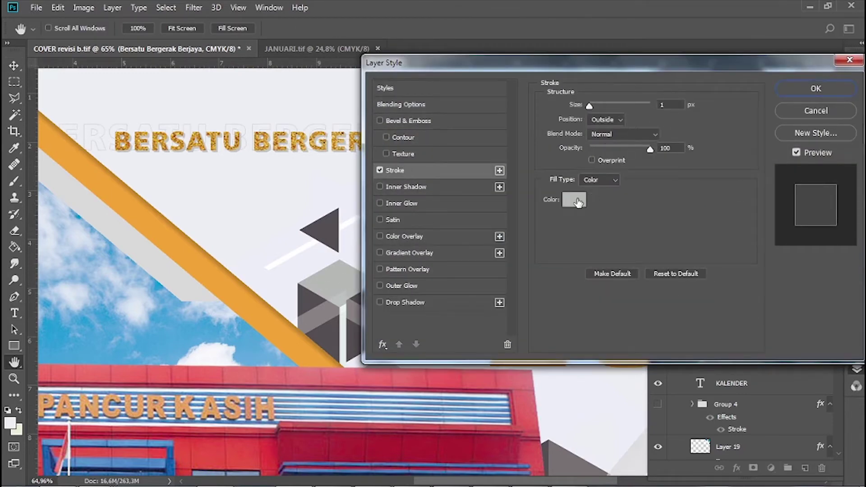
left_click(837, 91)
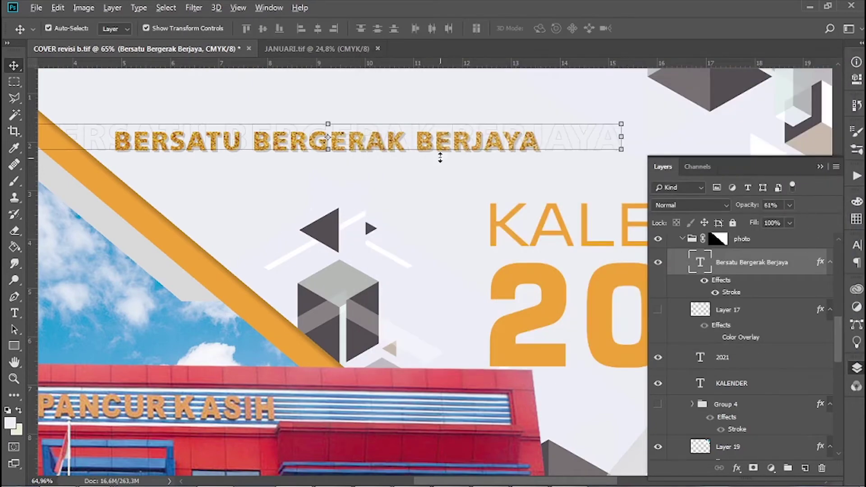
key("ctrl+0")
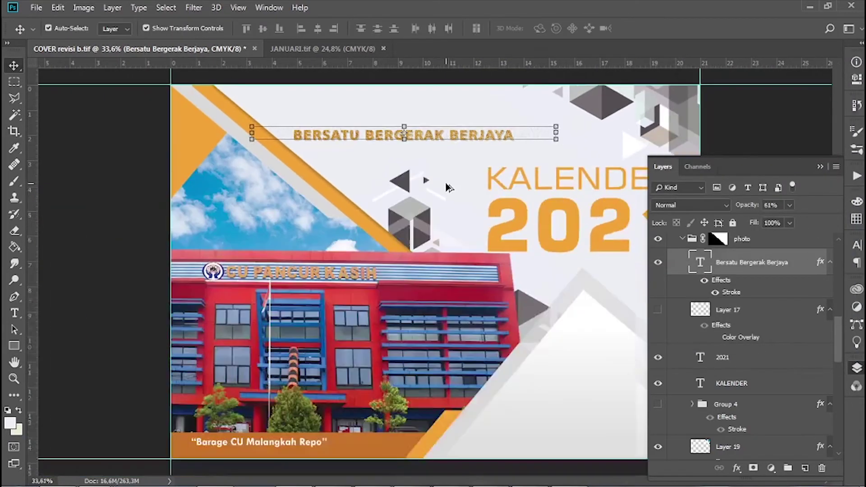
Make Layer 17's white triangle and Group 4 in the masked photo group visible, leaving Group 4 selected
left_click(658, 313)
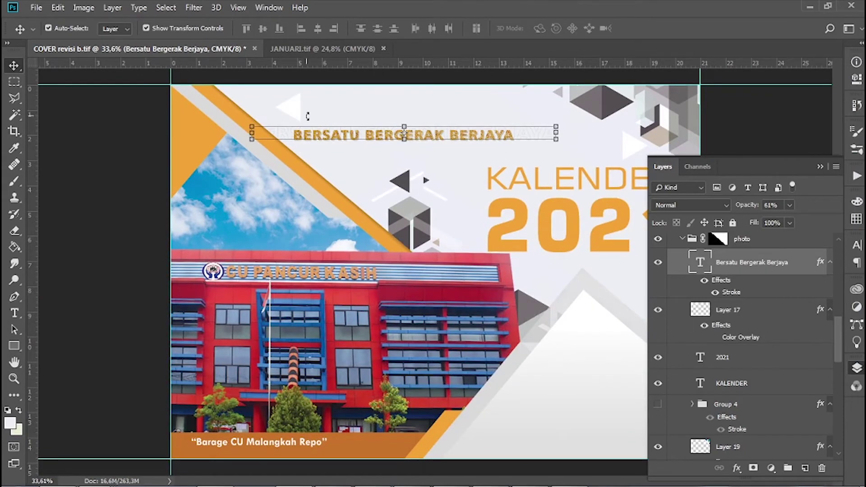
left_click(294, 112)
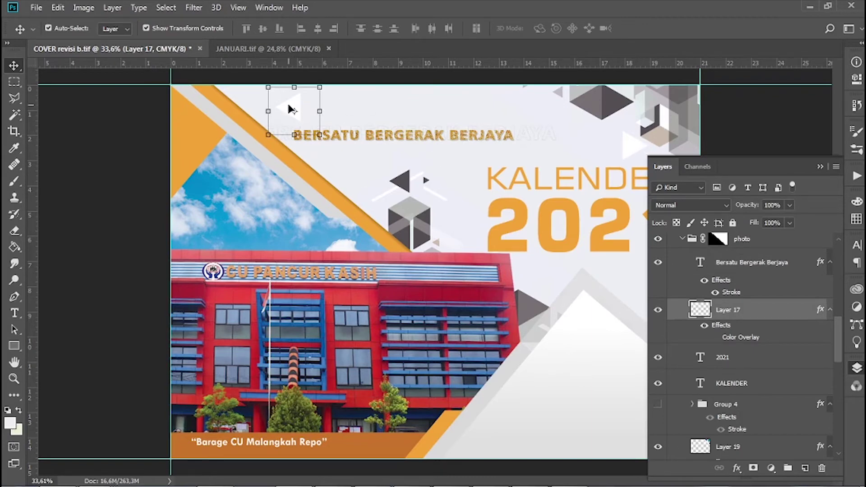
scroll(783, 298, "down", 2)
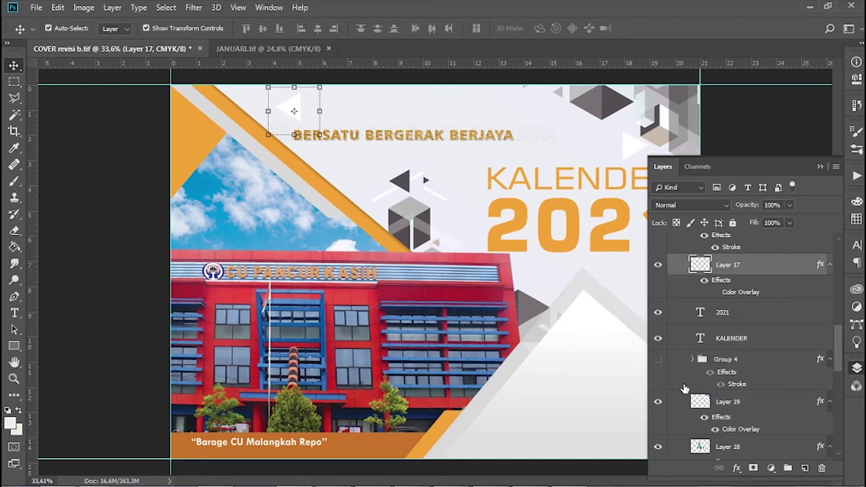
scroll(413, 309, "down", 2)
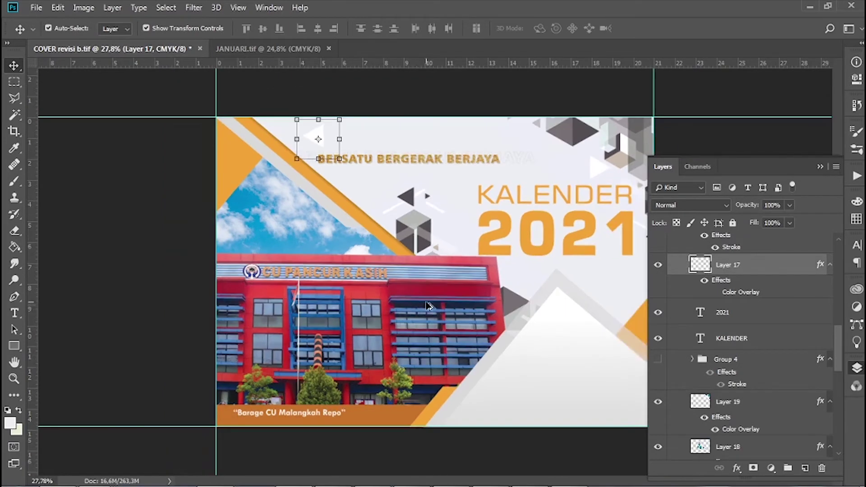
scroll(722, 374, "down", 5)
scroll(729, 384, "down", 5)
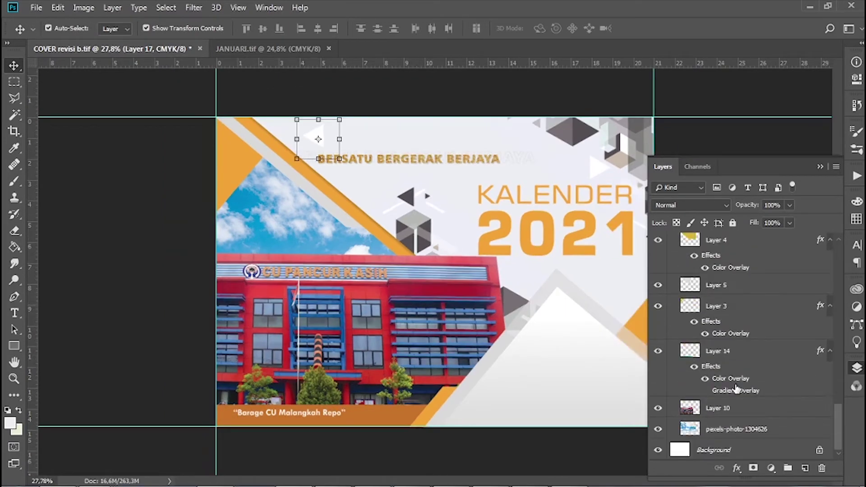
scroll(736, 385, "up", 7)
scroll(737, 383, "up", 1)
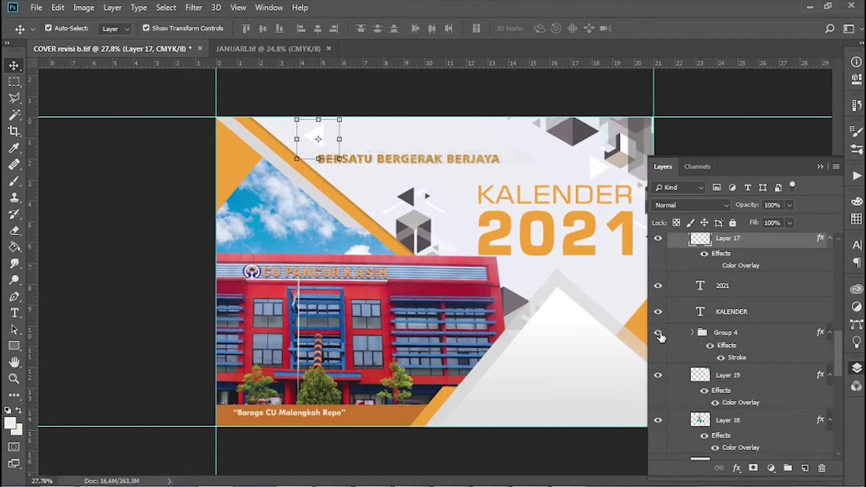
left_click(723, 340)
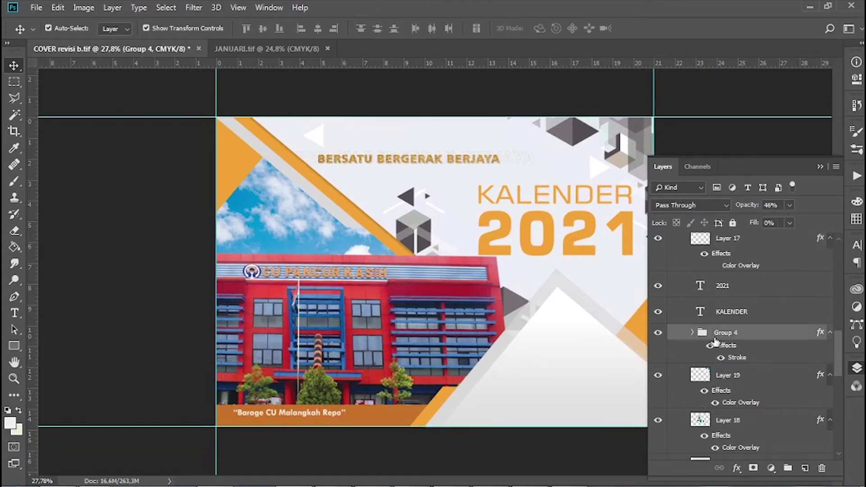
Make Group 2, holding the CU Pancur Kasih logo and name, visible on the white triangle
scroll(673, 345, "up", 4)
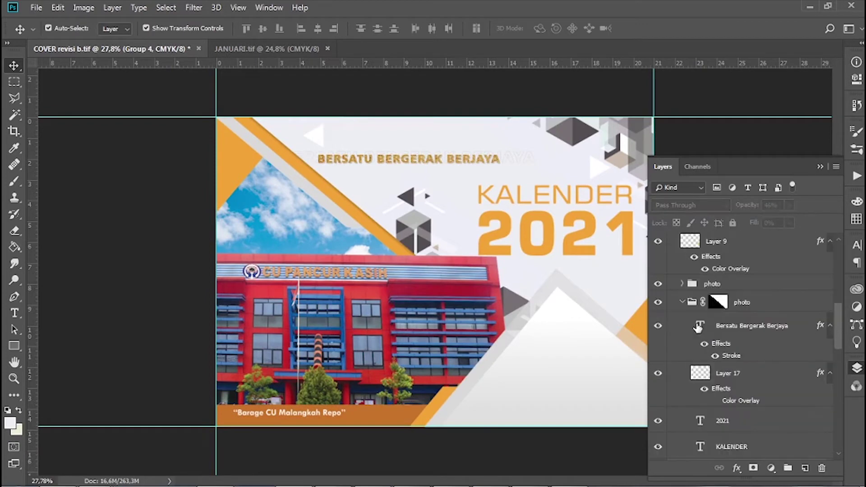
scroll(698, 327, "up", 5)
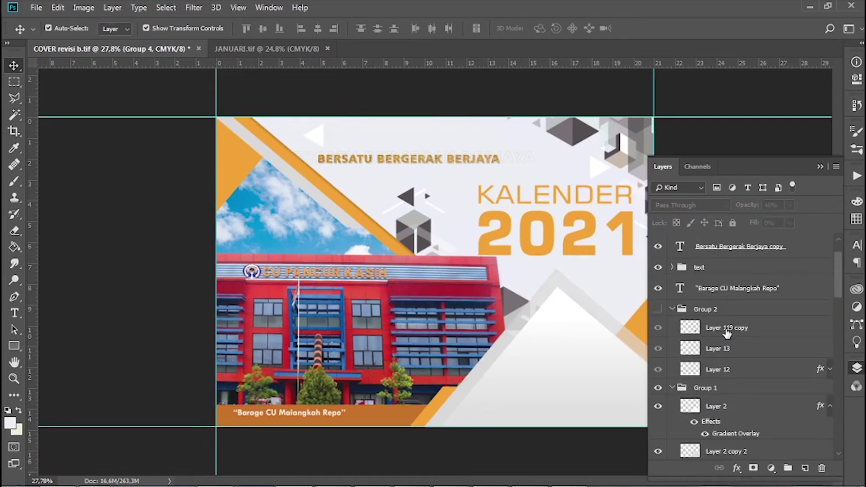
left_click(658, 310)
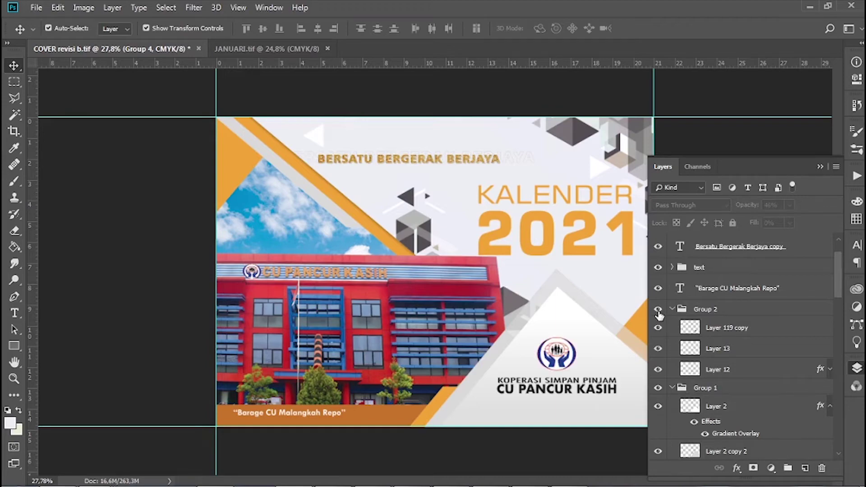
Examine the CU Pancur Kasih logo area on the white triangle up close and against the whole cover
scroll(600, 380, "up", 1)
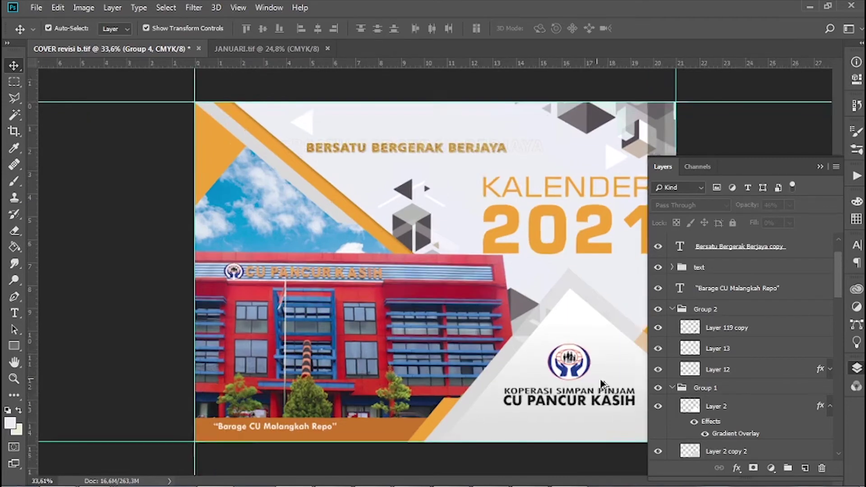
scroll(600, 380, "up", 3)
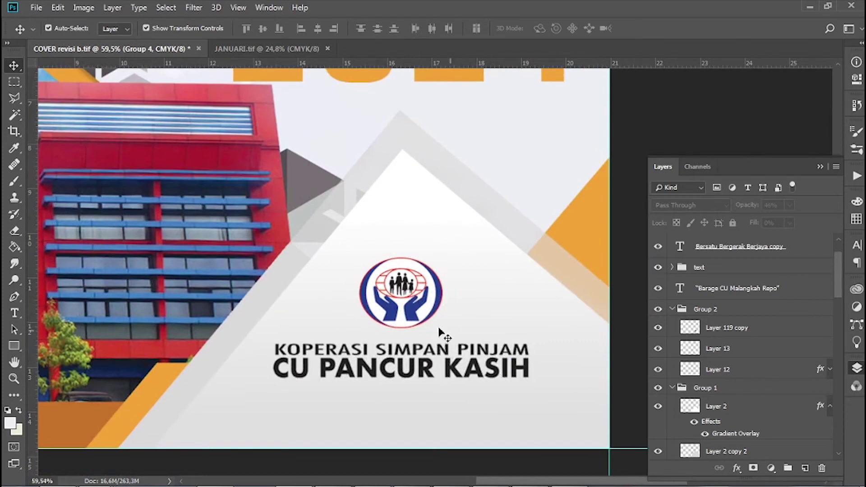
scroll(397, 347, "down", 1)
scroll(405, 344, "down", 1)
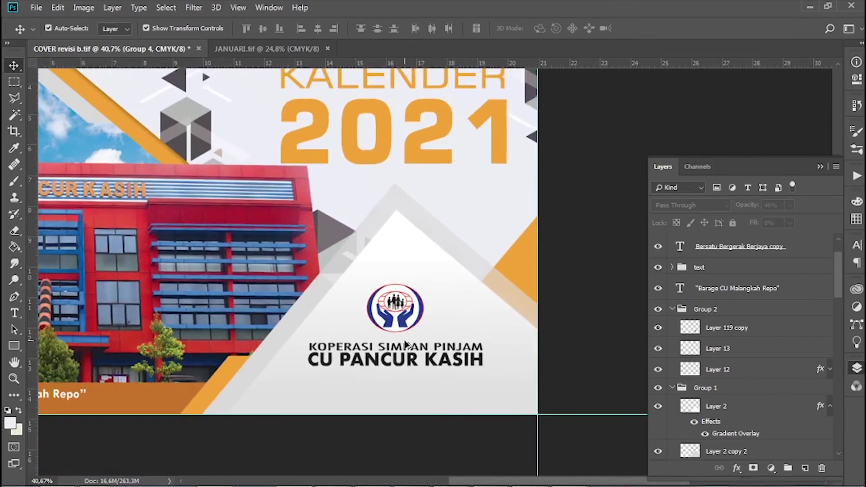
scroll(405, 344, "down", 1)
scroll(722, 315, "up", 2)
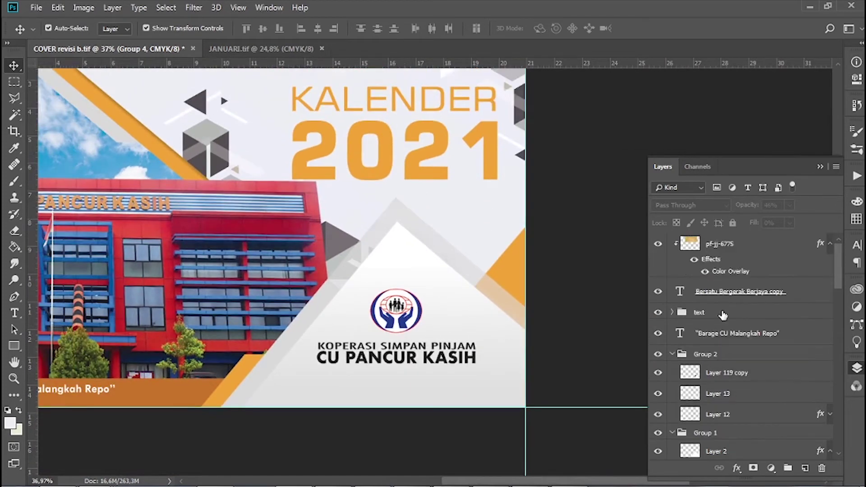
scroll(723, 315, "down", 5)
scroll(541, 322, "down", 2)
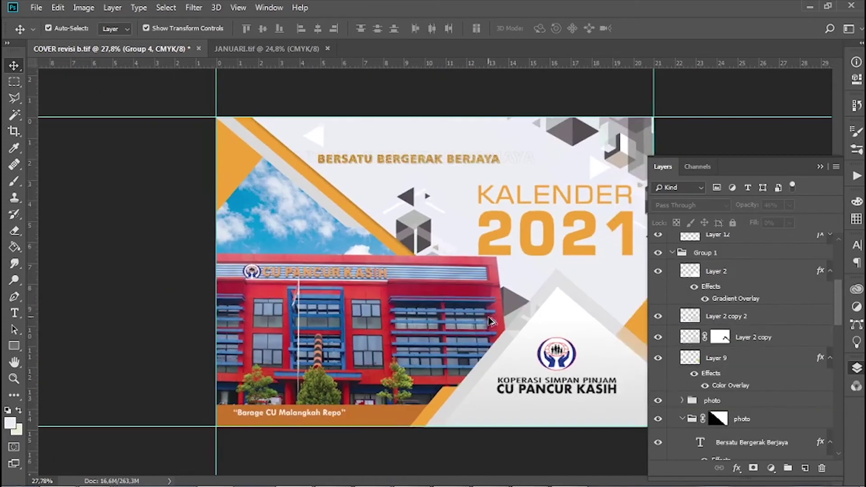
Look through the cover's complete layer stack from the text layers down to the Background
scroll(722, 348, "up", 6)
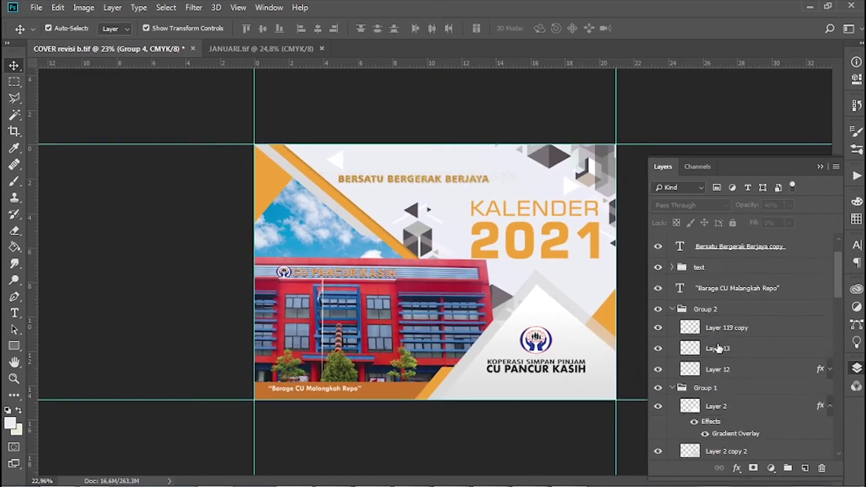
scroll(723, 344, "down", 3)
scroll(723, 344, "down", 8)
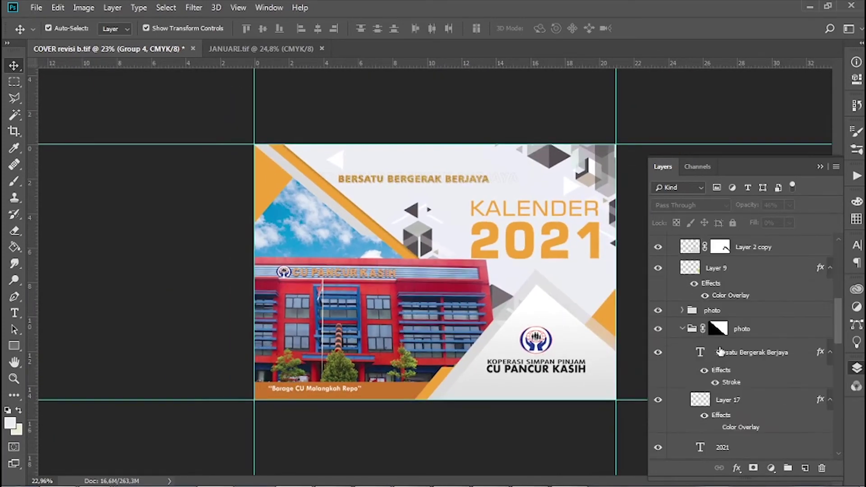
left_click(658, 315)
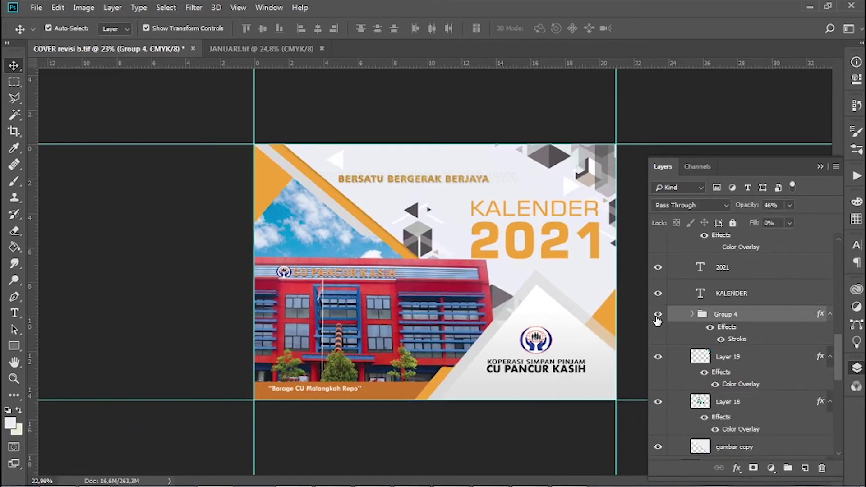
scroll(721, 361, "down", 3)
scroll(725, 368, "down", 8)
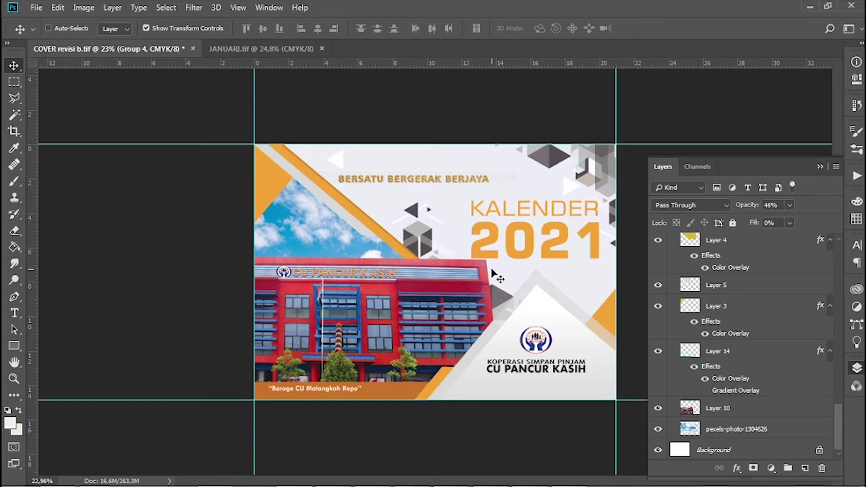
Save the cover document and close it
key("ctrl+s")
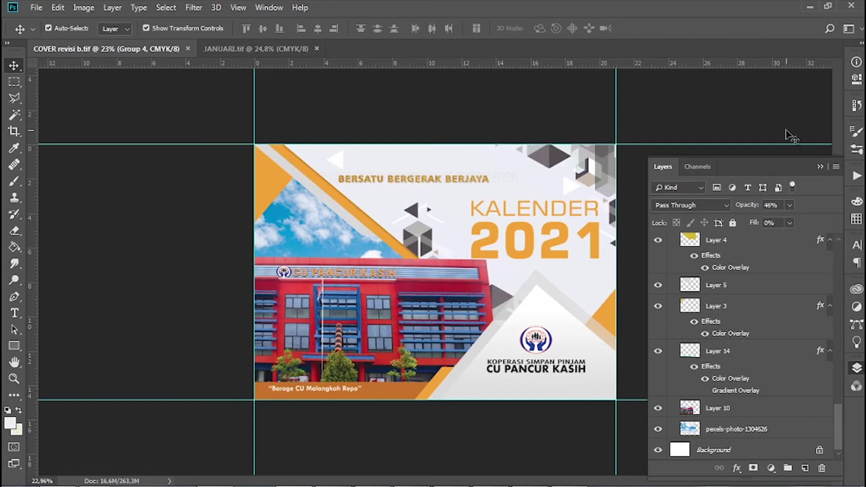
left_click(188, 48)
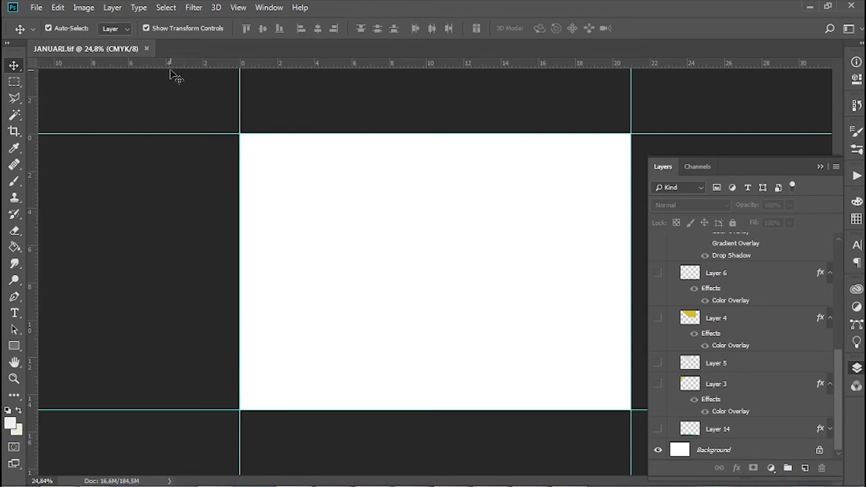
Fill in new document settings of 21 cm width, 18.45 cm height and CMYK Color, and dismiss the dialog without creating the document
left_click(36, 8)
left_click(442, 180)
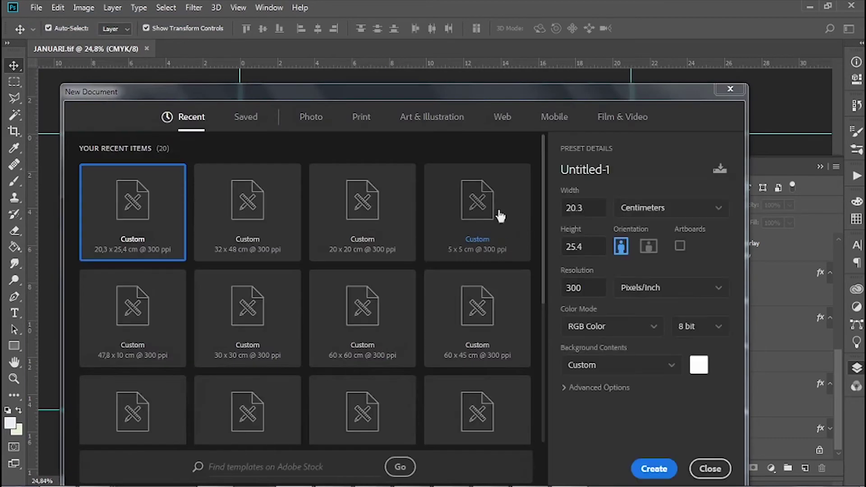
left_click_drag(503, 95, 584, 229)
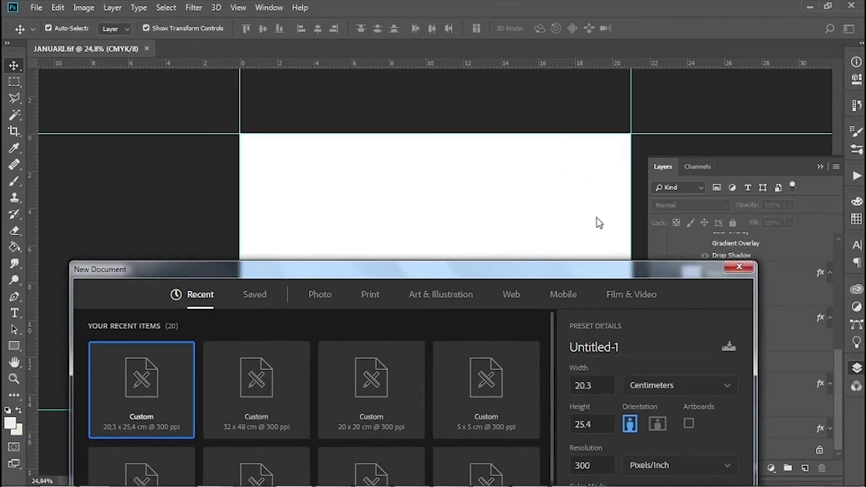
left_click_drag(600, 262, 586, 74)
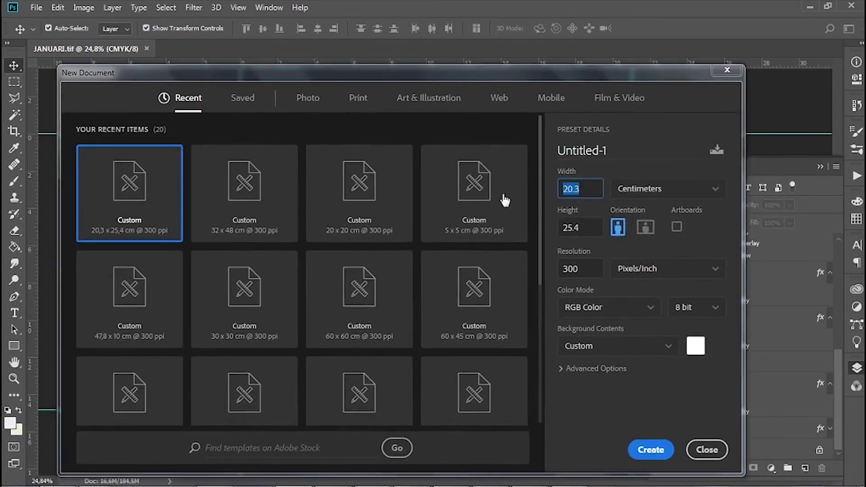
type("21")
key("Tab")
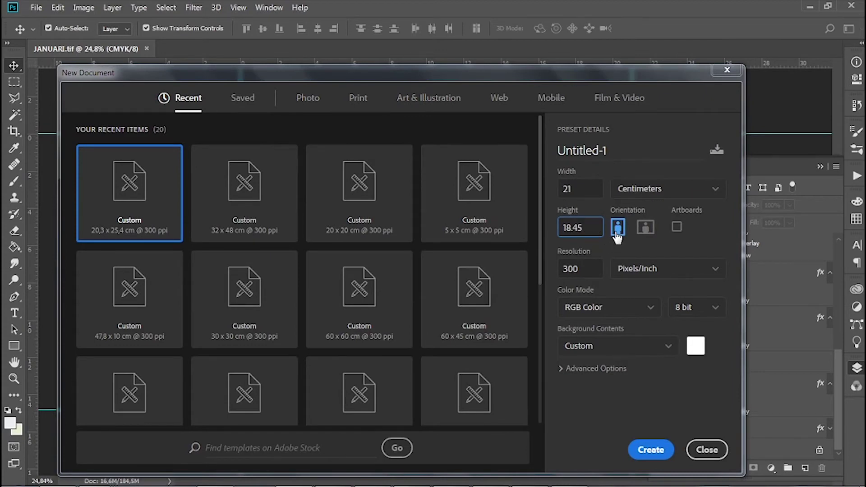
left_click(643, 313)
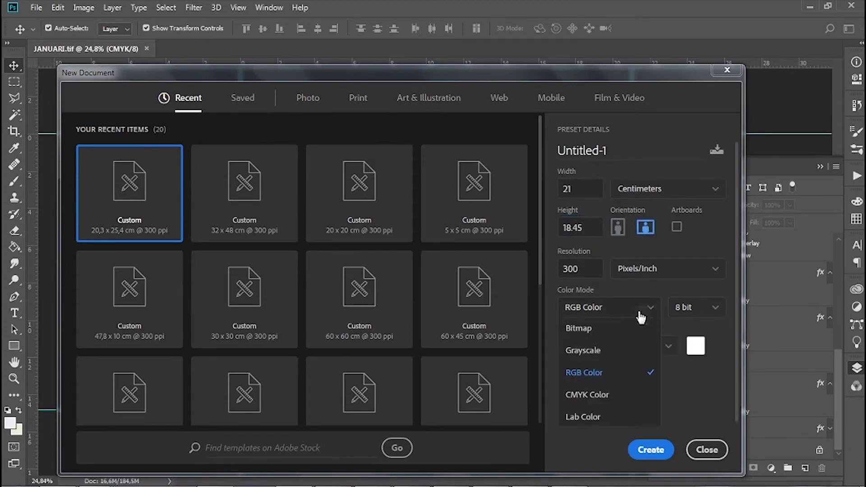
left_click(600, 394)
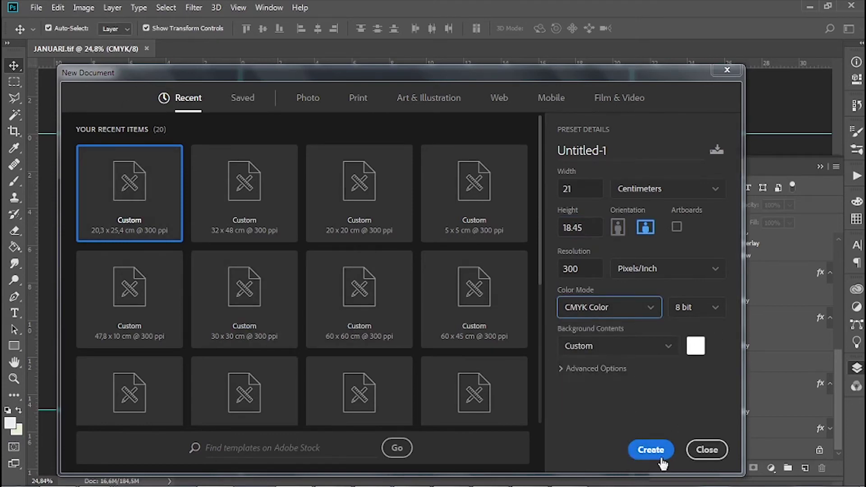
left_click(716, 451)
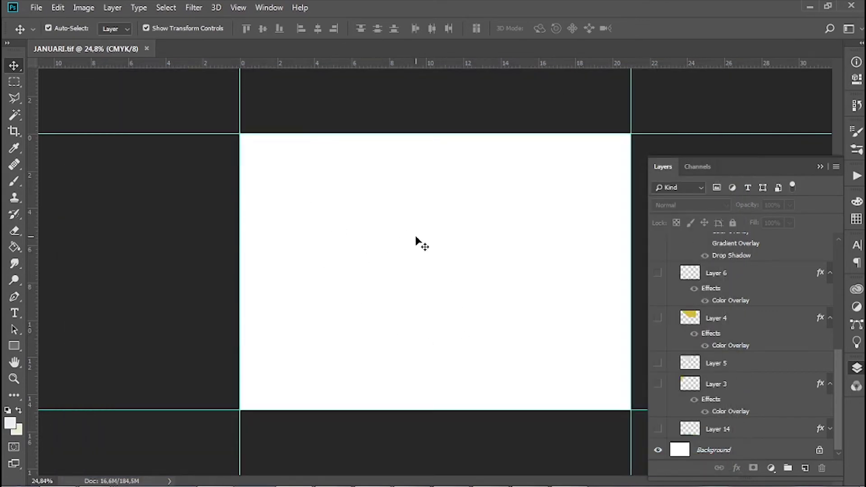
key("ctrl")
left_click(36, 7)
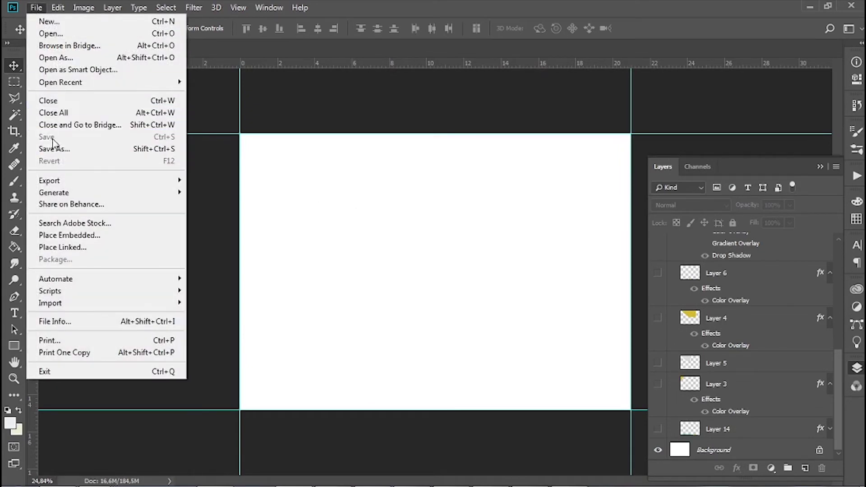
left_click(423, 245)
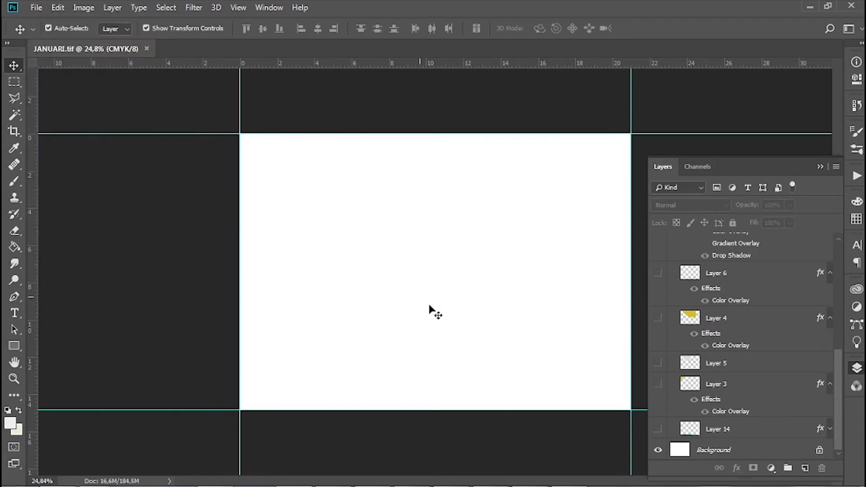
Make Layer 14, Layer 3, Layer 5 and Layer 4 visible on the January page, leaving Layer 4 selected
left_click(658, 430)
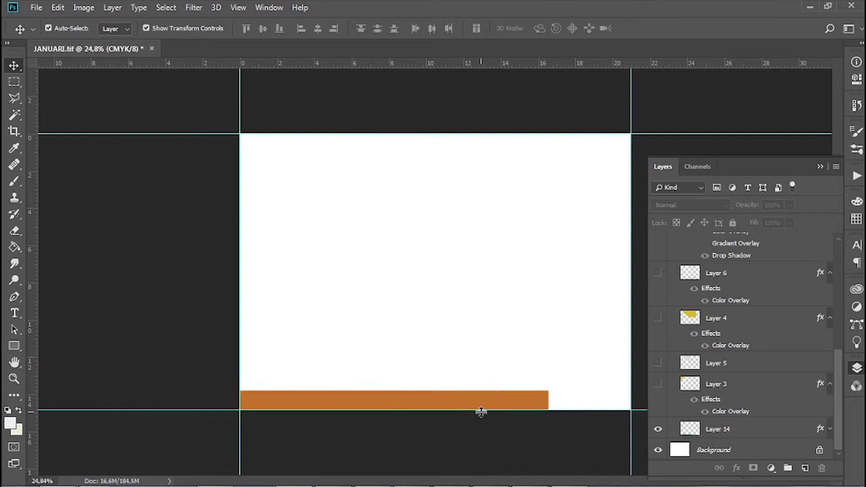
left_click(659, 384)
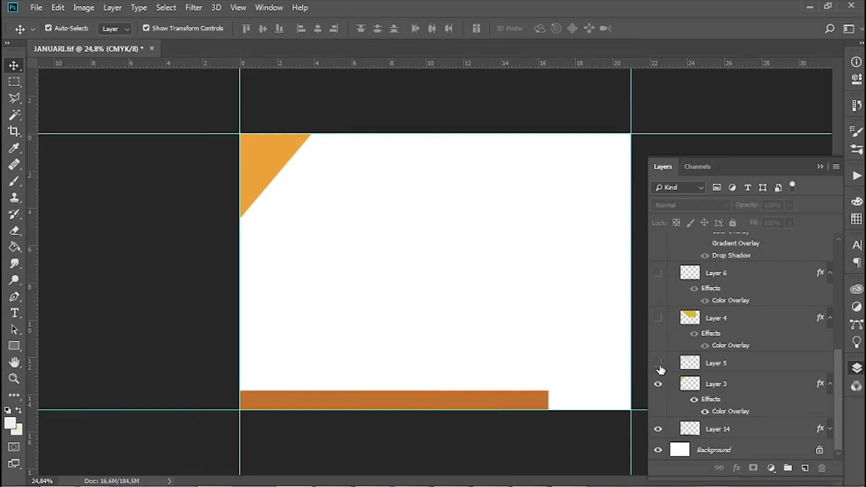
left_click(659, 364)
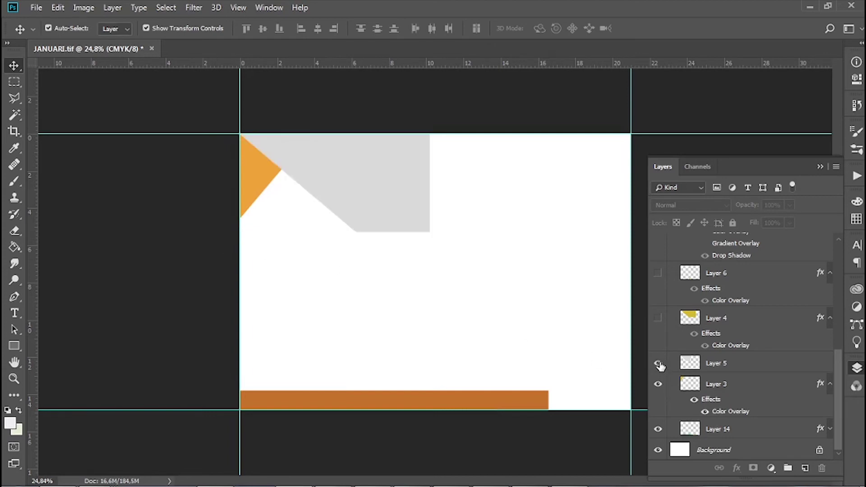
left_click(354, 188)
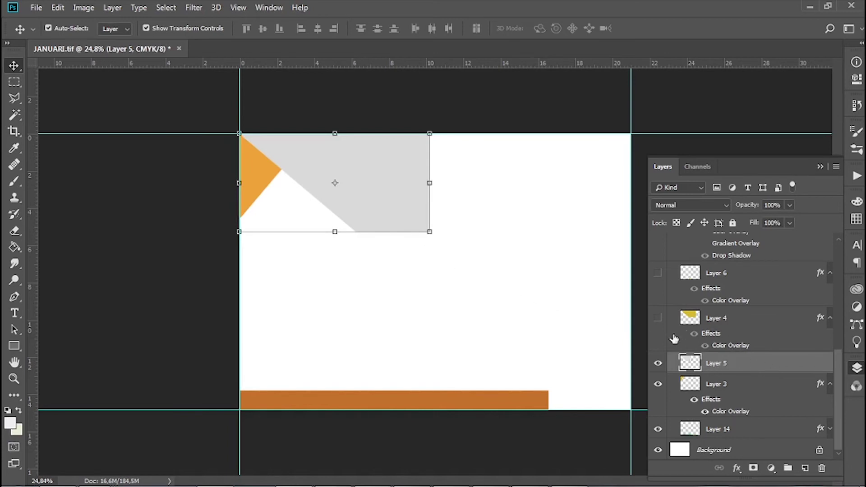
left_click(659, 320)
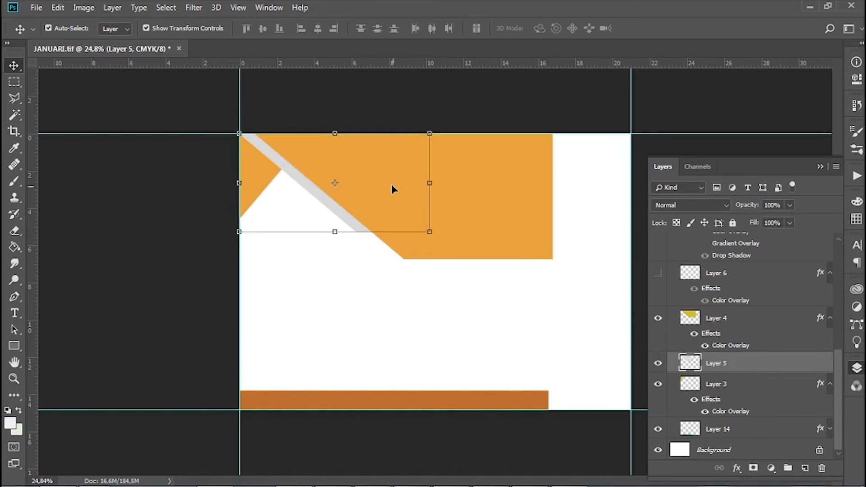
left_click(727, 320)
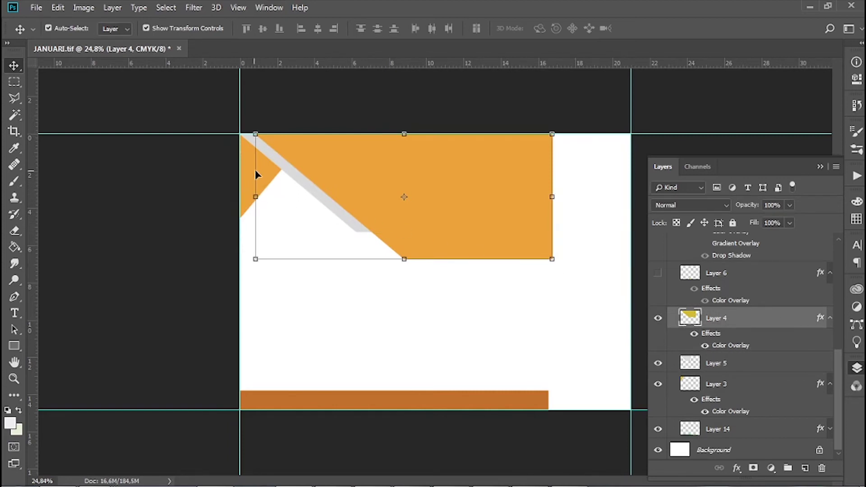
Make Layer 6's orange diagonal strips and the white gambar layer visible, leaving gambar selected
scroll(736, 316, "up", 3)
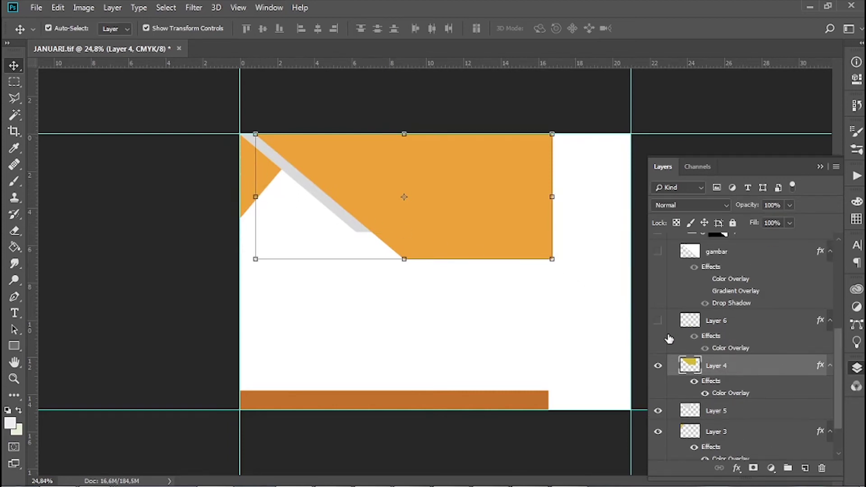
left_click(659, 321)
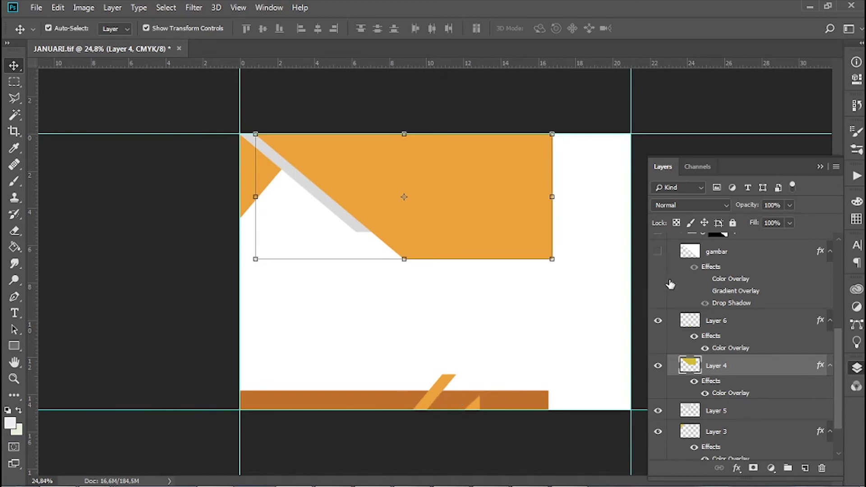
left_click(659, 255)
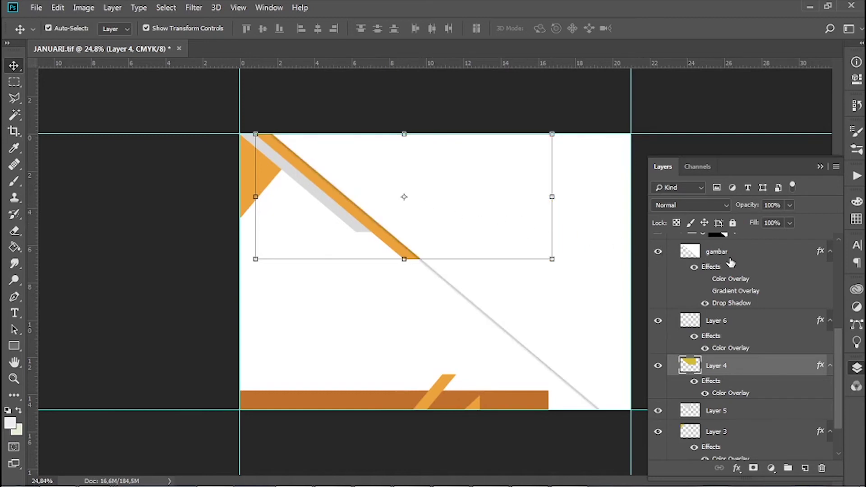
left_click(730, 260)
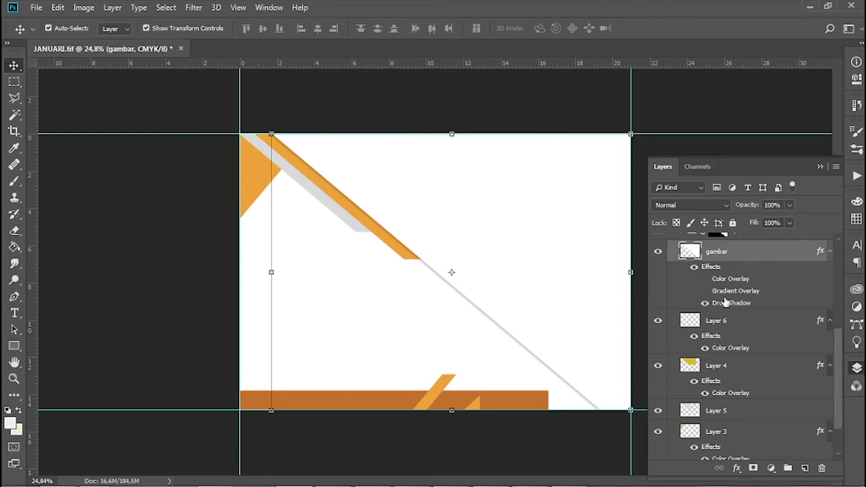
scroll(725, 302, "up", 4)
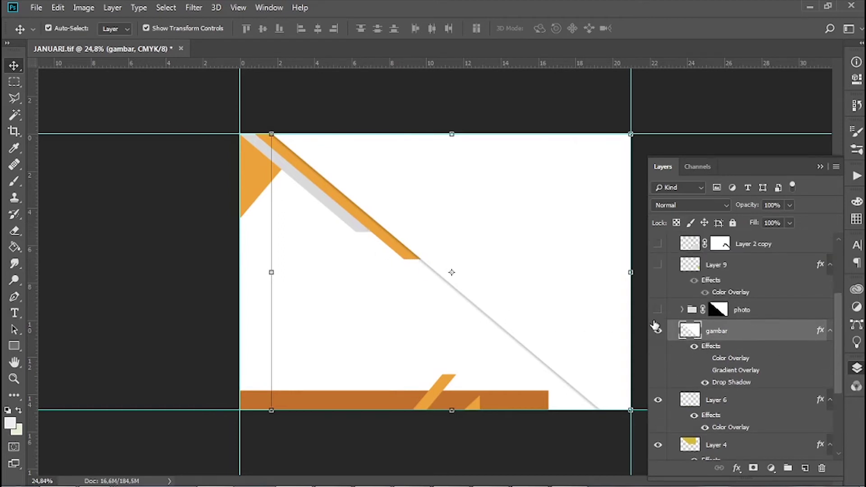
left_click(658, 330)
scroll(706, 414, "down", 5)
scroll(721, 413, "up", 5)
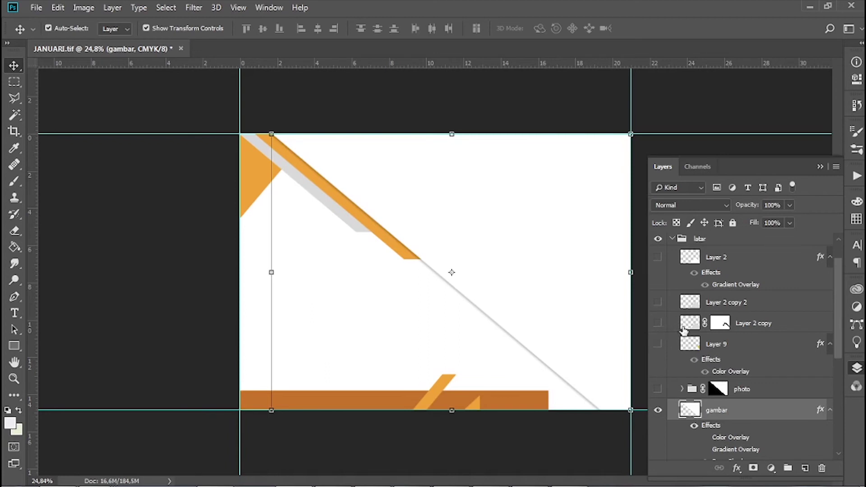
Make Layer 9, Layer 2 copy and Layer 2 copy 2 in the latar group visible, and select Layer 2 copy 2
left_click(657, 346)
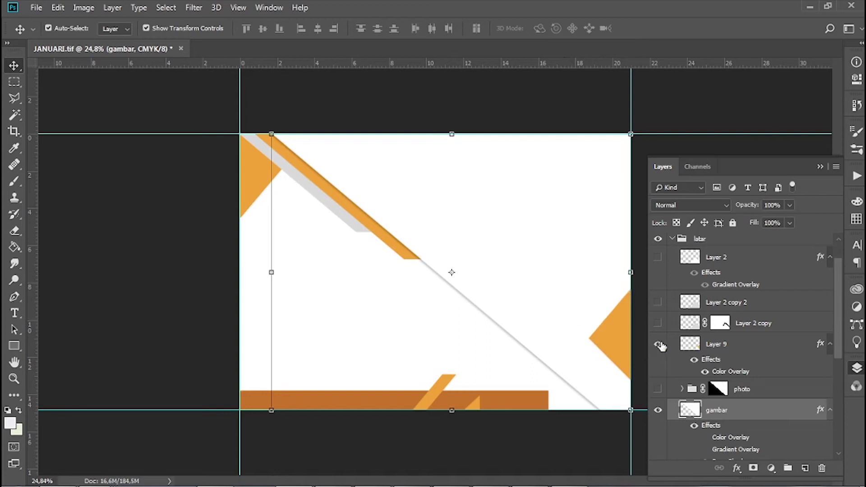
left_click(658, 323)
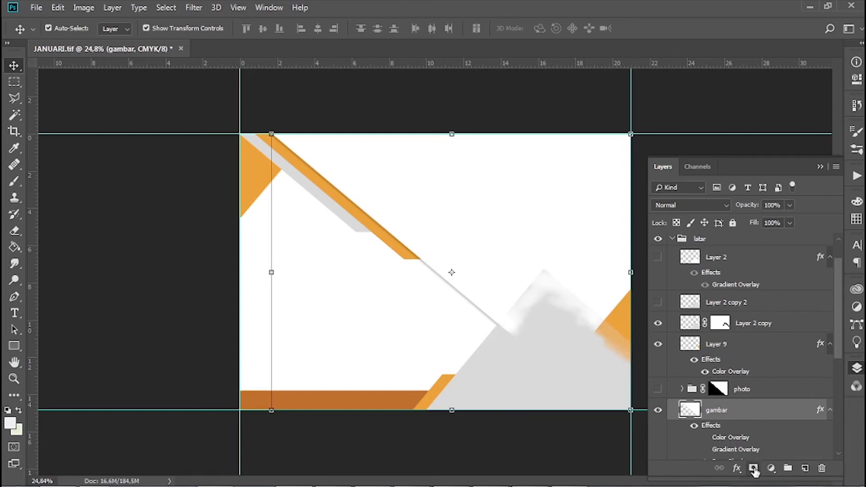
left_click(658, 303)
left_click(726, 306)
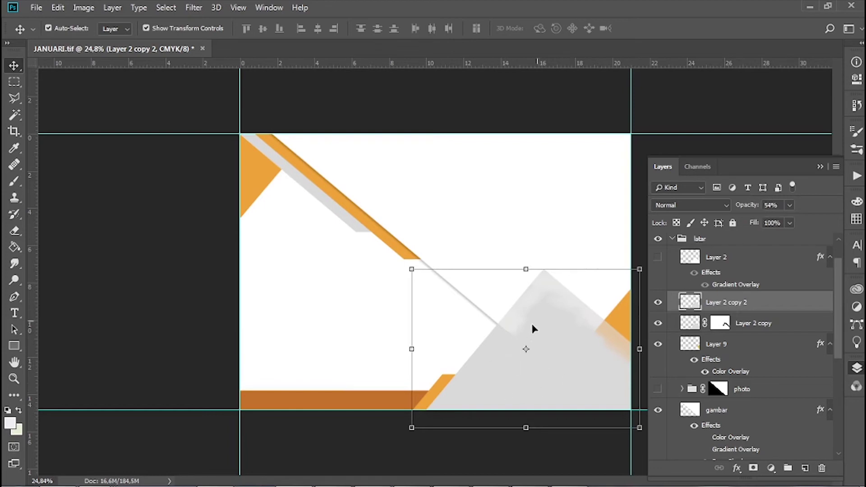
Make Layer 2's gradient triangle visible and select it, and turn on the logo group
left_click(658, 257)
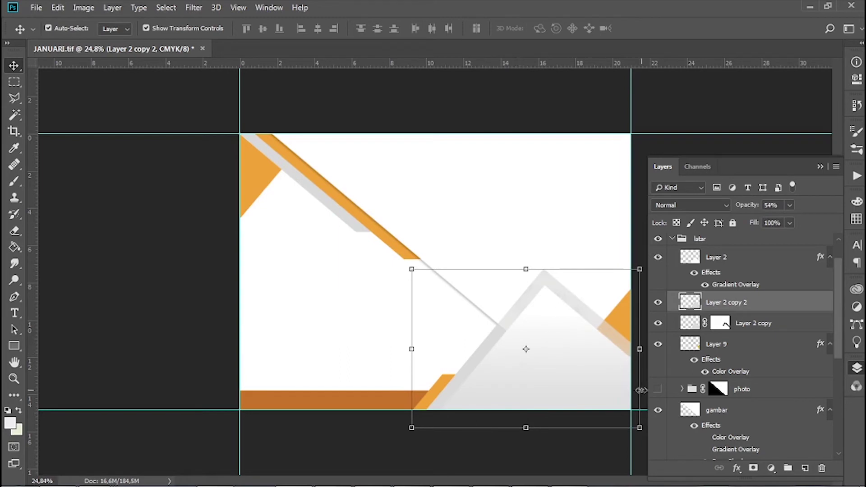
left_click(736, 259)
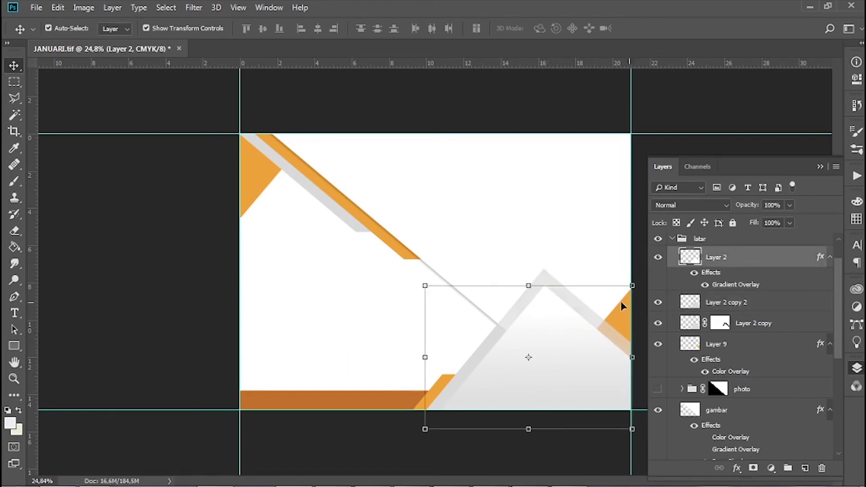
scroll(732, 253, "up", 2)
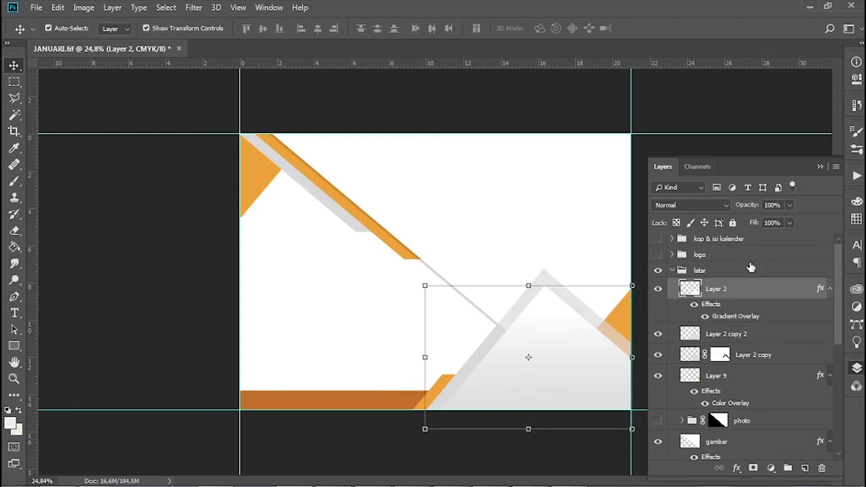
scroll(751, 268, "up", 1)
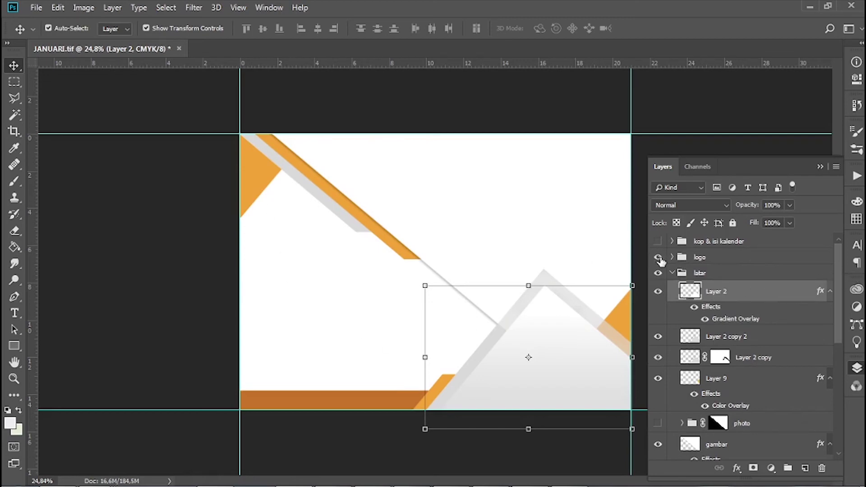
left_click(659, 257)
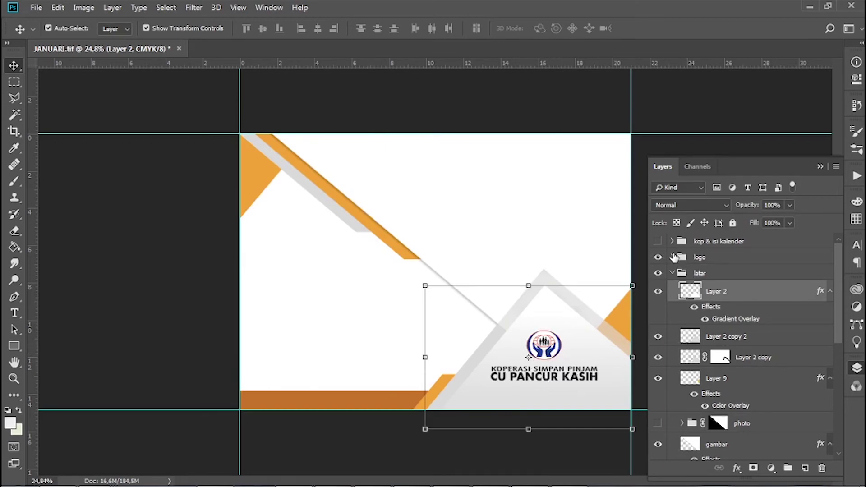
Expand the kop & isi kalender group and turn it on with all its inner layers hidden and no layer selected
left_click(673, 241)
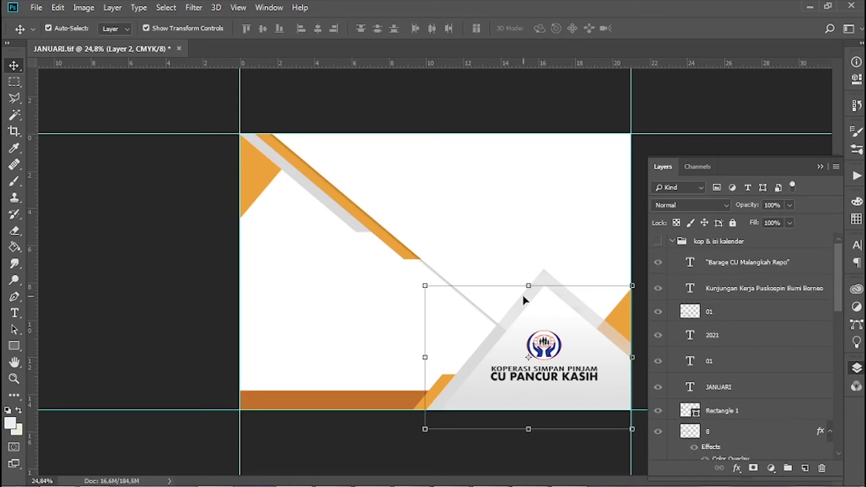
key("ctrl+plus")
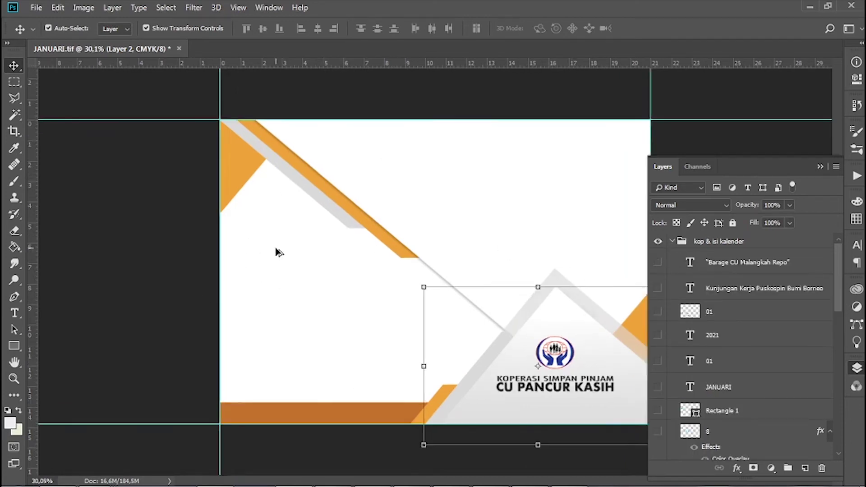
scroll(276, 249, "down", 1)
left_click(348, 330)
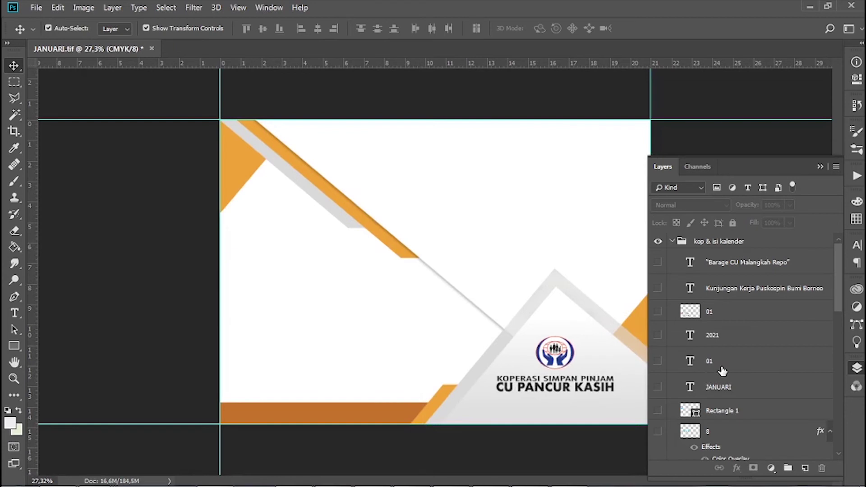
scroll(748, 351, "down", 1)
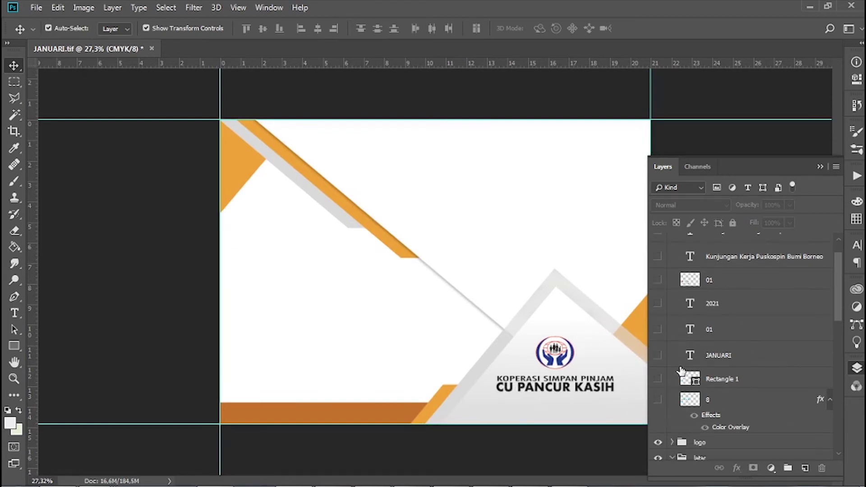
Make the weekday label layer 8 and the JANUARI and 2021 text layers visible
left_click(658, 400)
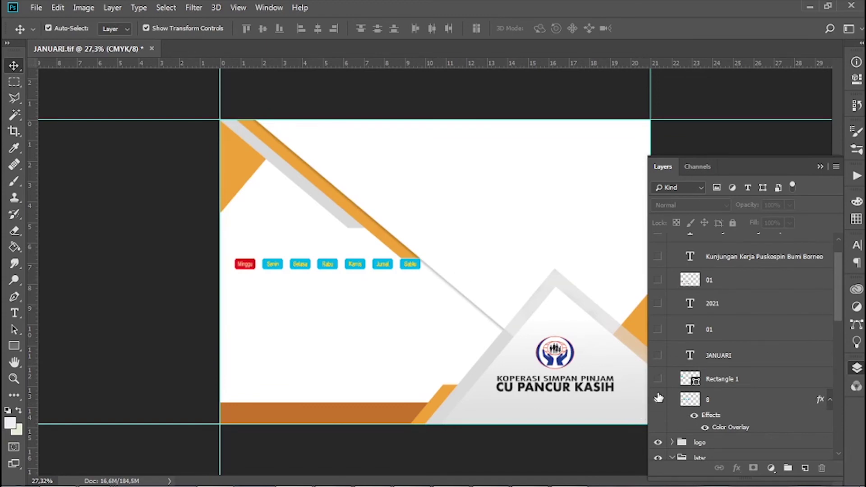
left_click(658, 356)
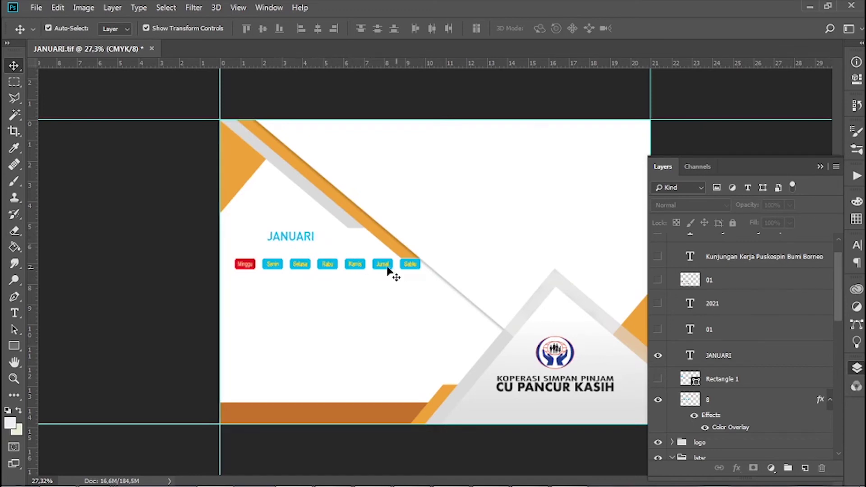
left_click(659, 304)
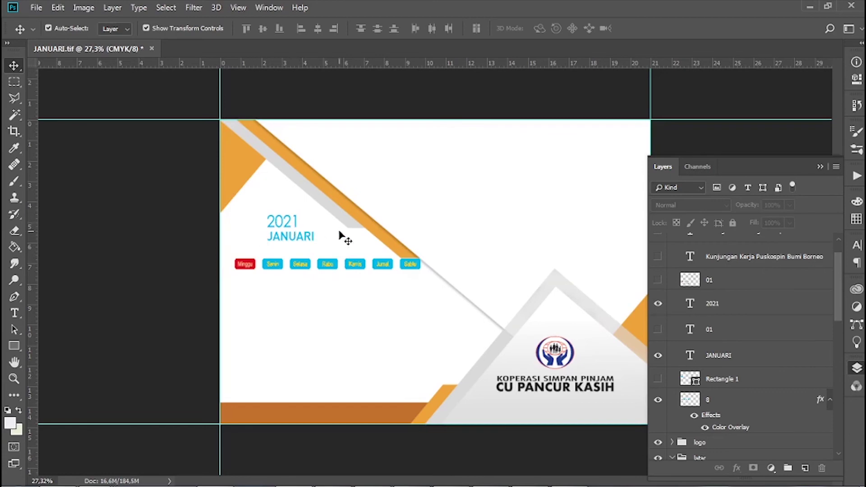
Make the blue Rectangle 1 and the 01 text layer visible beside the month heading, leaving the 01 text selected
left_click(659, 379)
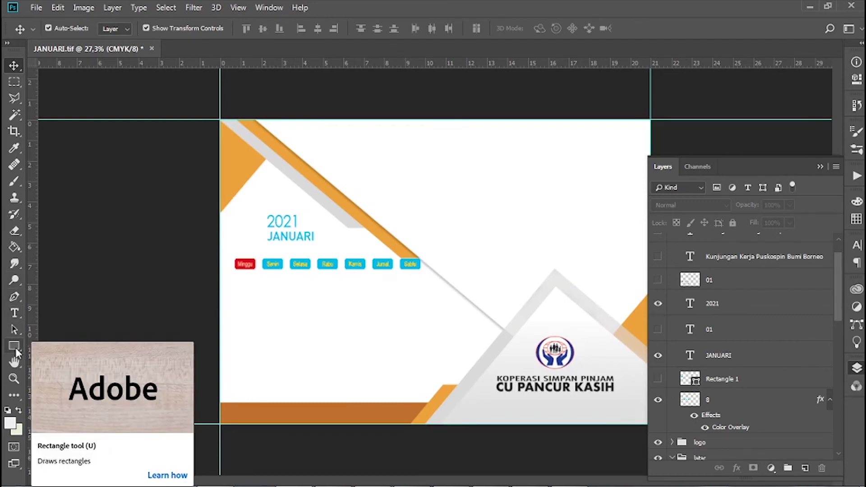
left_click(657, 380)
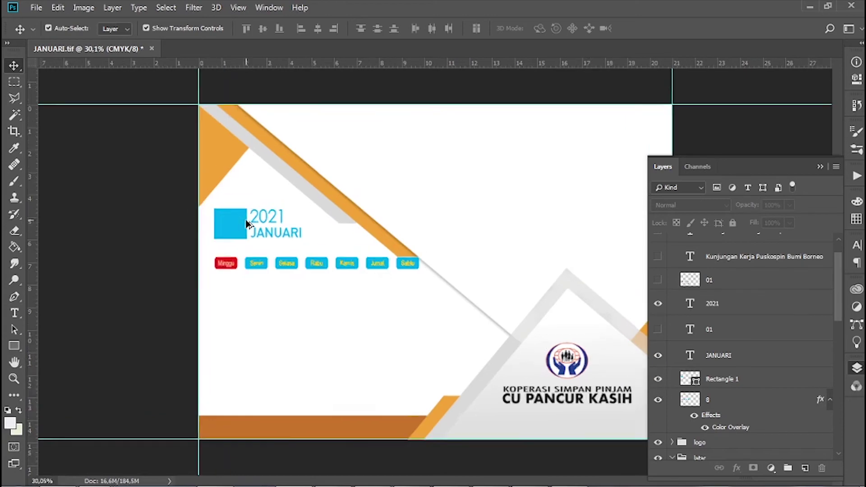
scroll(203, 194, "up", 3)
scroll(161, 198, "up", 3)
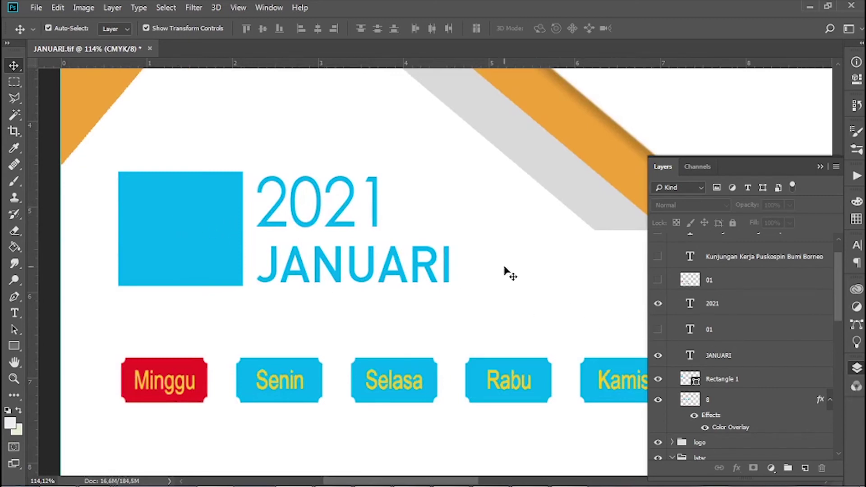
left_click(659, 330)
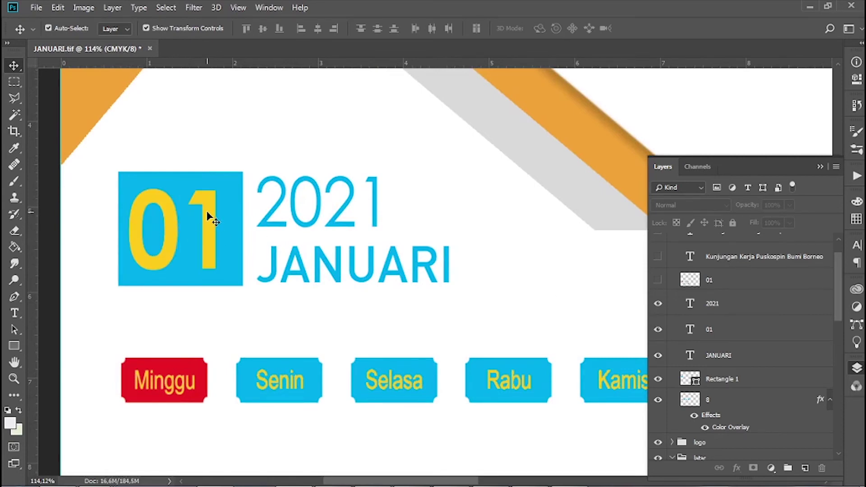
scroll(208, 216, "down", 2)
left_click(741, 336)
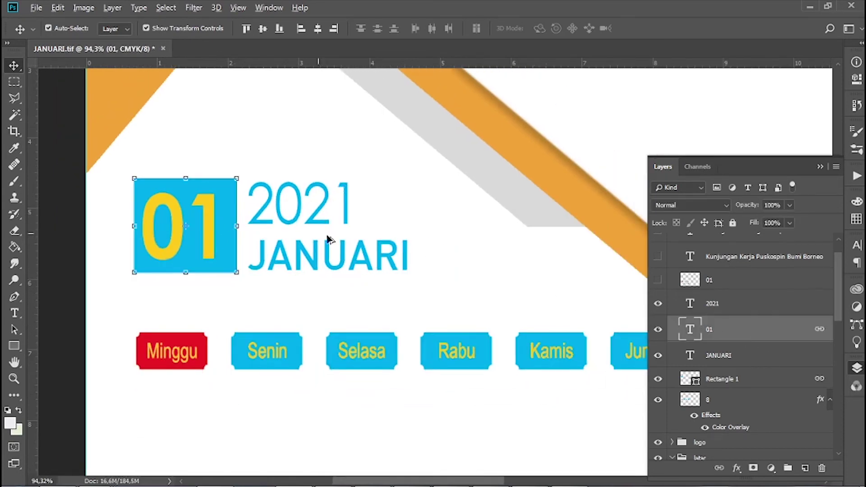
Make the date grid layer 01 and the "Barage CU Malangkah Repo" text layer visible
scroll(222, 223, "down", 1)
scroll(212, 216, "down", 3)
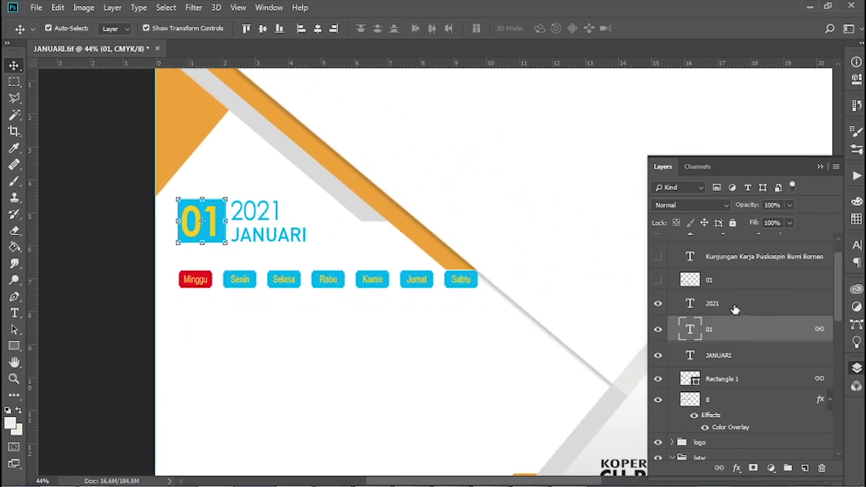
scroll(274, 321, "down", 1)
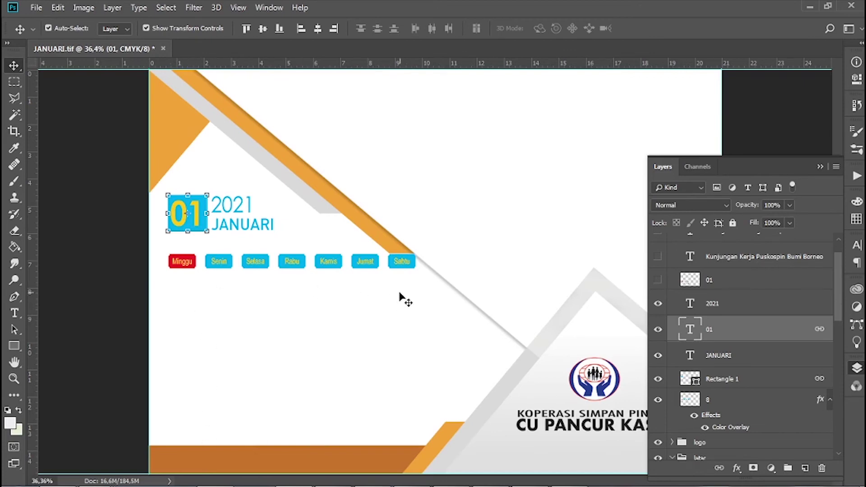
left_click(659, 281)
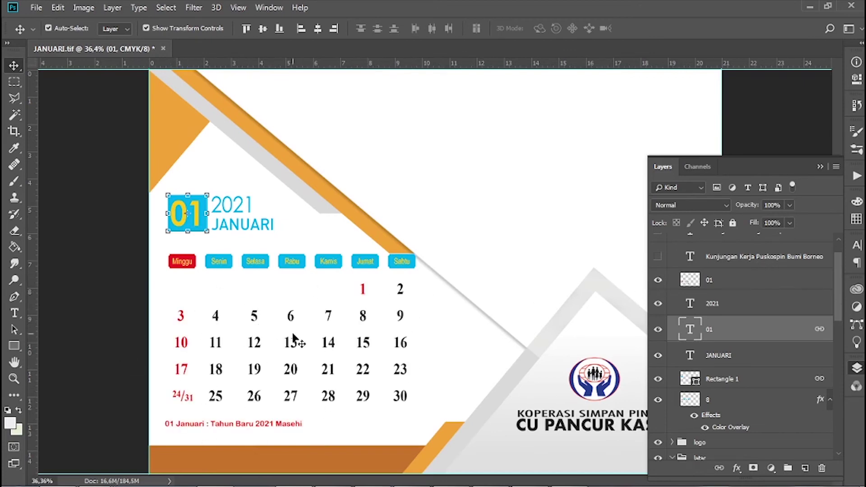
scroll(305, 358, "down", 1)
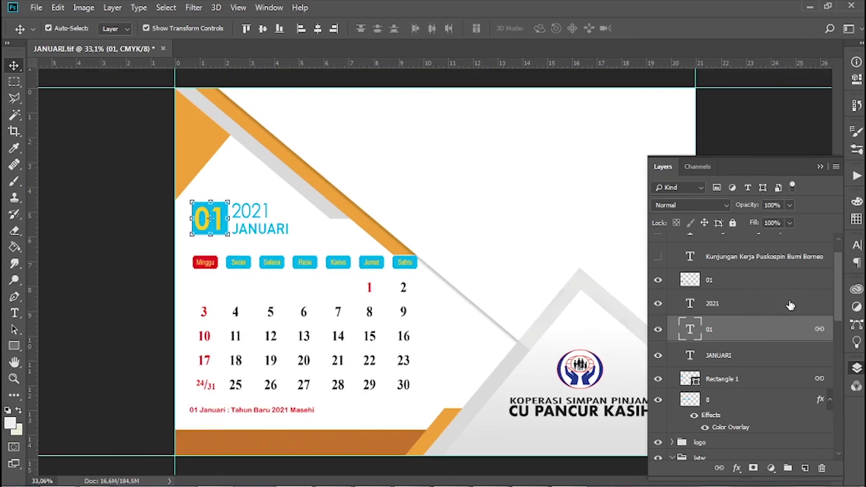
scroll(792, 301, "up", 1)
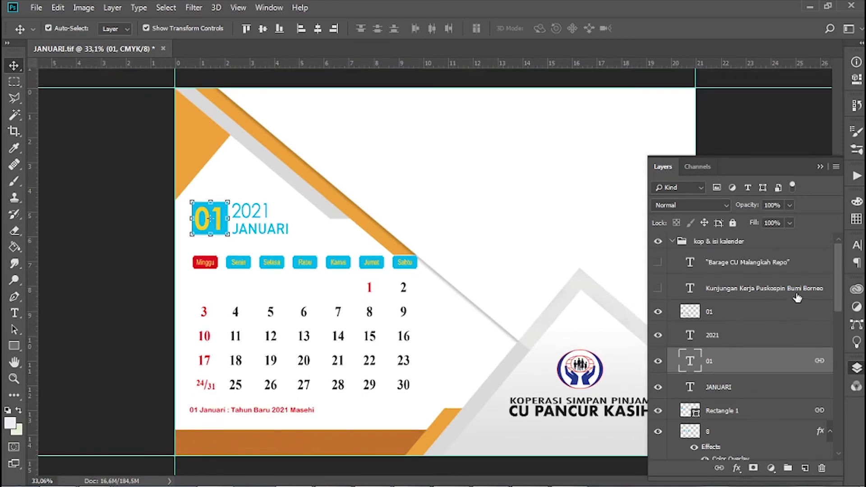
left_click(658, 263)
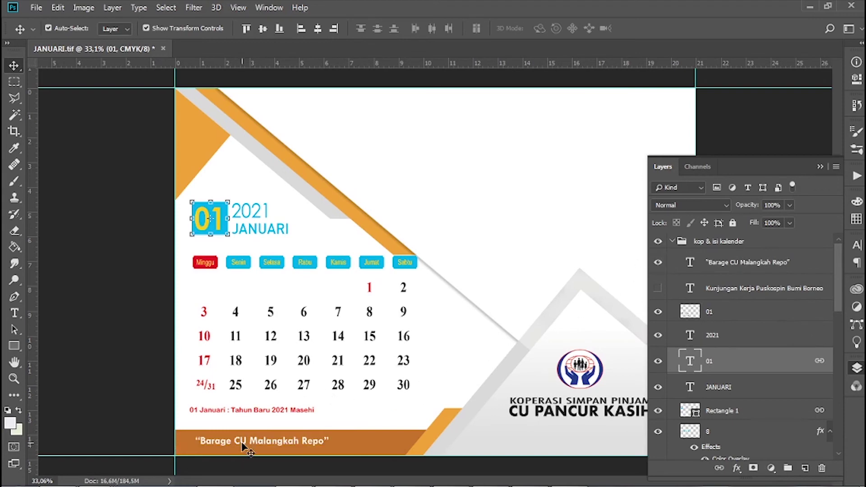
key("ctrl+minus")
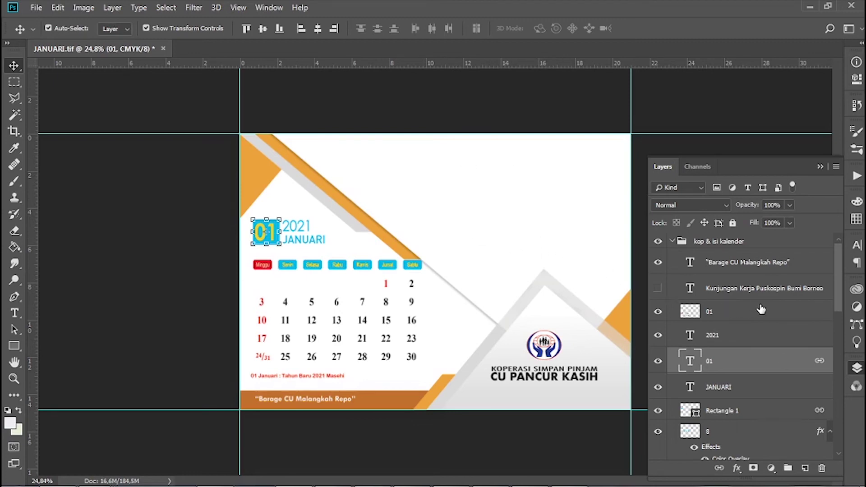
Expand the photo group in latar and turn it on with only its gambar copy layer showing
scroll(767, 313, "down", 6)
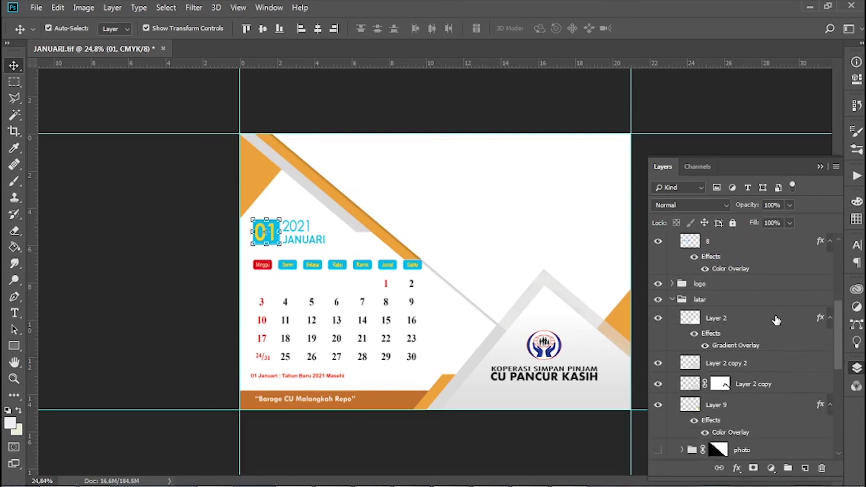
scroll(777, 320, "down", 1)
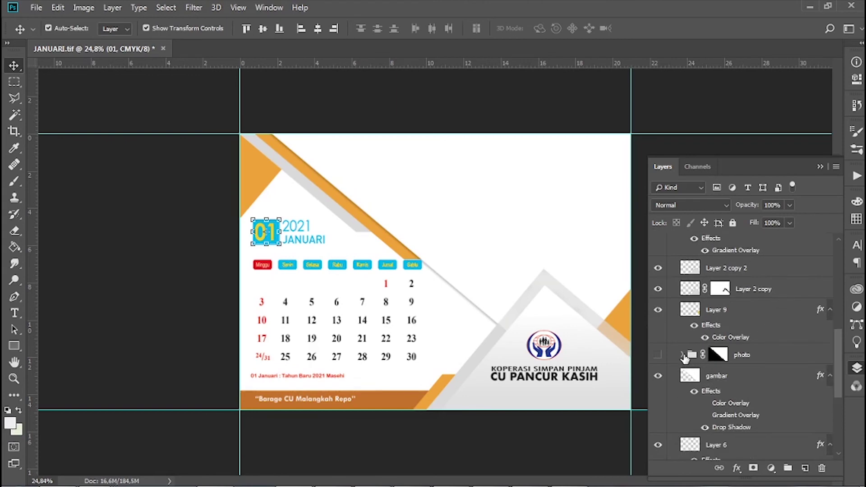
left_click(682, 355)
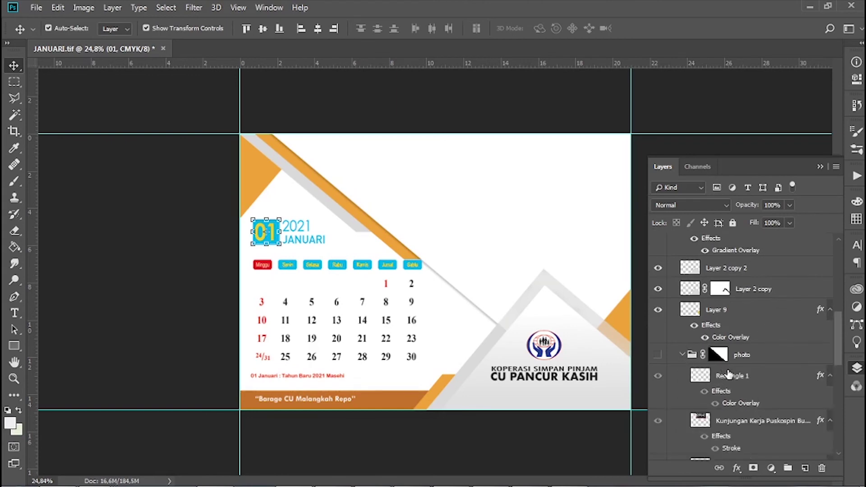
scroll(727, 374, "down", 5)
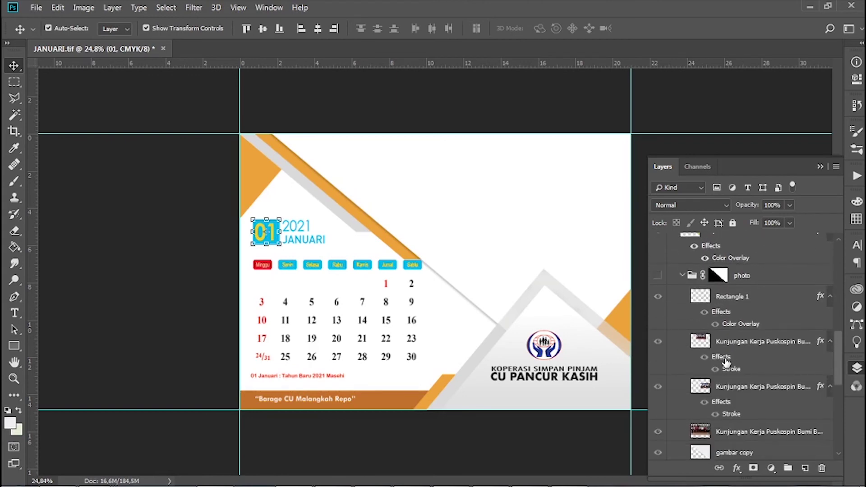
left_click(658, 276)
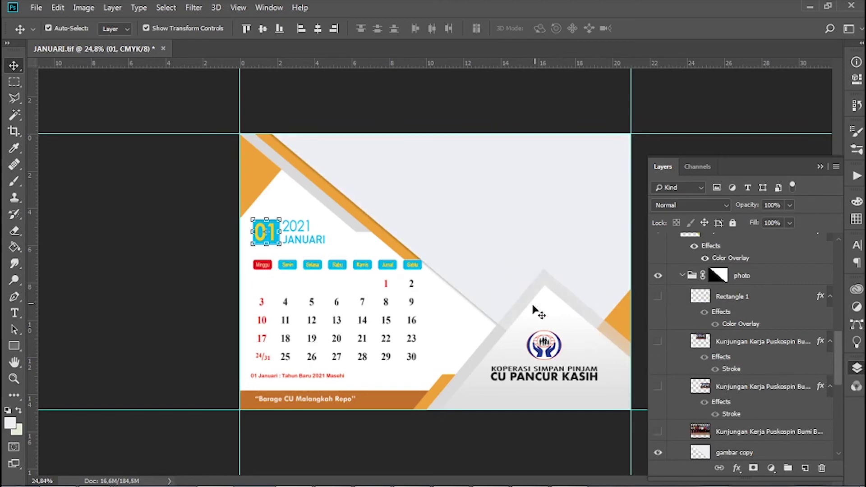
Toggle the gambar copy layer off and on to compare the photo area's background, leaving it visible
scroll(722, 393, "down", 2)
scroll(722, 392, "down", 1)
left_click(658, 405)
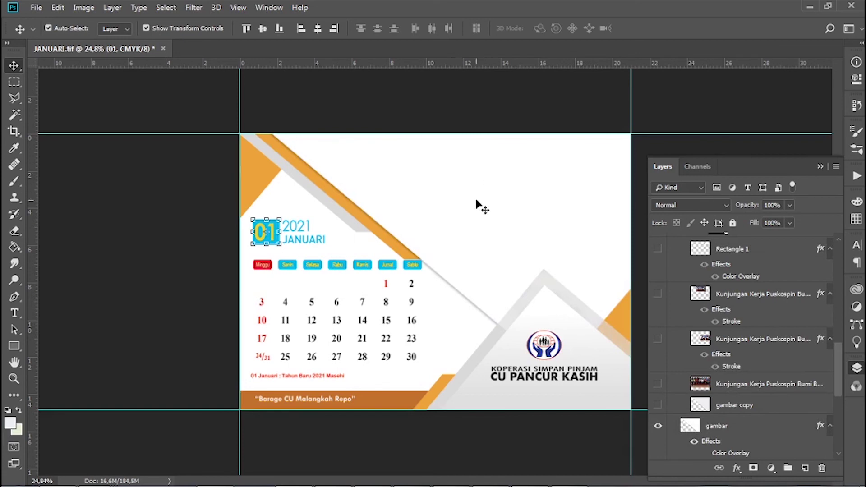
left_click(659, 405)
left_click(658, 405)
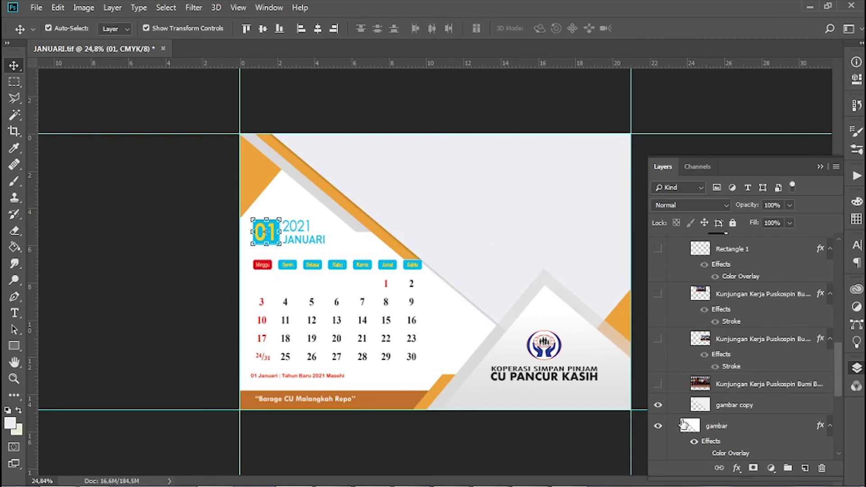
Make the two stroked Kunjungan Kerja Puskospin photo layers and the gray Rectangle 1 bar in the photo group visible
left_click(658, 298)
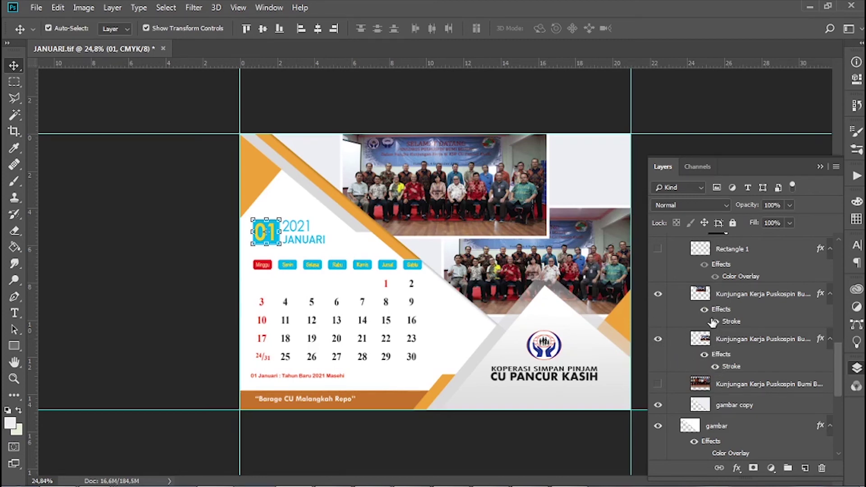
left_click(658, 252)
scroll(685, 253, "up", 2)
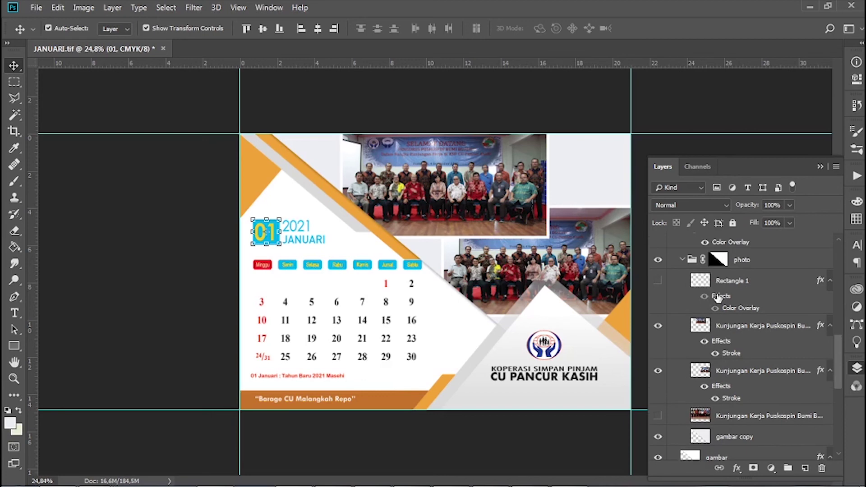
left_click(659, 283)
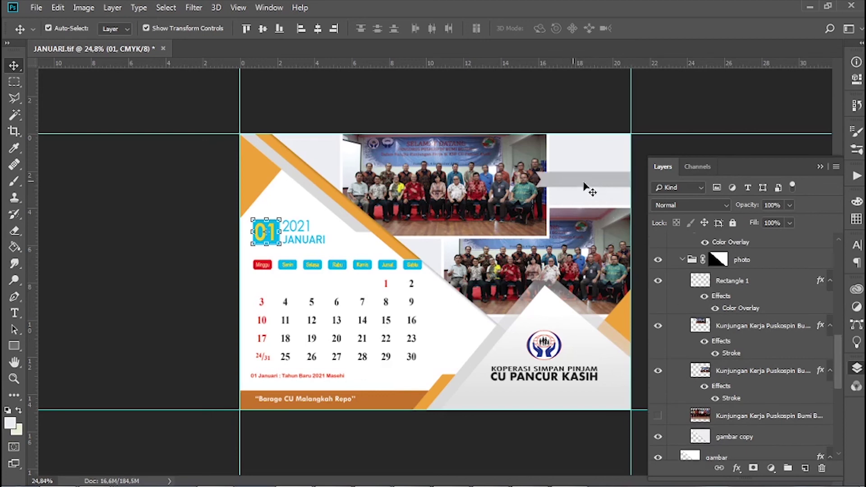
scroll(769, 309, "up", 5)
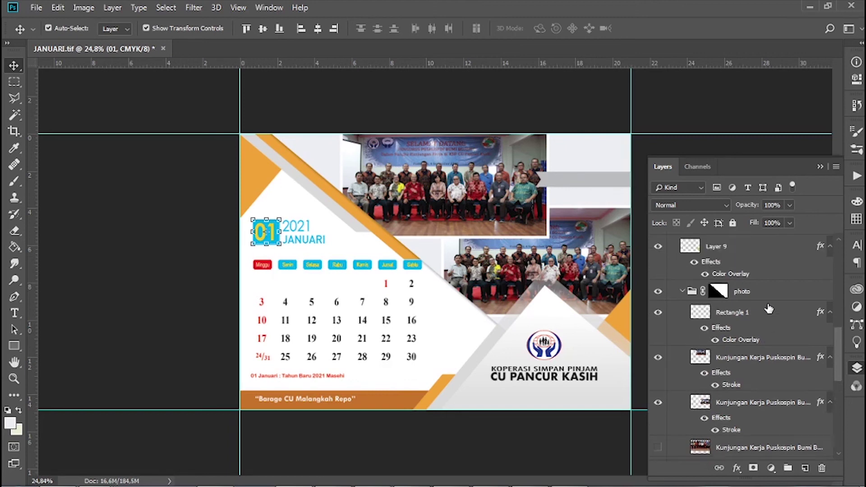
Make the "Kunjungan Kerja Puskospin Bumi Borneo" caption text layer visible
scroll(769, 309, "up", 2)
scroll(770, 310, "up", 10)
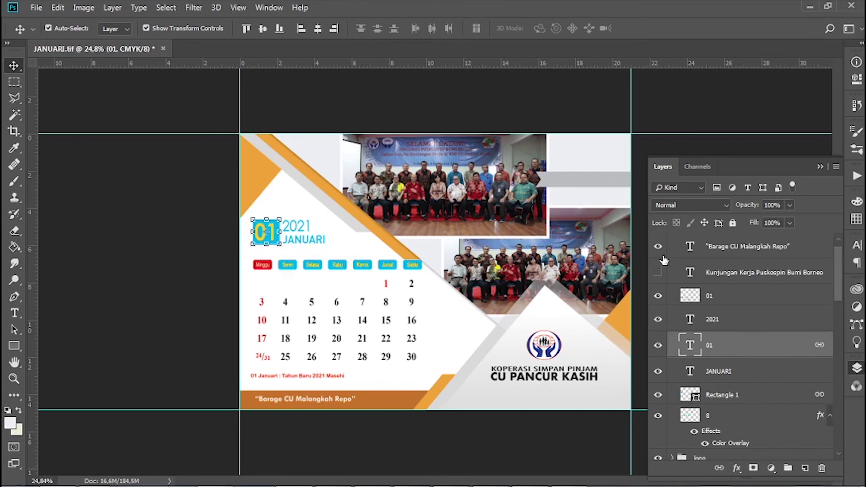
left_click(658, 273)
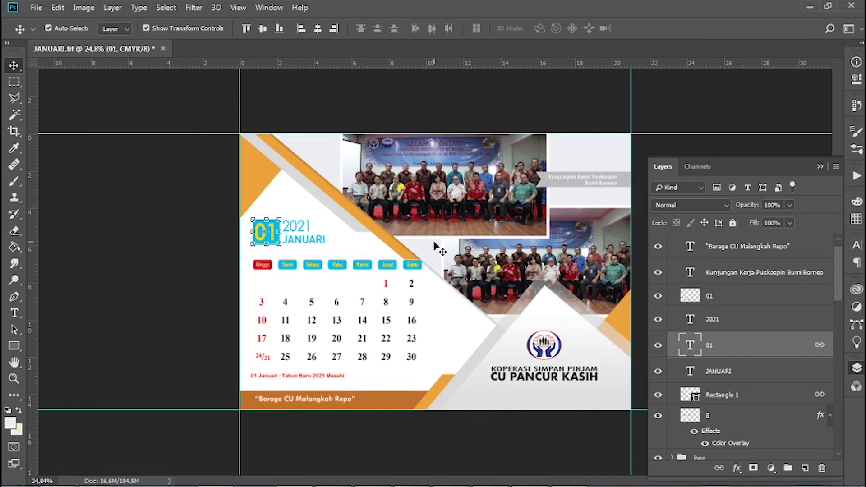
Locate the upper group photo's layer in the photo group and make the blurred background photo layer above gambar copy visible
scroll(757, 408, "down", 3)
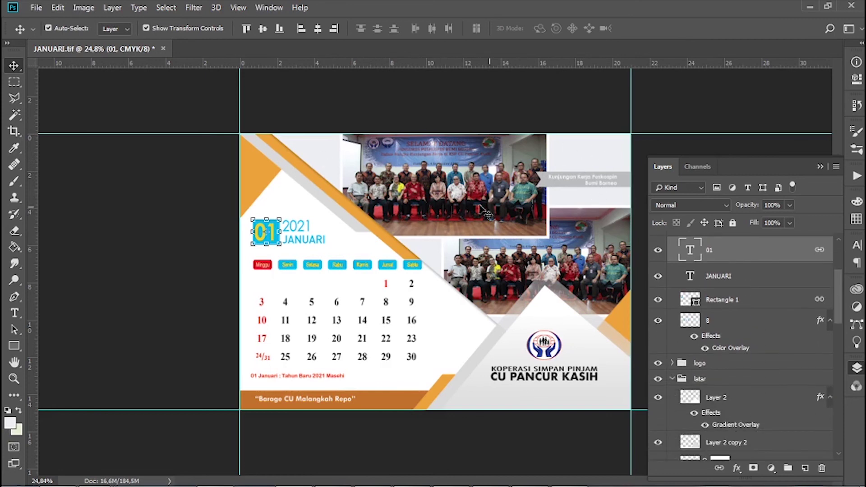
left_click(500, 212)
scroll(729, 391, "down", 4)
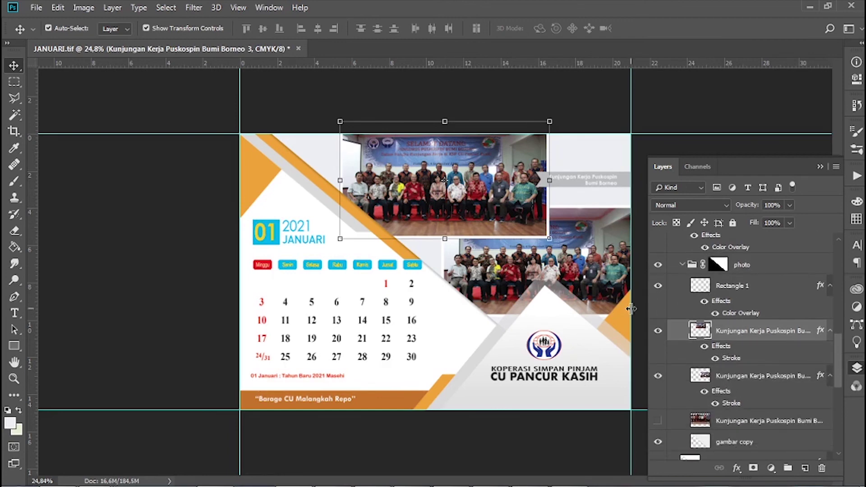
left_click(656, 423)
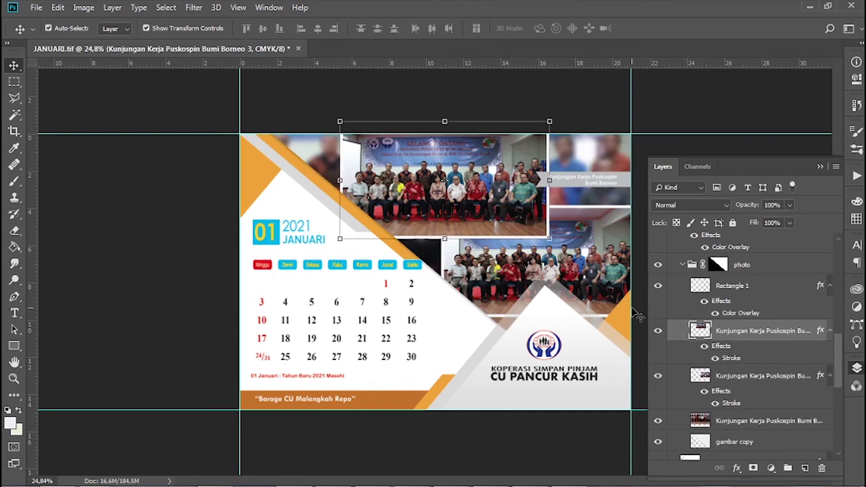
Select the blurred background photo, view the Gaussian Blur settings without applying the filter, and clear the layer selection
left_click(589, 147)
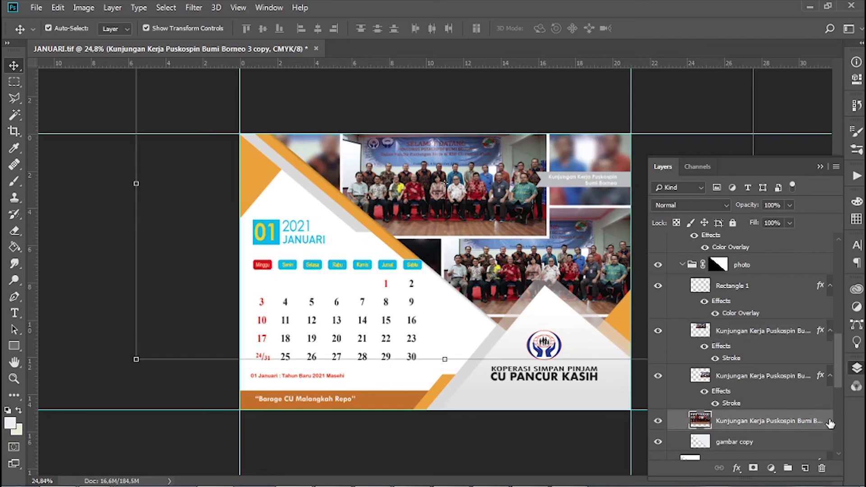
left_click(193, 7)
mouse_move(232, 156)
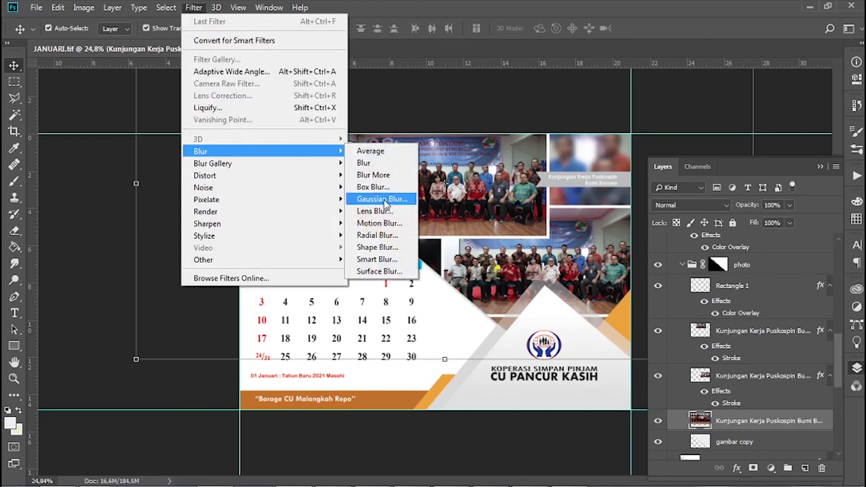
left_click(382, 199)
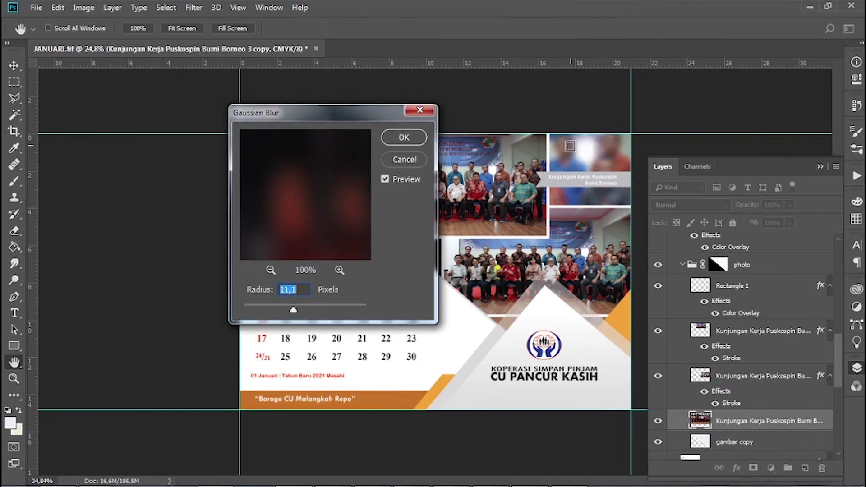
left_click(408, 161)
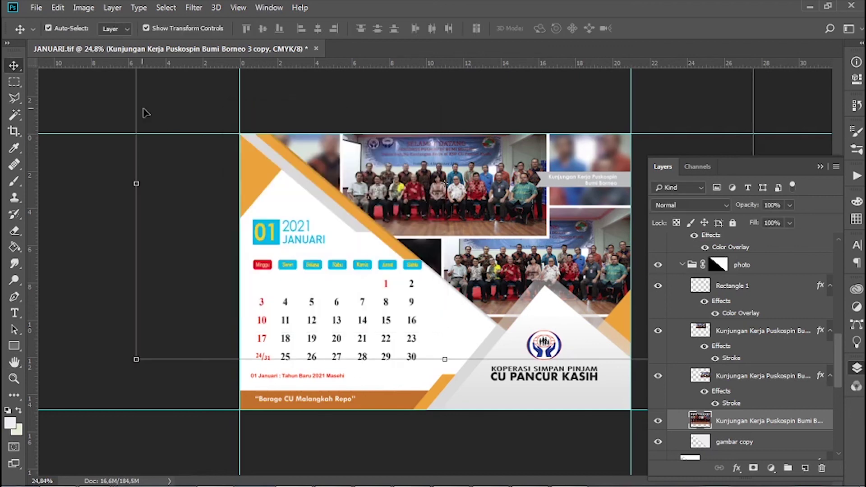
left_click(205, 99)
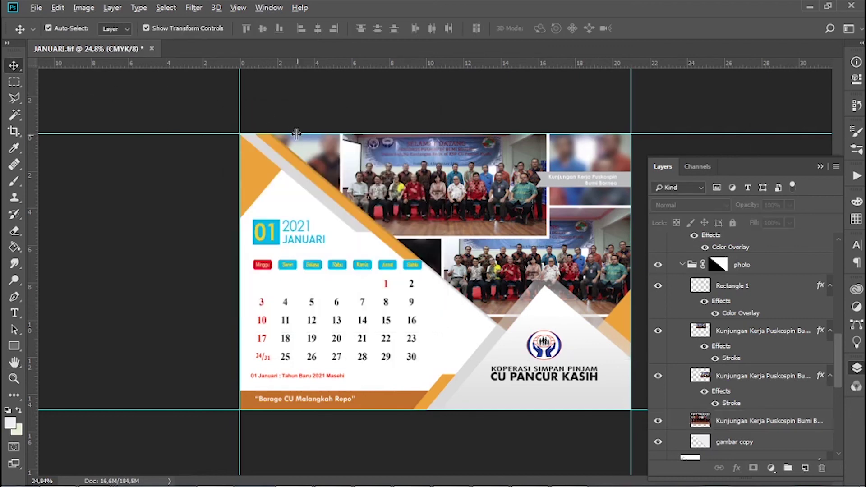
Collapse the kop & isi kalender layer group and view the complete January page
key("ctrl+minus")
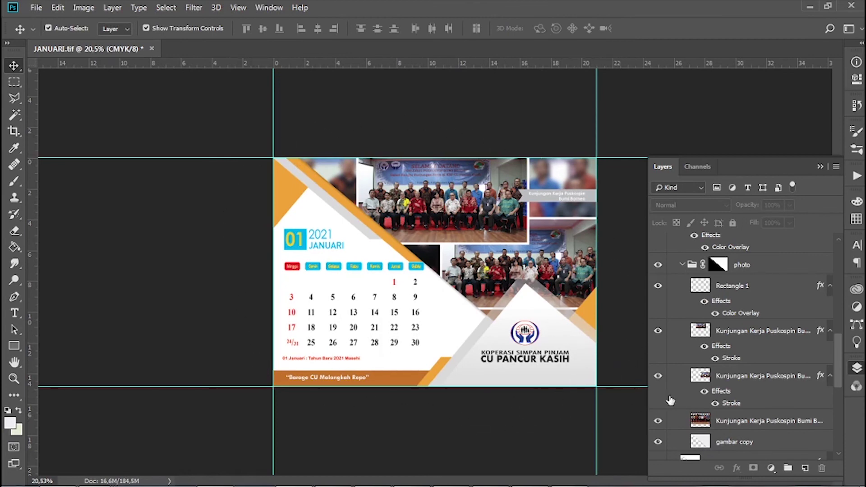
scroll(766, 385, "up", 10)
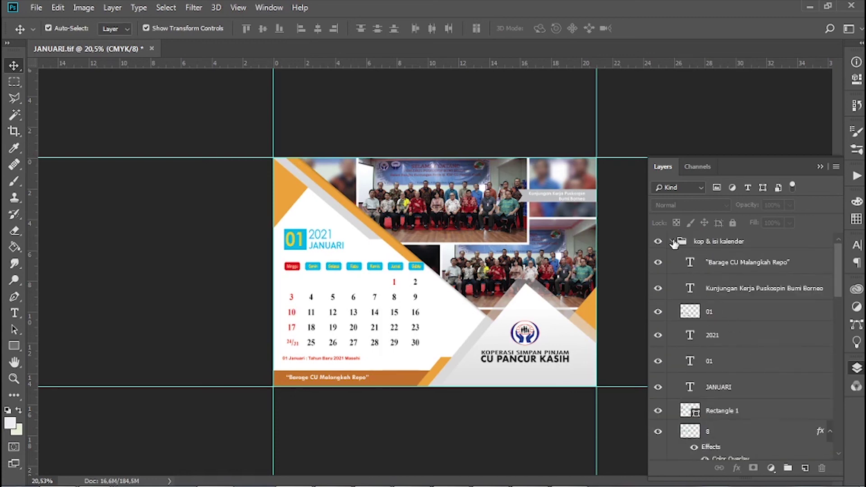
left_click(673, 242)
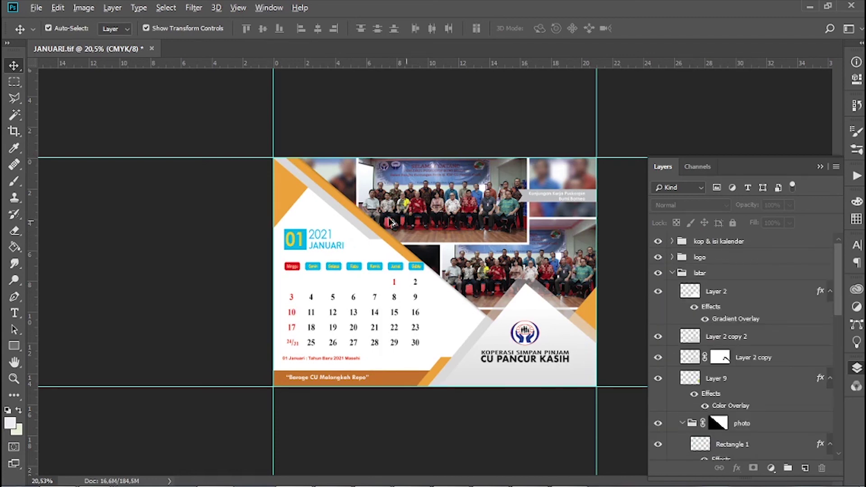
scroll(463, 306, "up", 2)
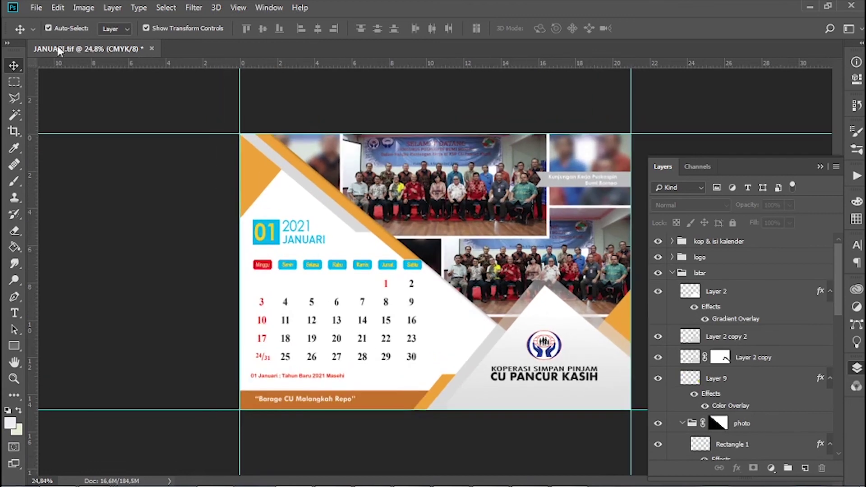
Save JANUARI.tif and close it
left_click(35, 8)
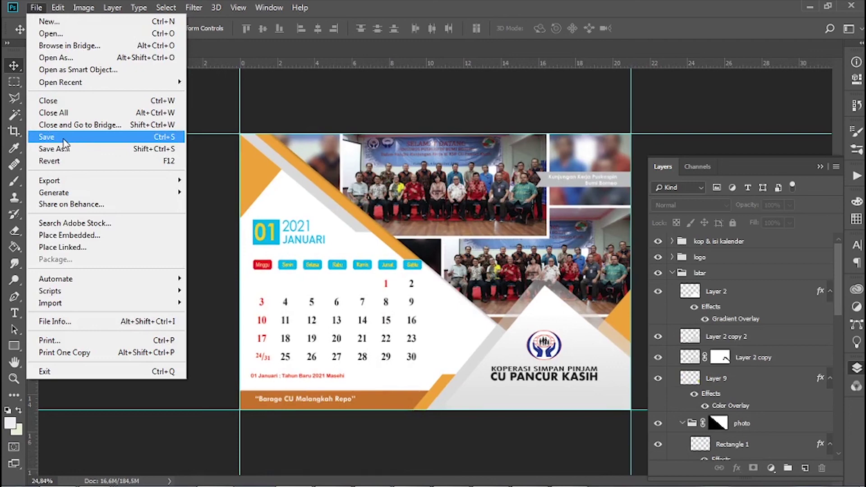
left_click(64, 141)
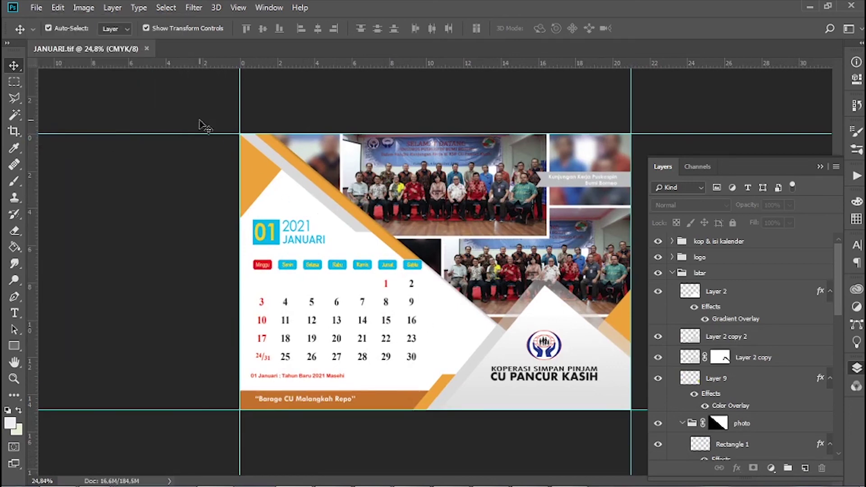
left_click(147, 48)
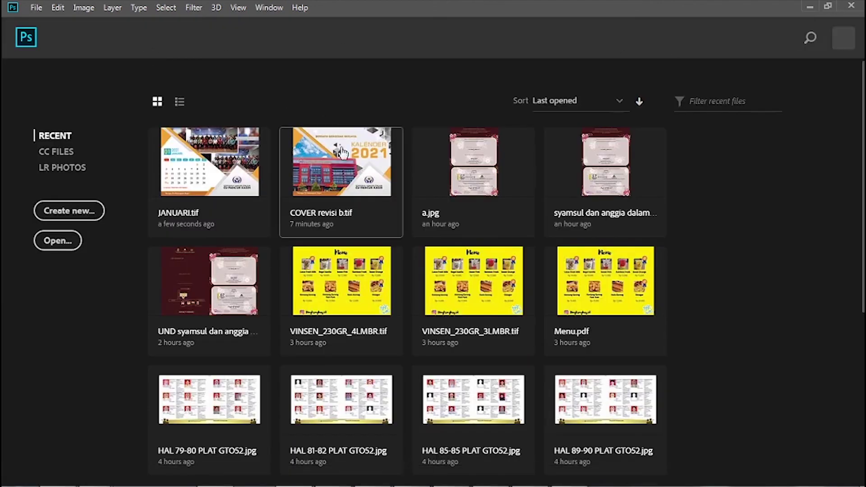
Reopen JANUARI.tif from the recent files and clear the layer selection
left_click(219, 169)
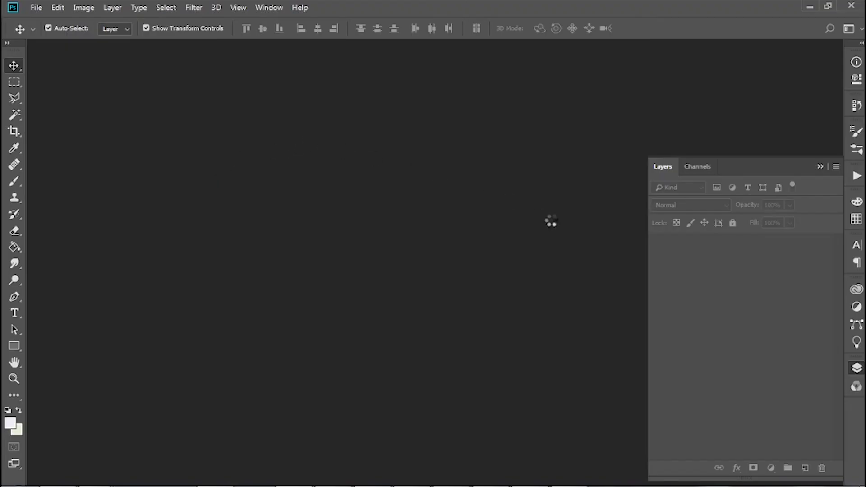
scroll(429, 203, "down", 2)
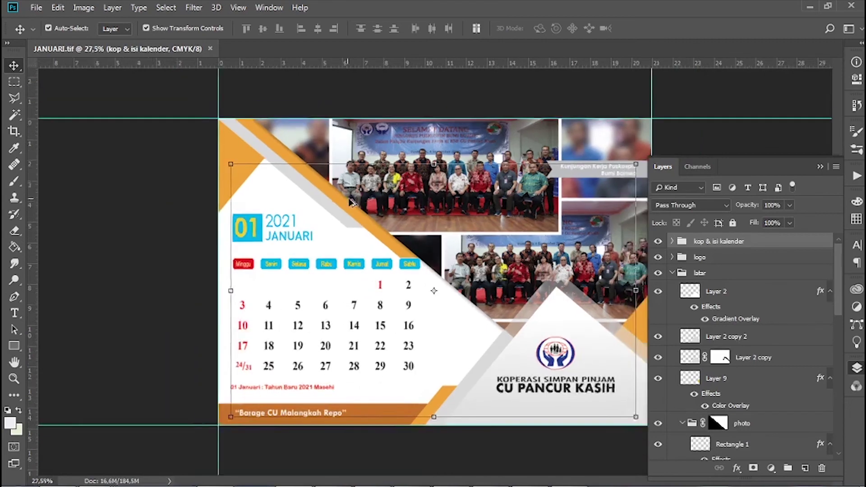
left_click(678, 140)
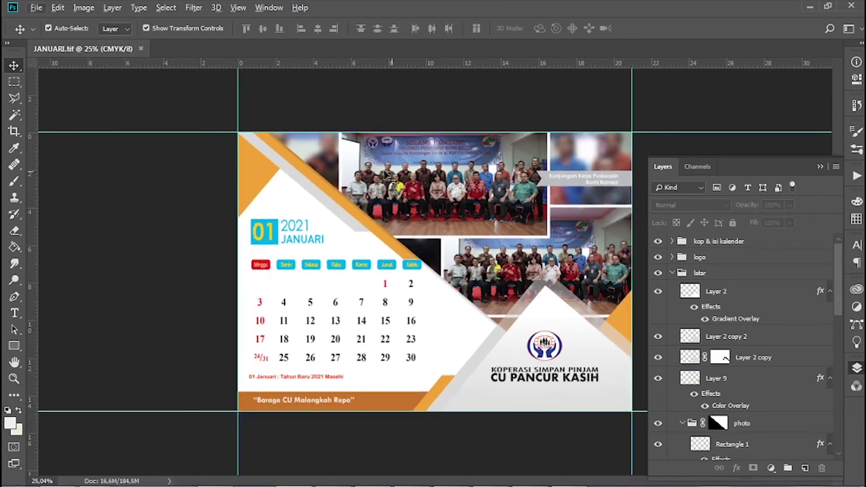
Examine the month heading by selecting its JANUARI text, and close JANUARI.tif without editing it
scroll(289, 235, "up", 3)
scroll(224, 218, "up", 2)
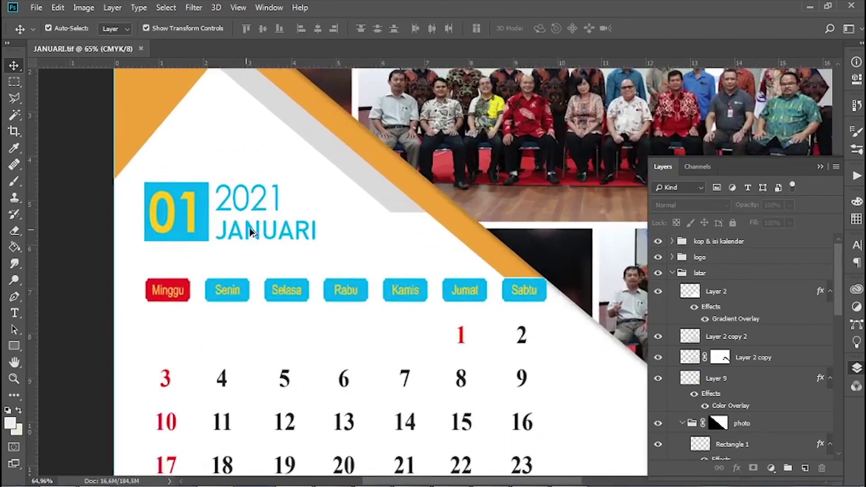
left_click(260, 242)
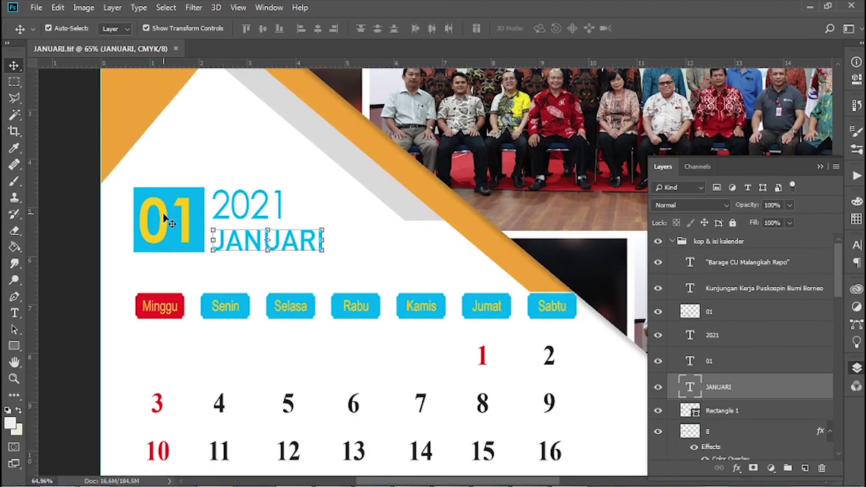
key("Return")
type("FEBRUARI")
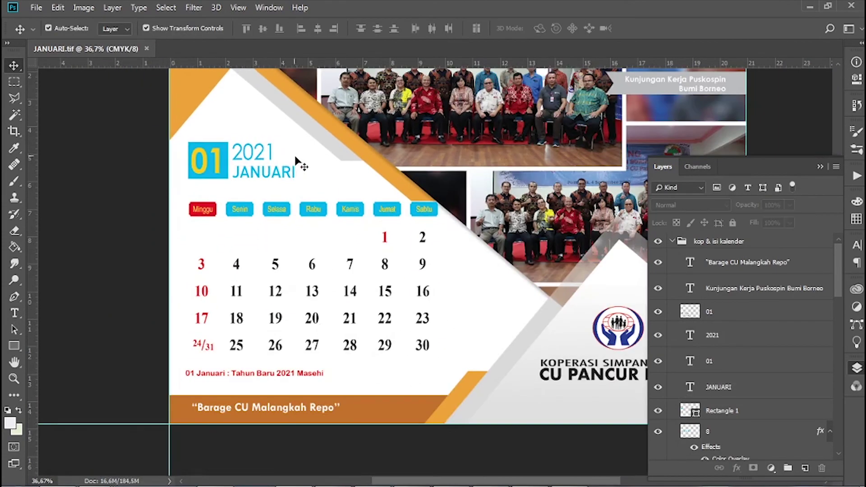
left_click(146, 48)
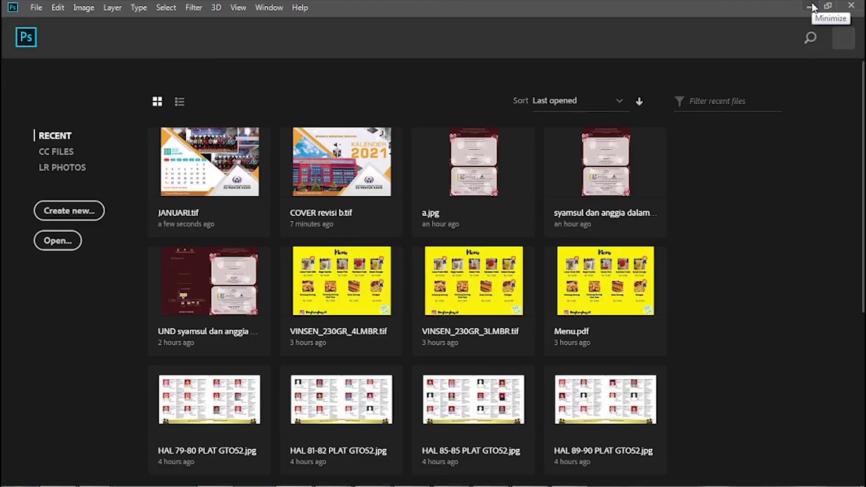